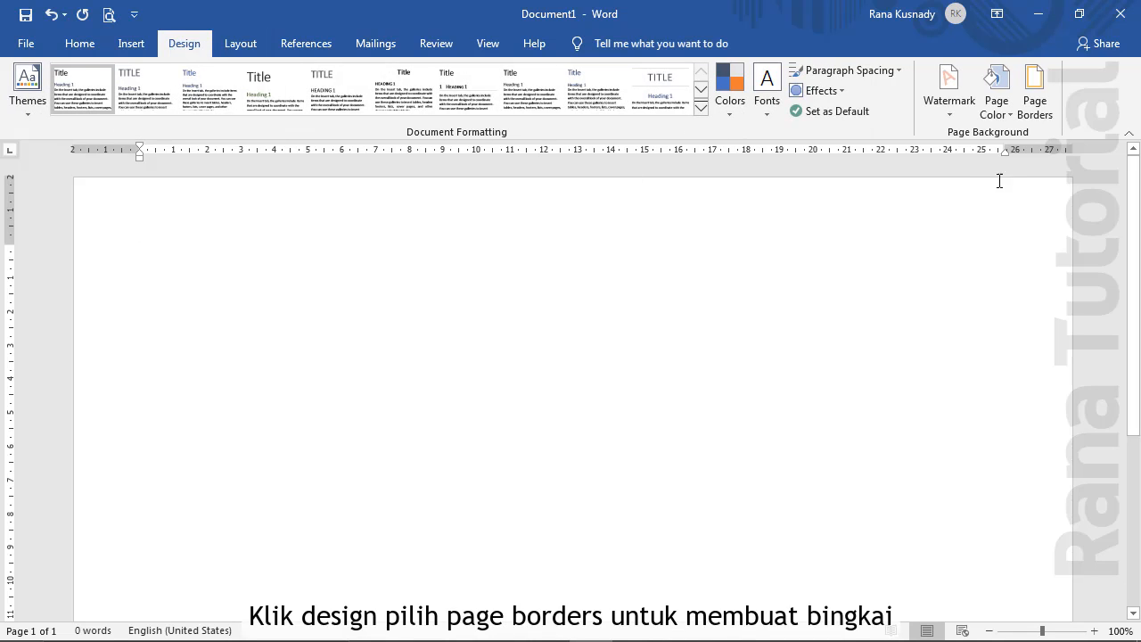
Set a 30 pt dark navy triangle-pattern art page border and bring up its margin options
{"action": "left_click", "coordinate": [1036, 105]}
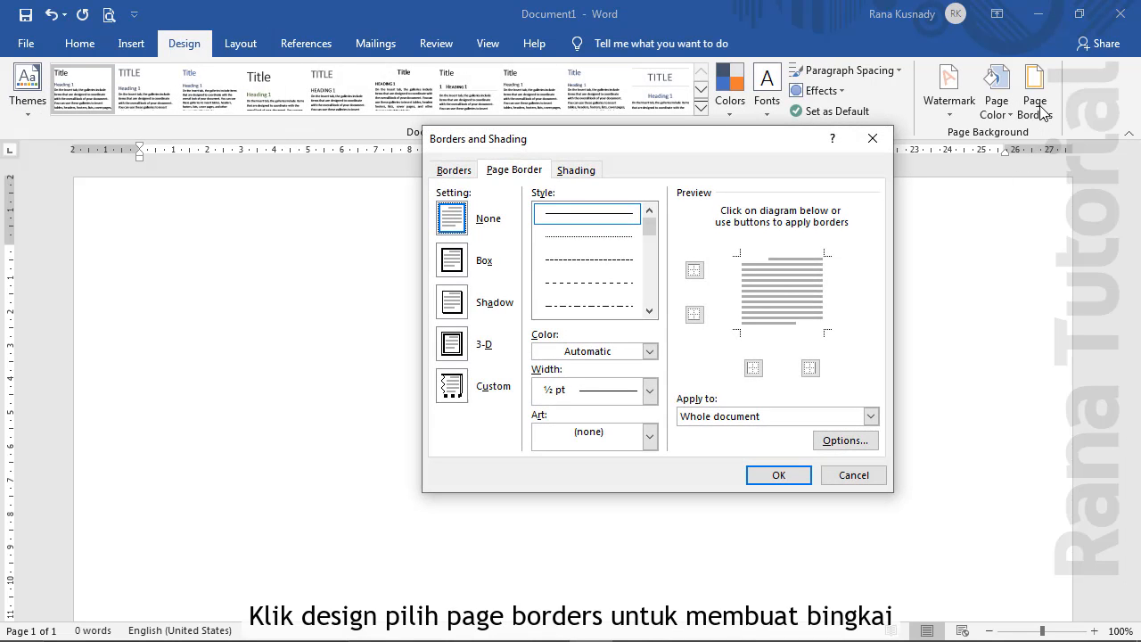
{"action": "left_click", "coordinate": [651, 436]}
{"action": "left_click_drag", "start_coordinate": [652, 476], "coordinate": [654, 528]}
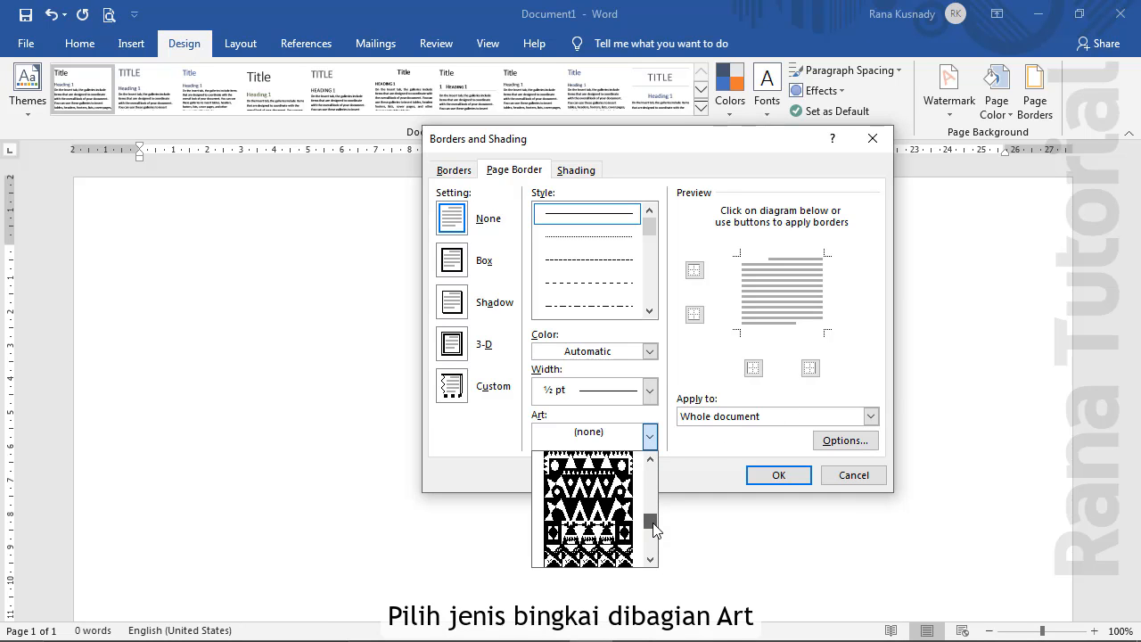
{"action": "left_click", "coordinate": [654, 559]}
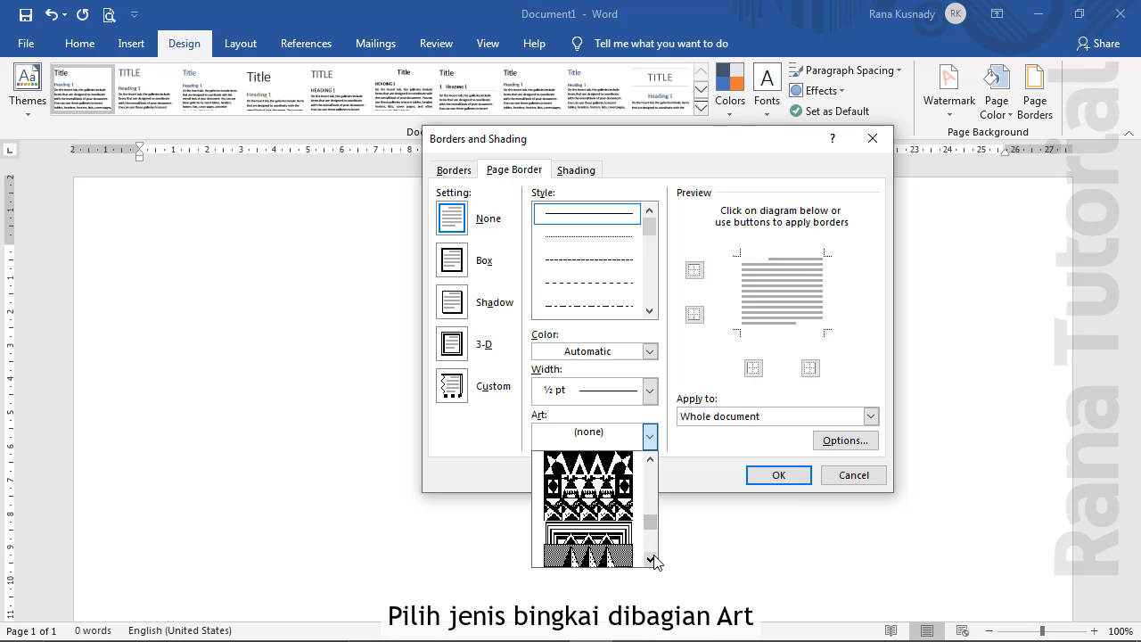
{"action": "left_click", "coordinate": [627, 545]}
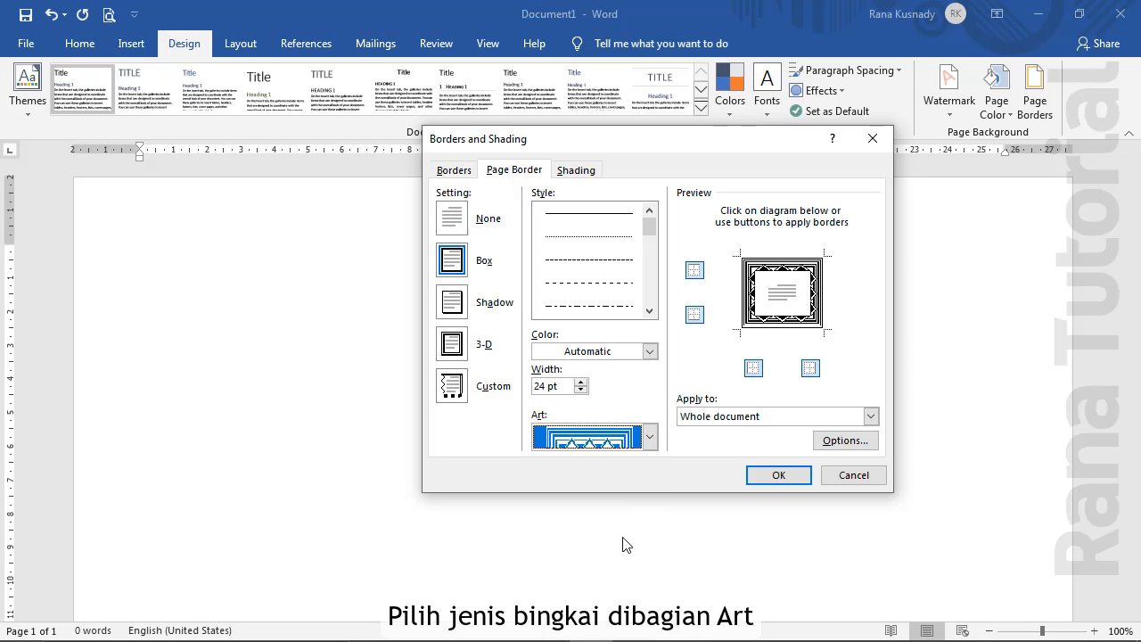
{"action": "left_click", "coordinate": [581, 382]}
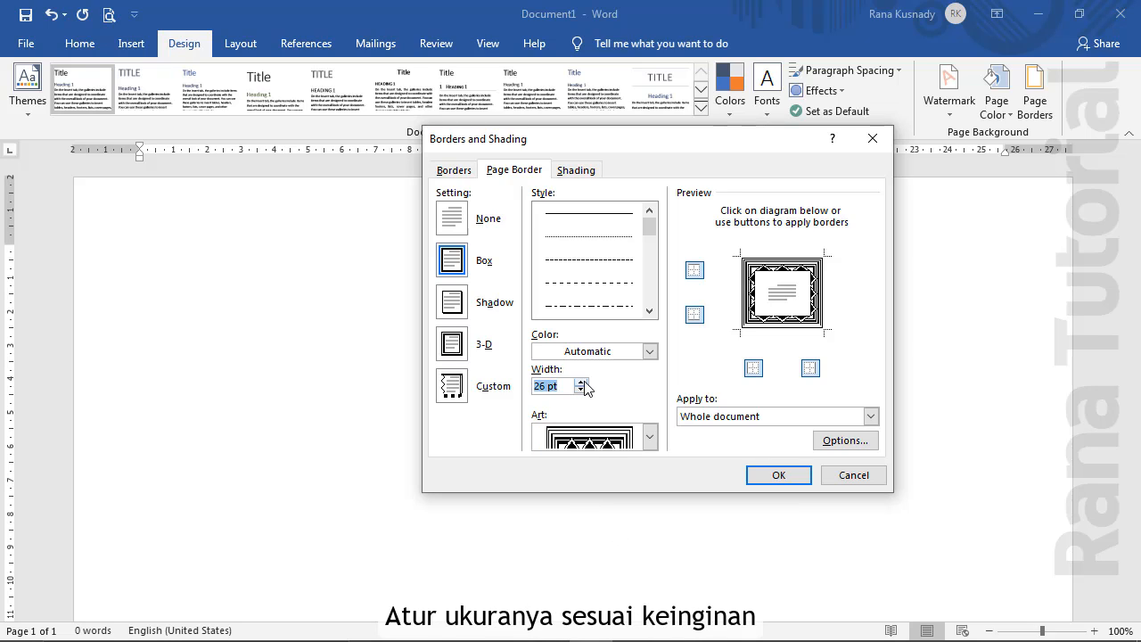
{"action": "left_click", "coordinate": [582, 382]}
{"action": "left_click", "coordinate": [582, 382]}
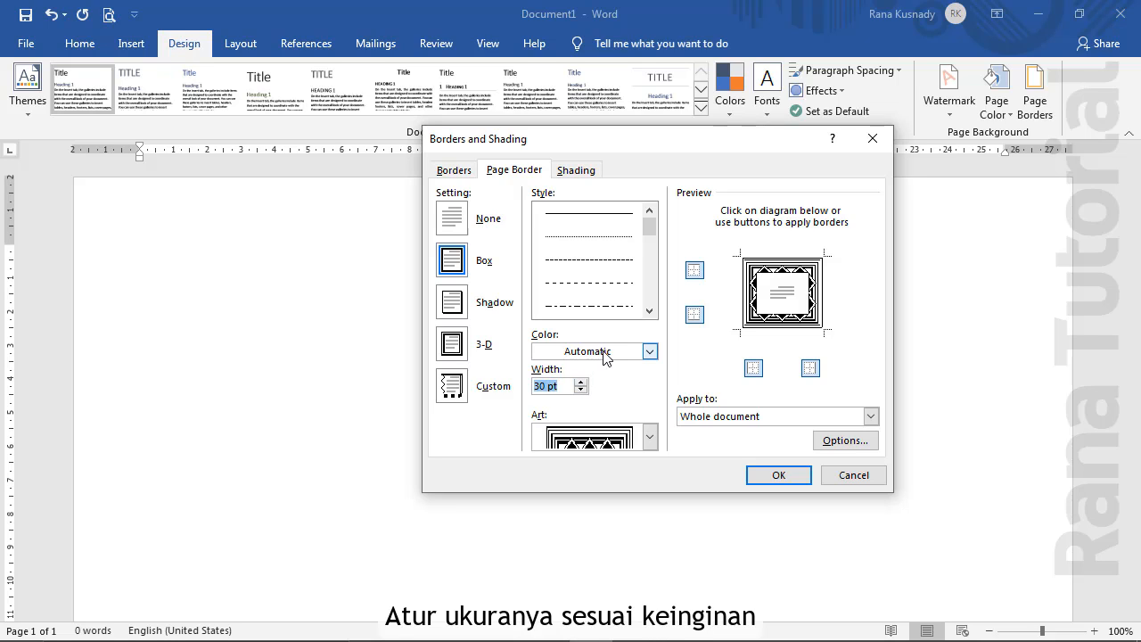
{"action": "left_click", "coordinate": [655, 353]}
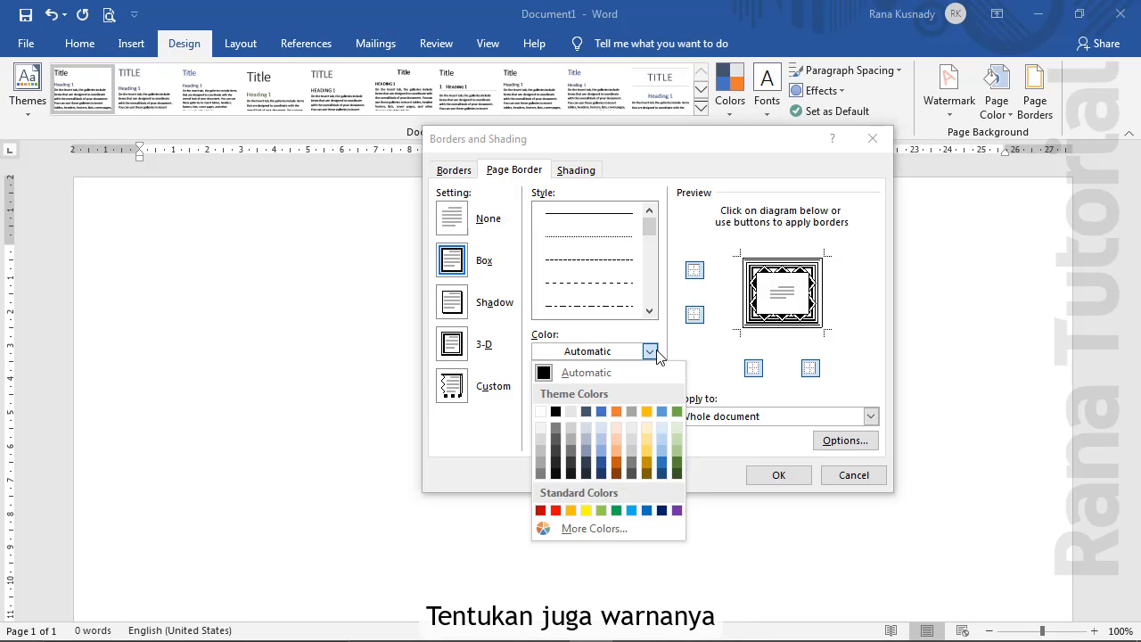
{"action": "left_click", "coordinate": [599, 476]}
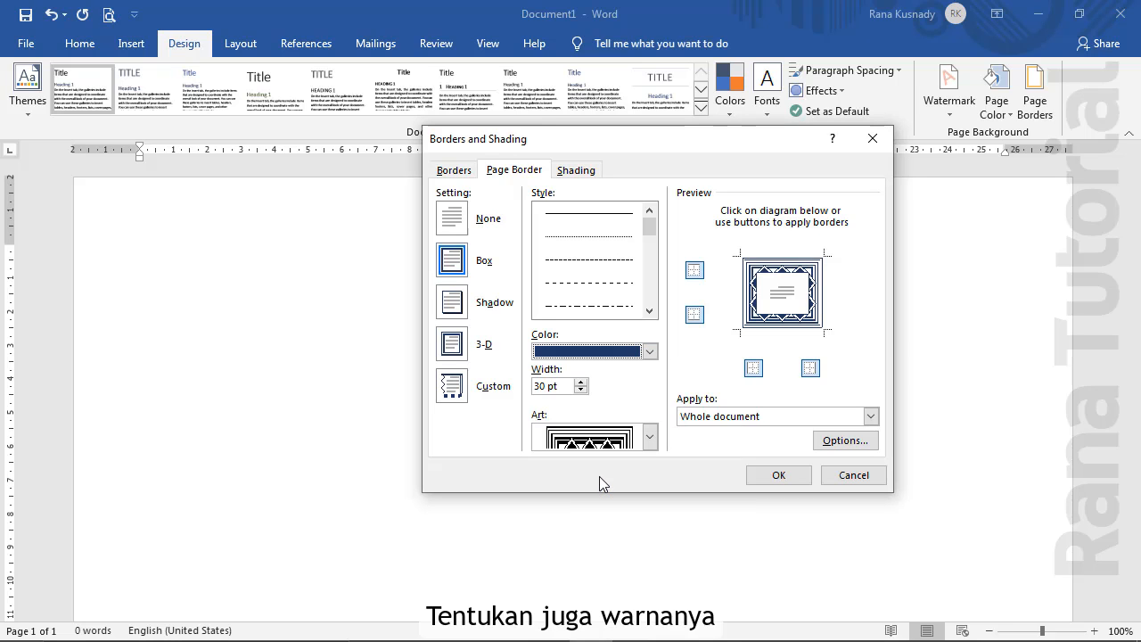
{"action": "left_click", "coordinate": [842, 442]}
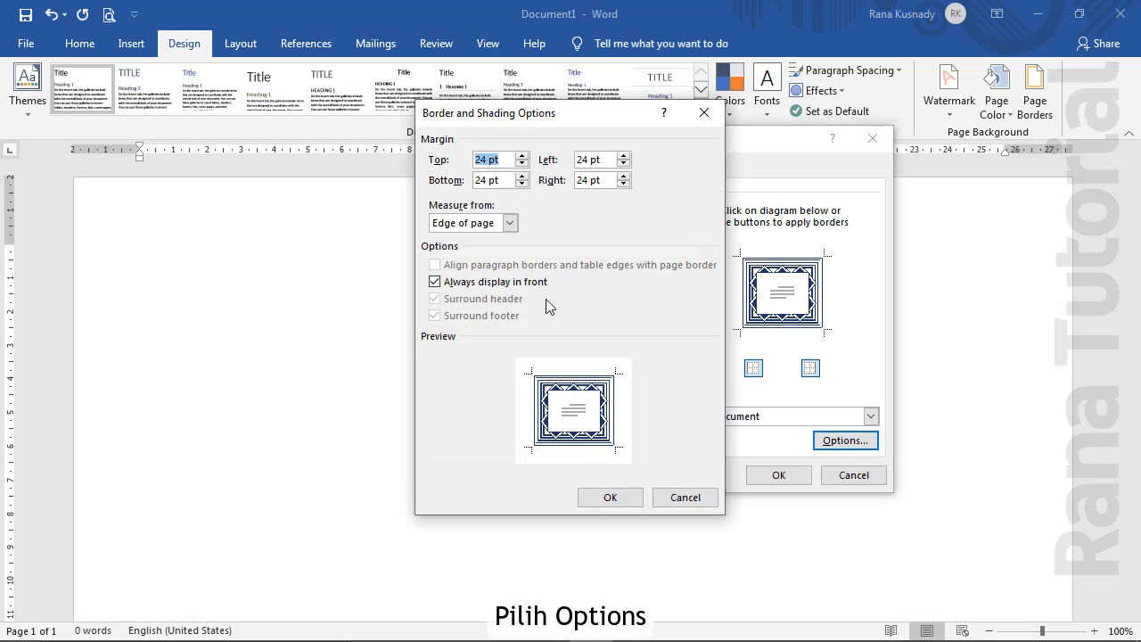
Measure the border margins from the text at 4 pt and apply the art border to the page
{"action": "left_click", "coordinate": [510, 224]}
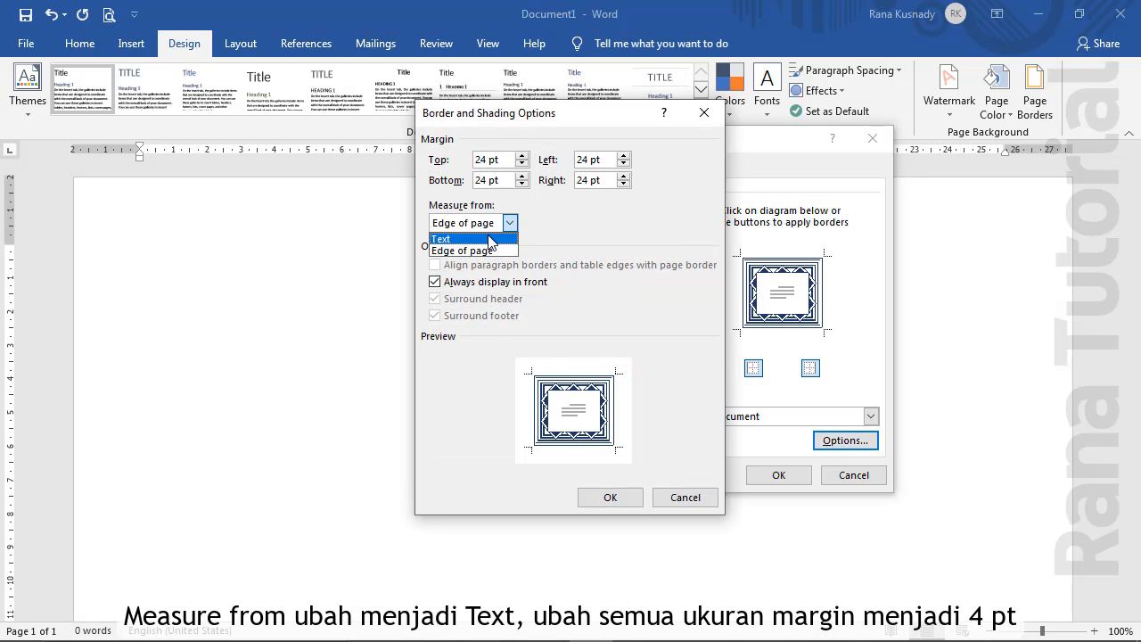
{"action": "left_click", "coordinate": [488, 237]}
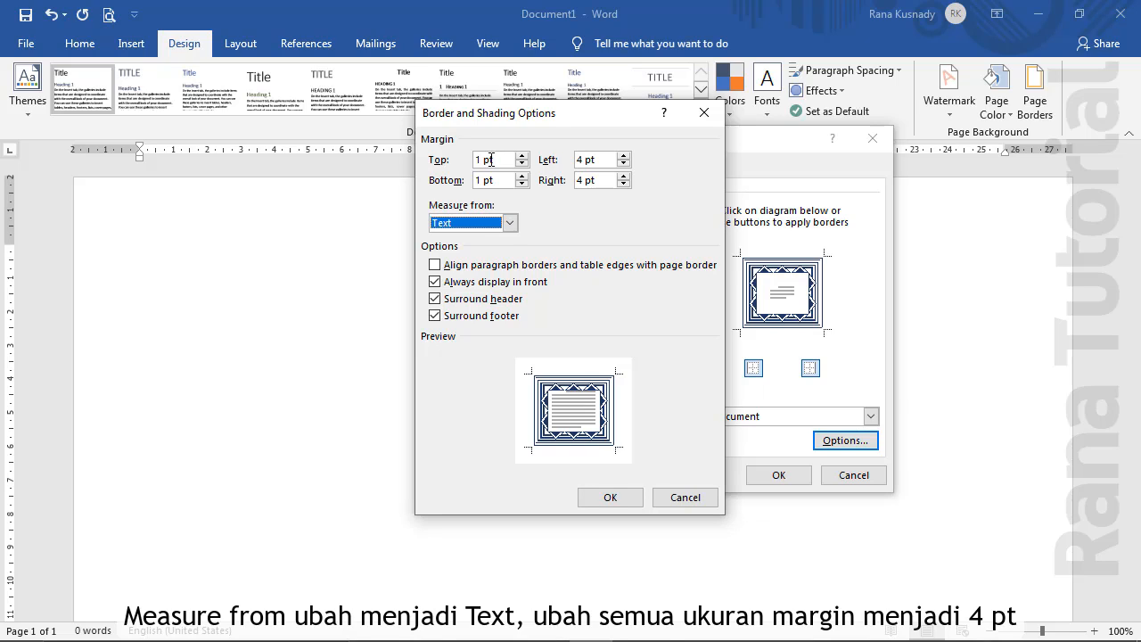
{"action": "left_click_drag", "start_coordinate": [480, 160], "coordinate": [464, 160]}
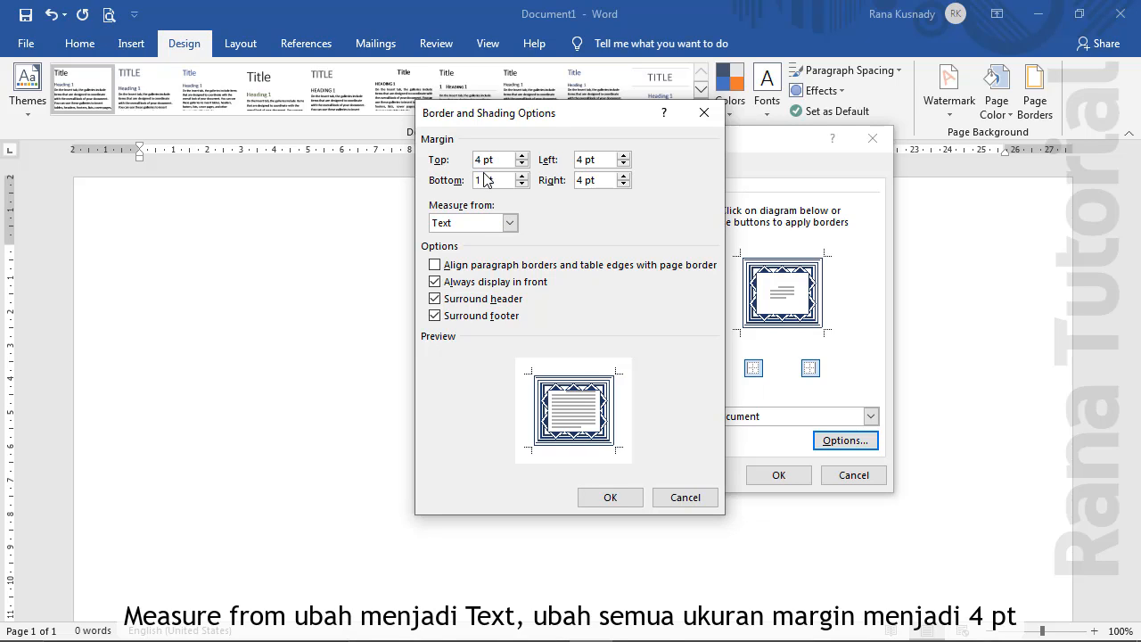
{"action": "left_click_drag", "start_coordinate": [482, 180], "coordinate": [472, 170]}
{"action": "type", "text": "4pt"}
{"action": "left_click", "coordinate": [620, 491]}
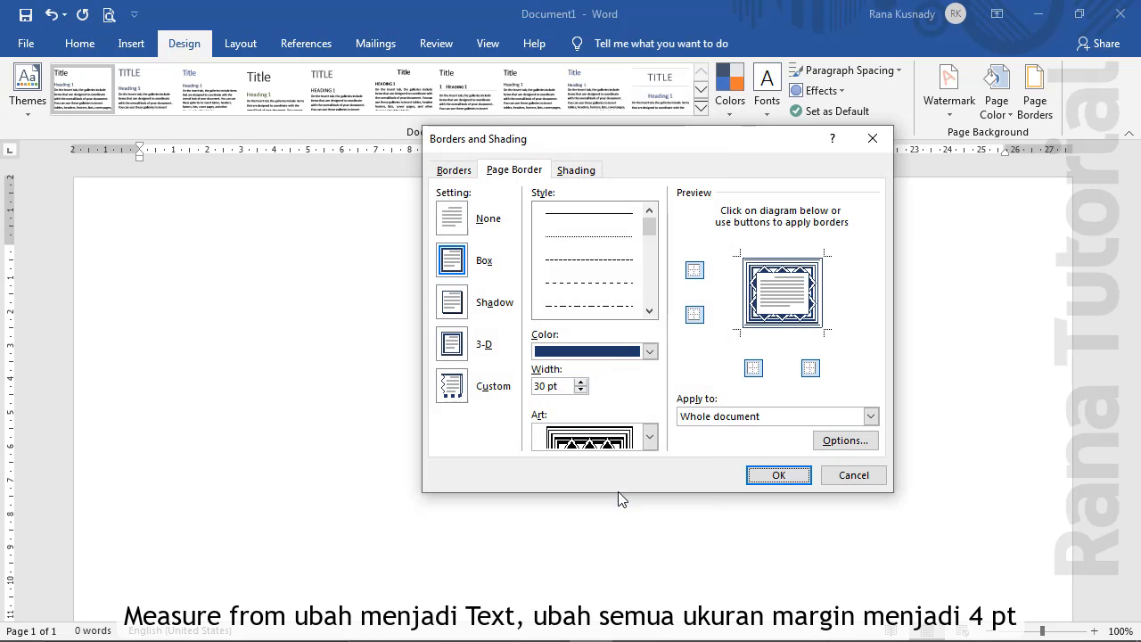
{"action": "left_click", "coordinate": [770, 475]}
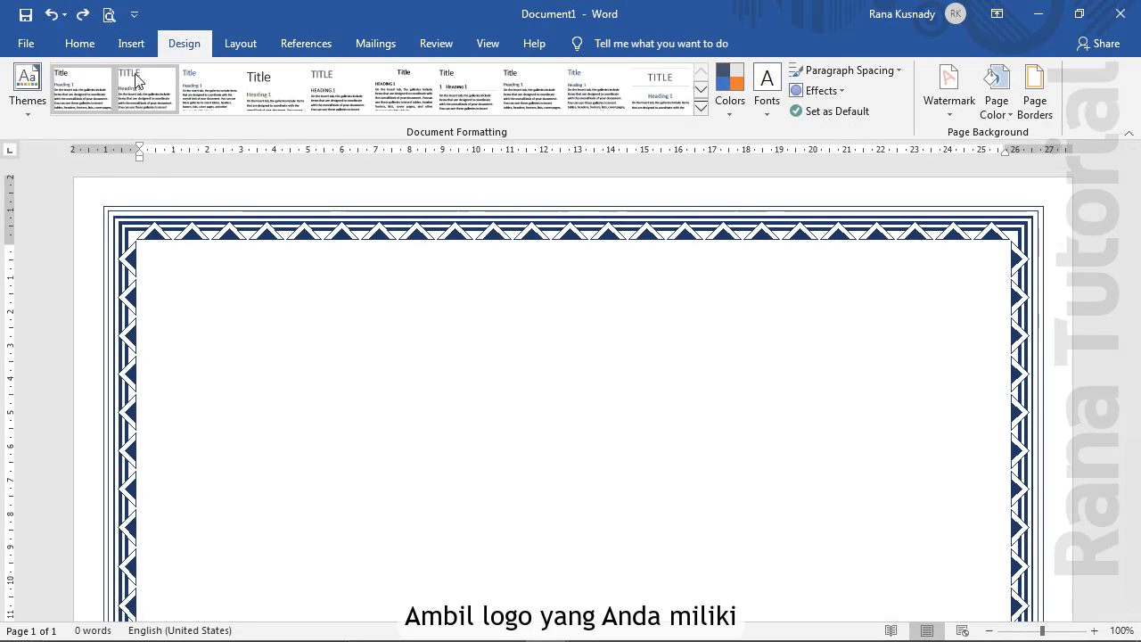
Insert the laptop-circle logo picture and shrink it to about 3.2 cm square
{"action": "left_click", "coordinate": [131, 43]}
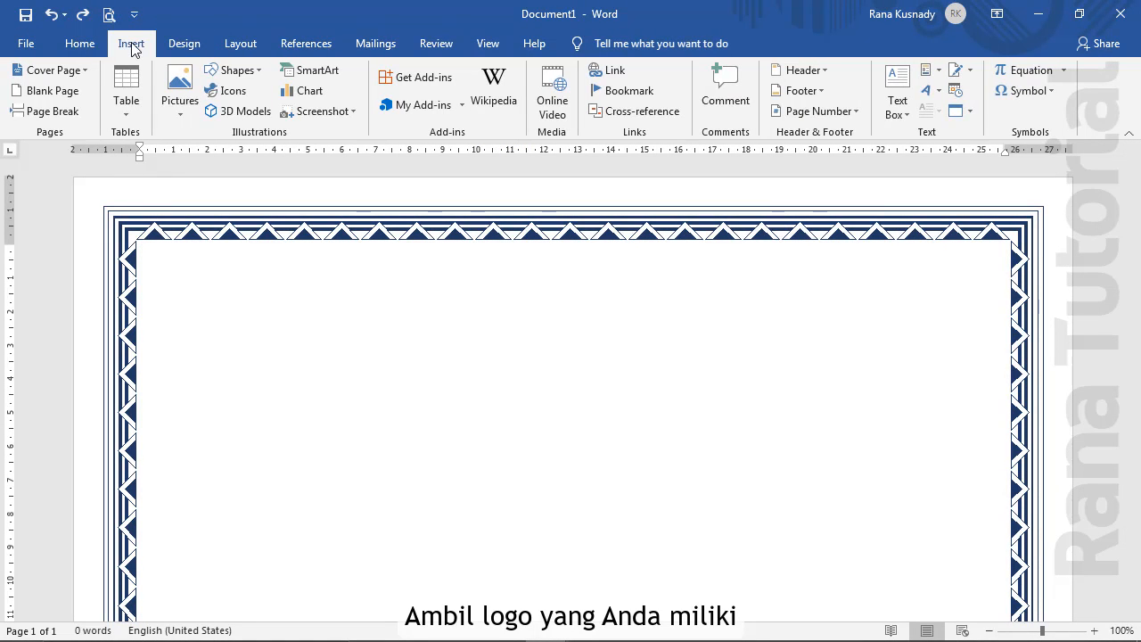
{"action": "left_click", "coordinate": [185, 111]}
{"action": "left_click", "coordinate": [208, 155]}
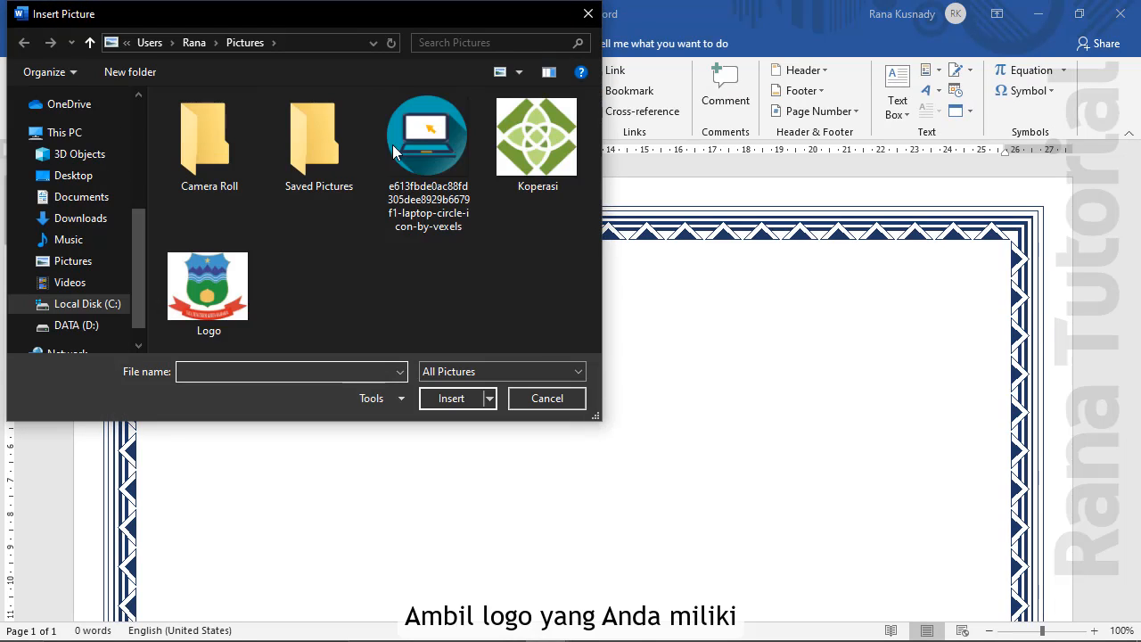
{"action": "left_click", "coordinate": [412, 132]}
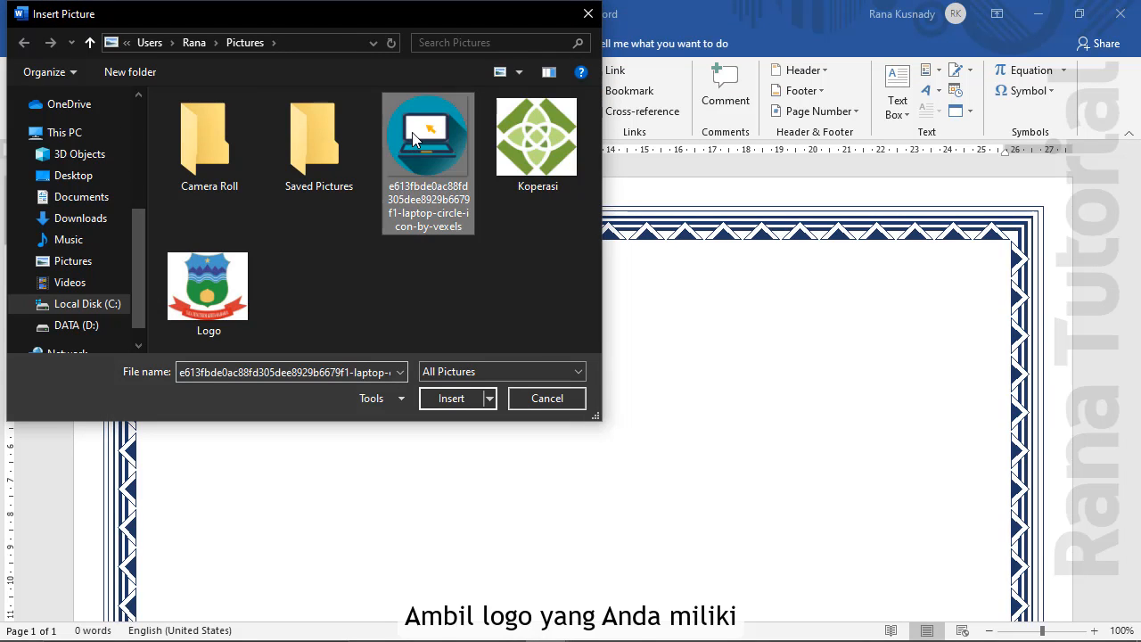
{"action": "left_click", "coordinate": [457, 398]}
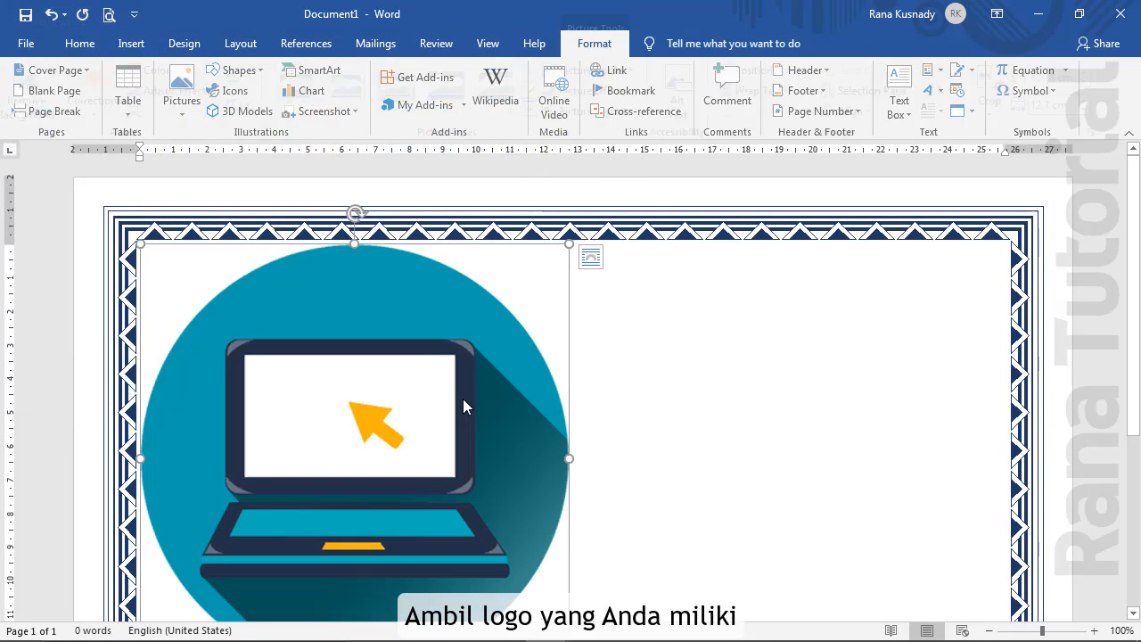
{"action": "left_click_drag", "start_coordinate": [569, 243], "coordinate": [205, 366]}
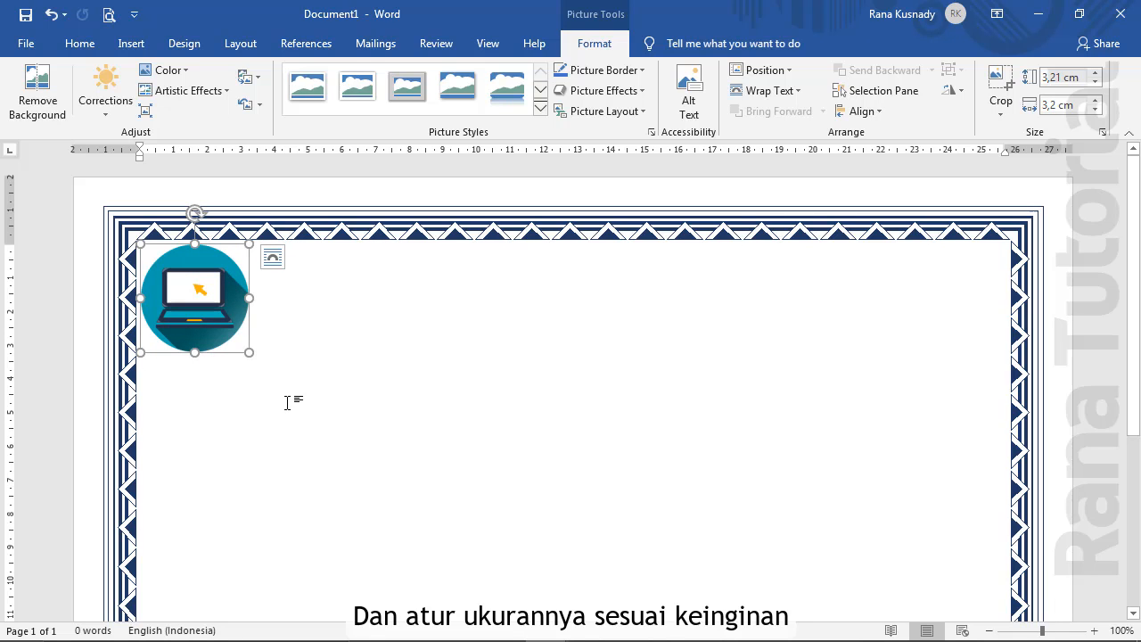
Centre the logo on the page and start a new line below it
{"action": "left_click", "coordinate": [81, 52]}
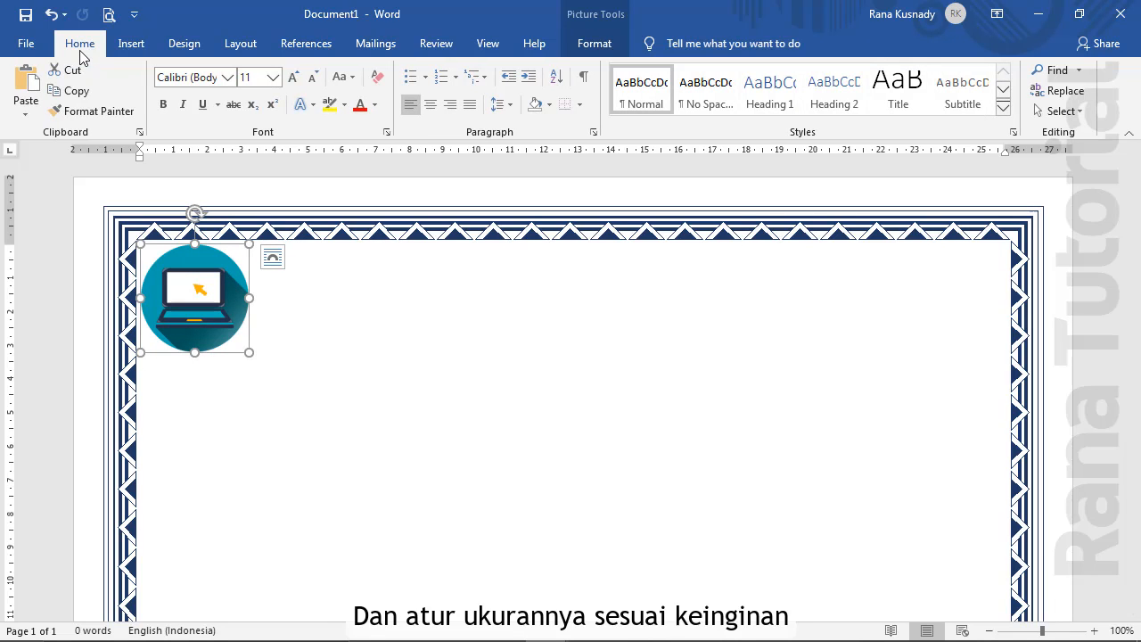
{"action": "left_click", "coordinate": [430, 105]}
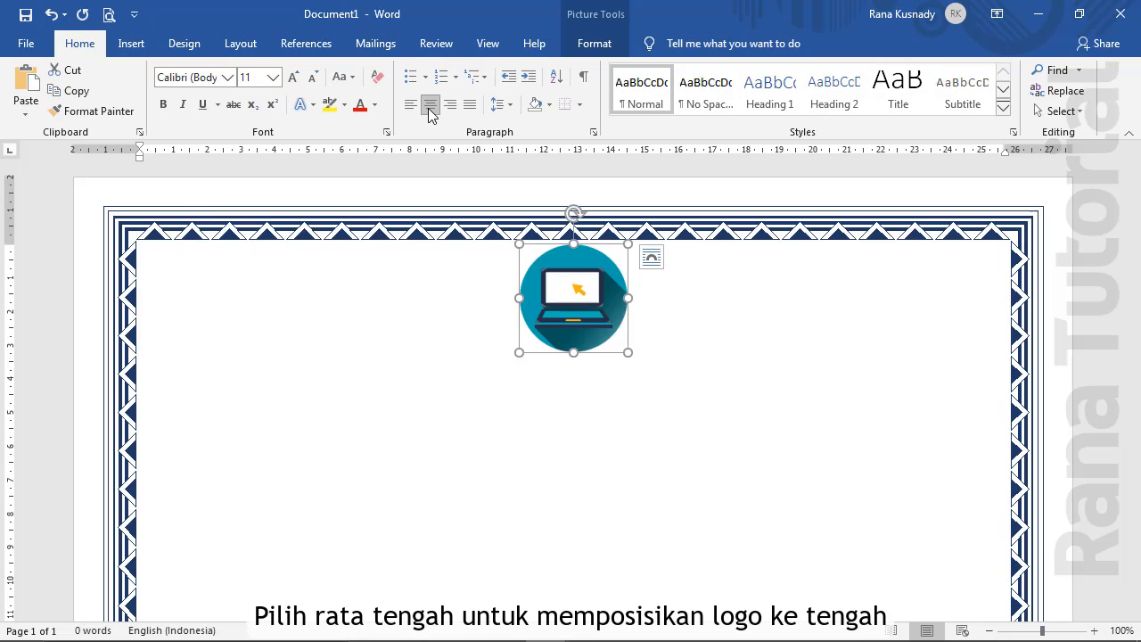
{"action": "left_click", "coordinate": [670, 341]}
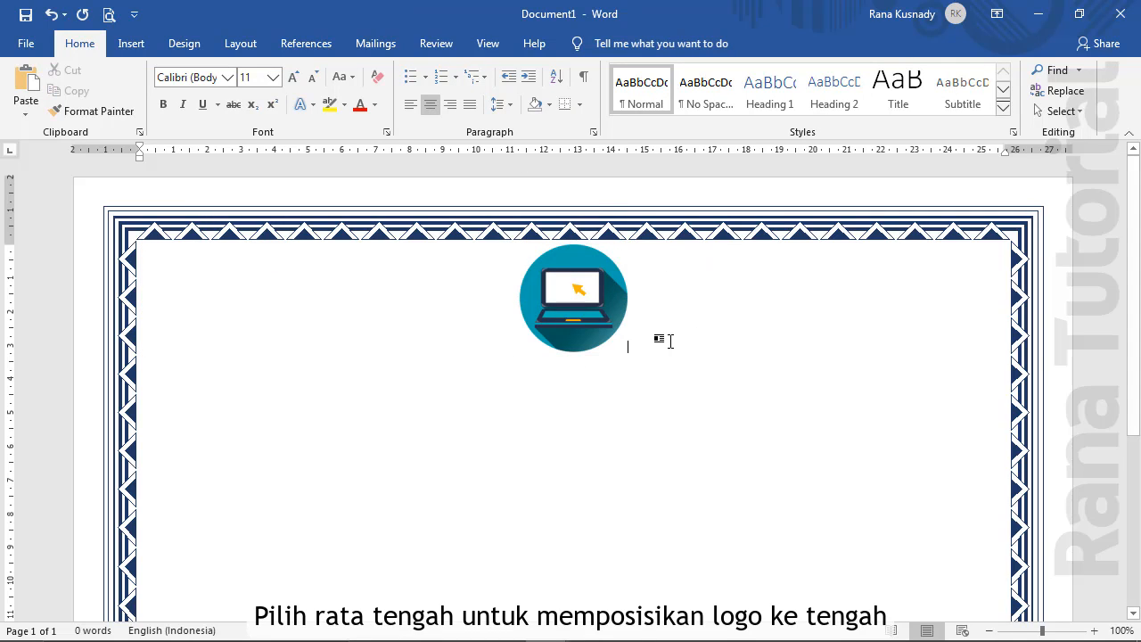
{"action": "key", "text": "Return"}
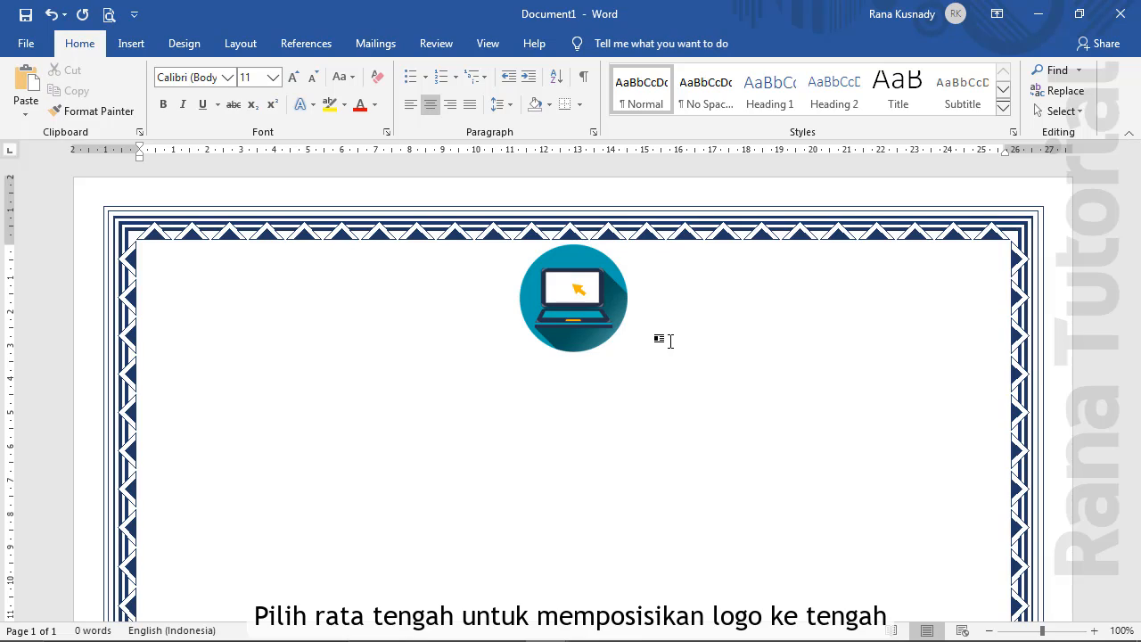
Type 'LKP. MULTI COMPUTER AEK NABARA' and make it bold 18 pt Bookman Old Style
{"action": "type", "text": "LKP. MU"}
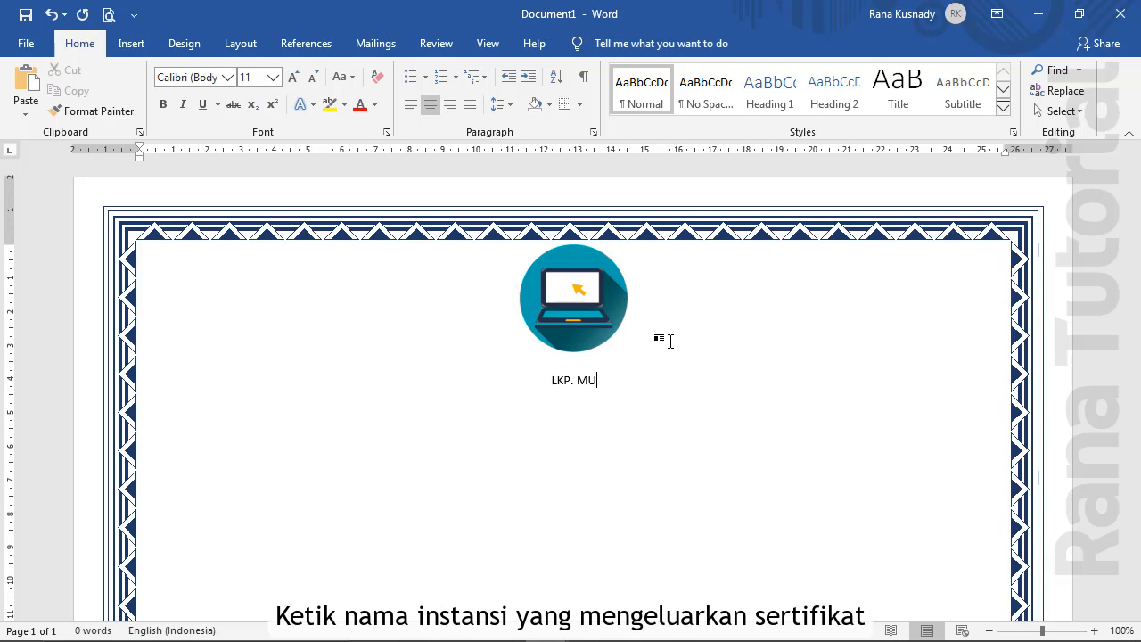
{"action": "type", "text": "LTI COMPUTER "}
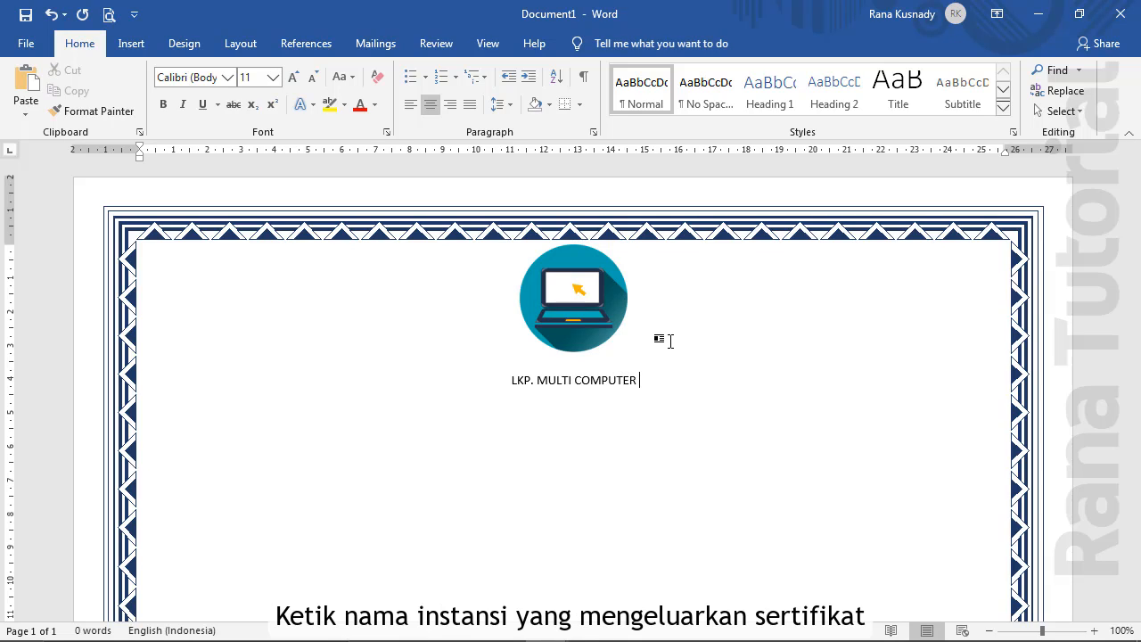
{"action": "type", "text": "AEK NABARA"}
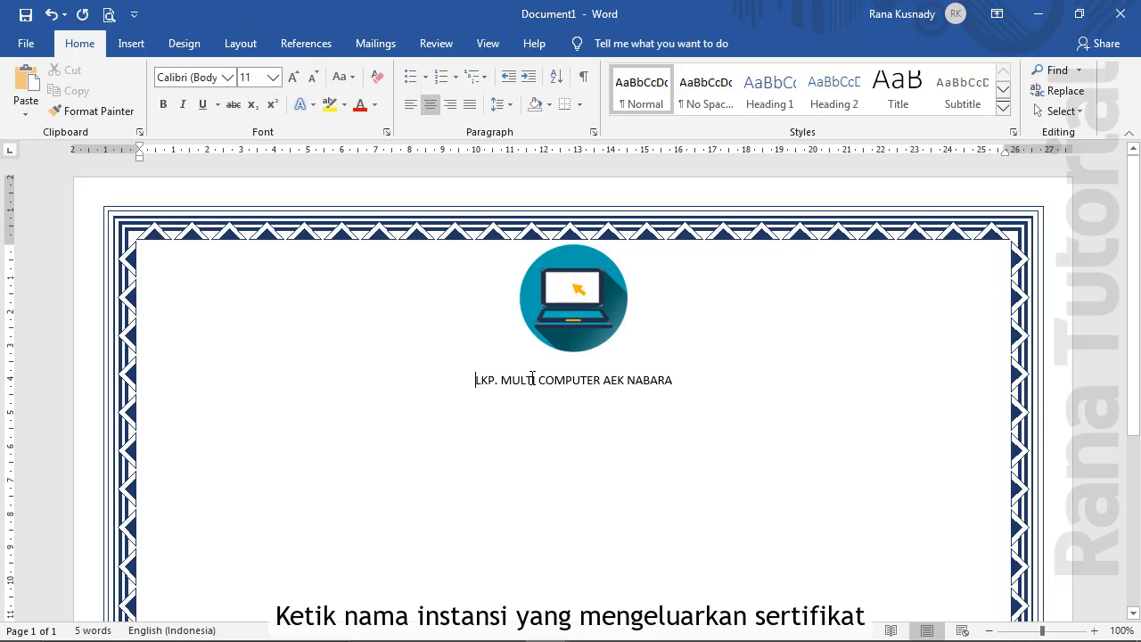
{"action": "left_click_drag", "start_coordinate": [532, 378], "coordinate": [660, 376]}
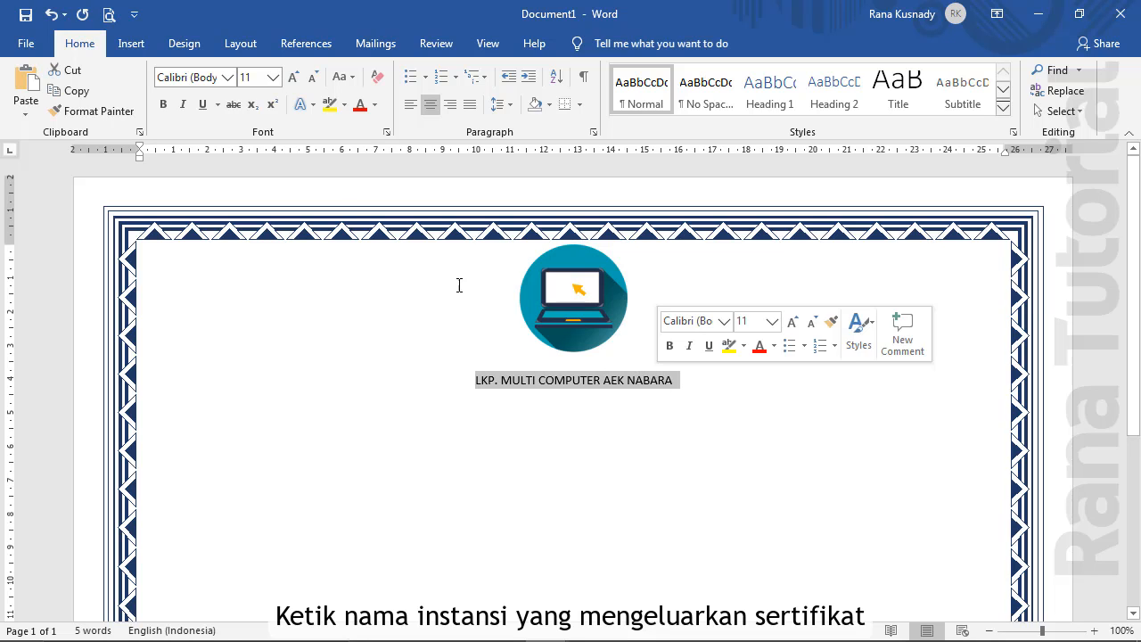
{"action": "left_click", "coordinate": [228, 77]}
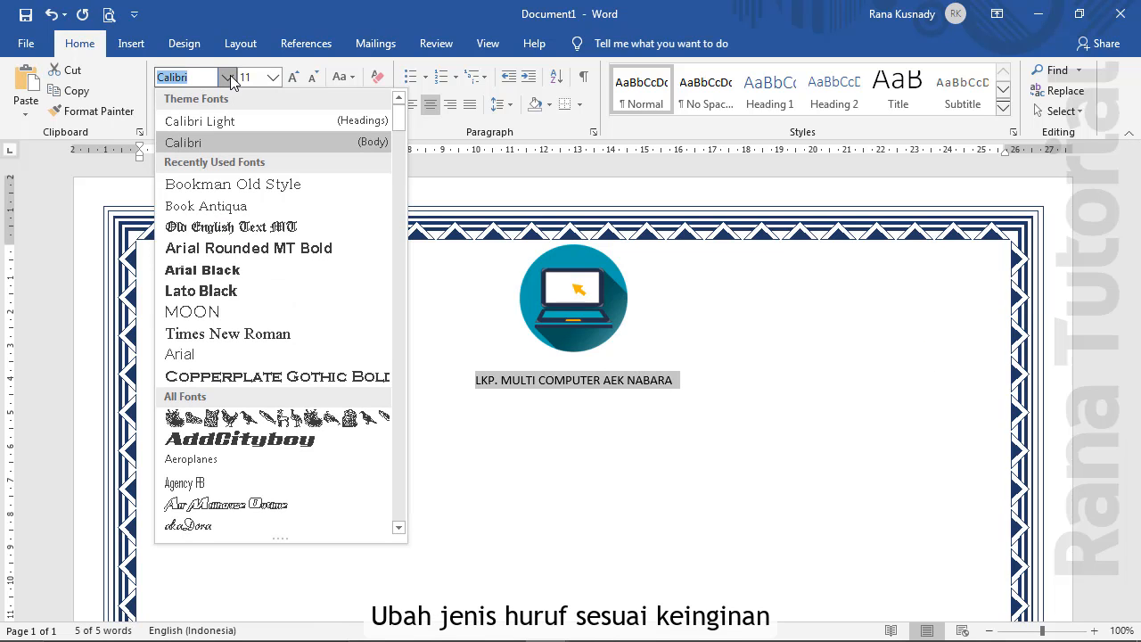
{"action": "left_click", "coordinate": [231, 186]}
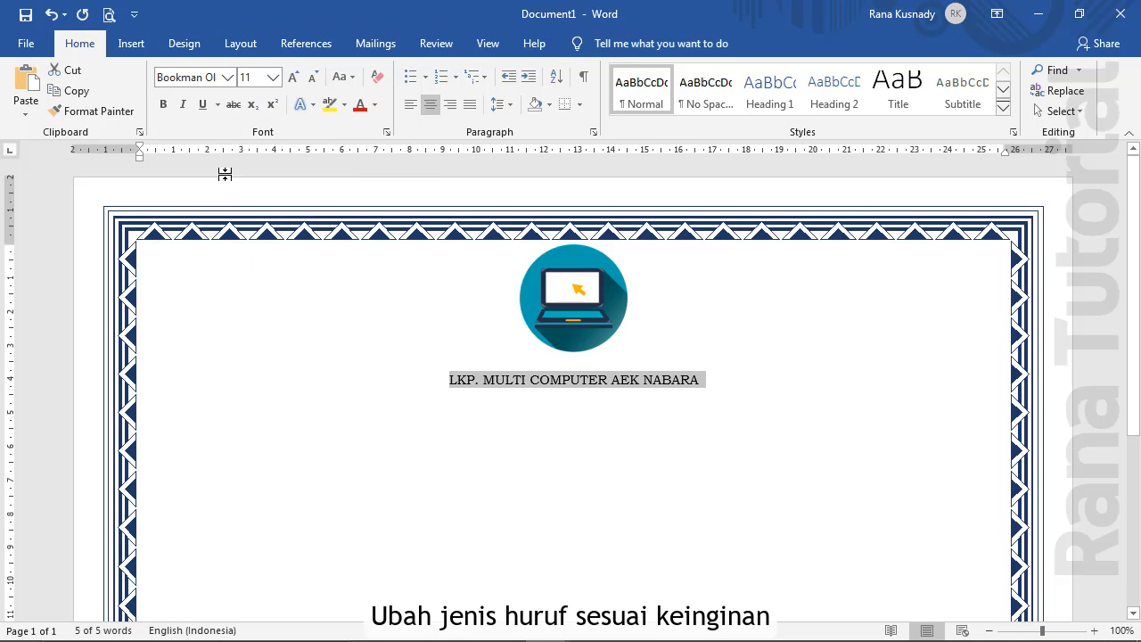
{"action": "left_click", "coordinate": [164, 105]}
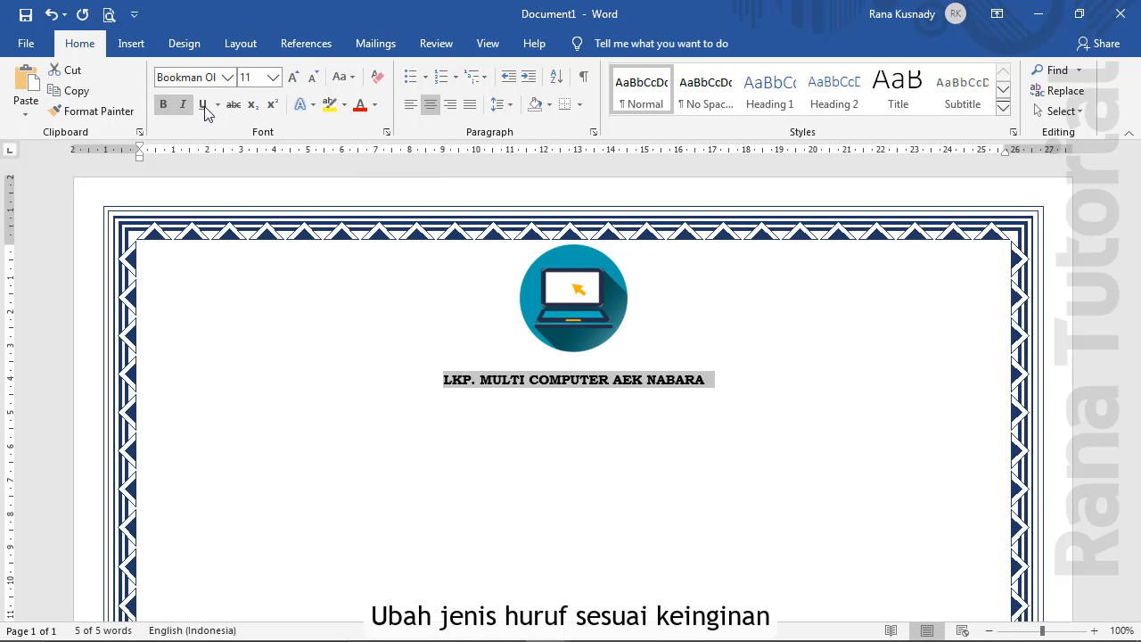
{"action": "left_click", "coordinate": [273, 77]}
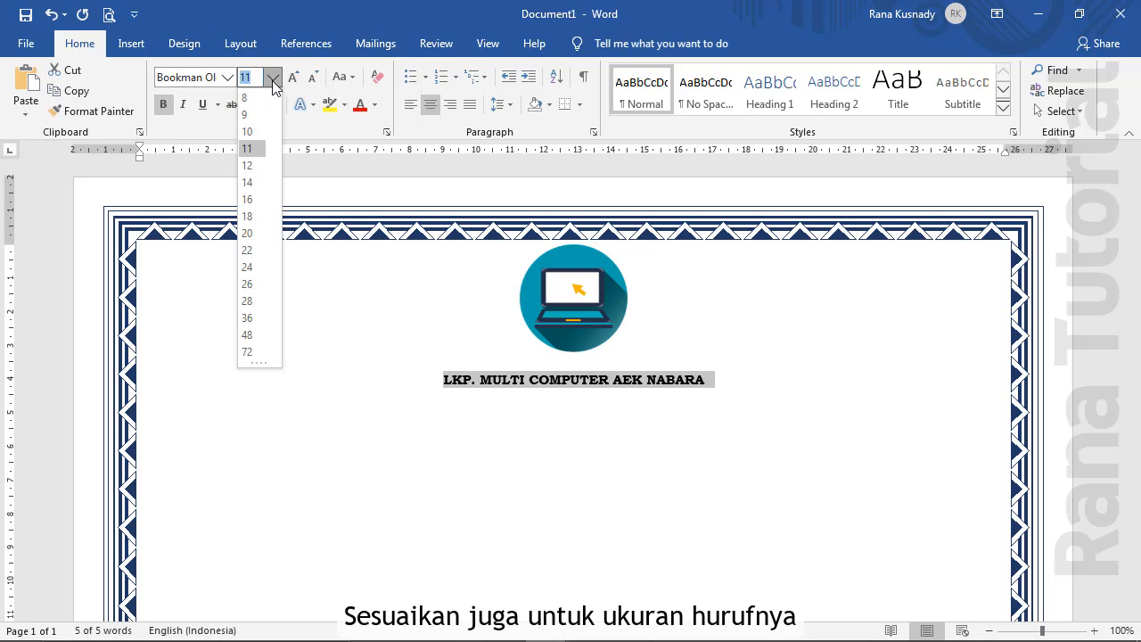
{"action": "left_click", "coordinate": [250, 217]}
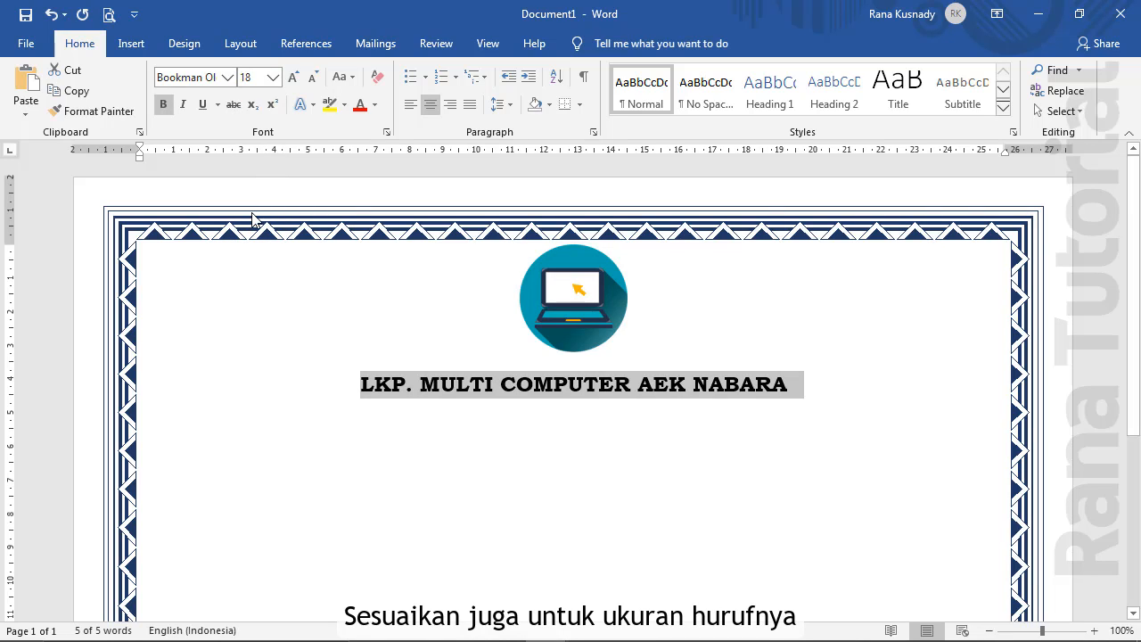
{"action": "left_click", "coordinate": [579, 415]}
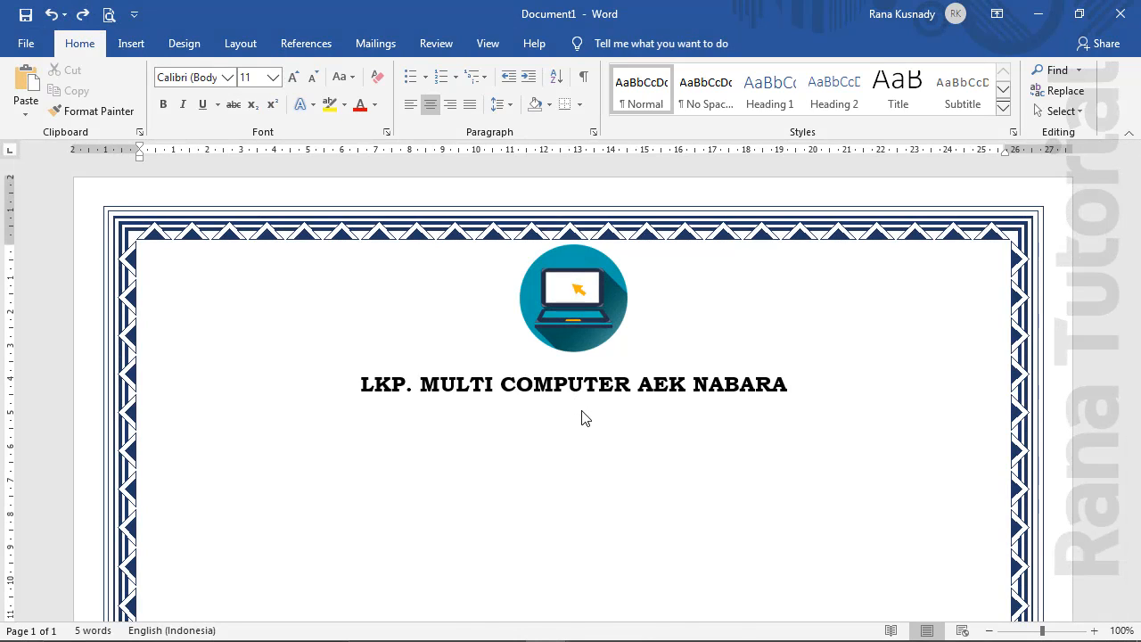
Type 'Sertifikat' and 'Diberikan Kepada :' on separate lines below the title
{"action": "type", "text": "Sertifikat"}
{"action": "key", "text": "Return"}
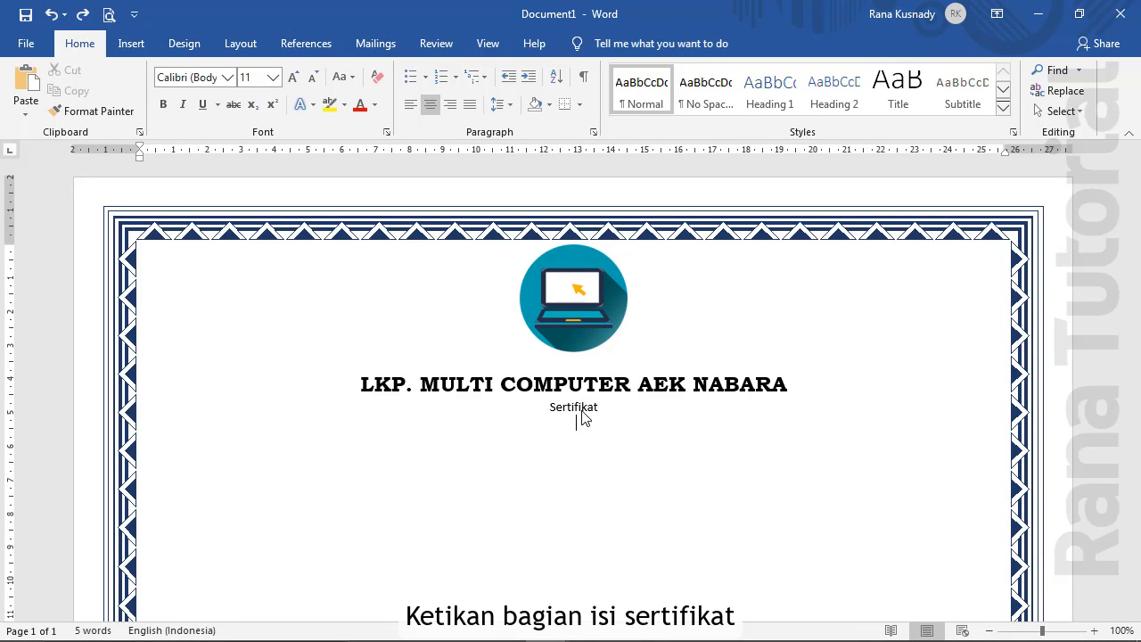
{"action": "type", "text": "Diberikan Kepada :"}
{"action": "key", "text": "Return"}
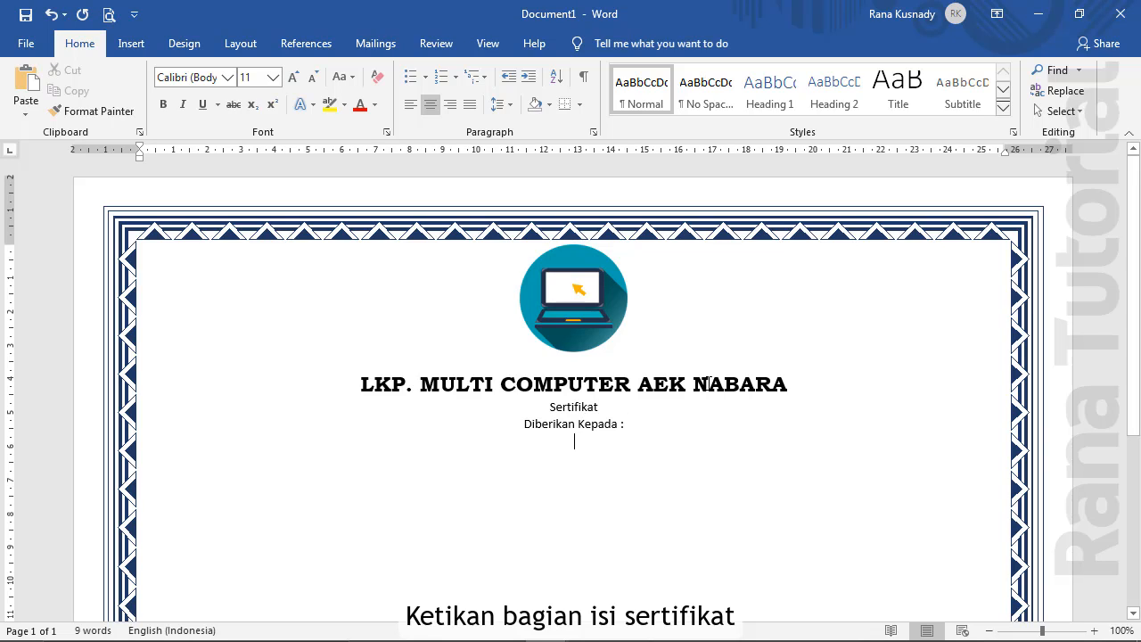
Format 'Sertifikat' as red 48 pt Old English Text MT
{"action": "left_click_drag", "start_coordinate": [601, 409], "coordinate": [549, 407]}
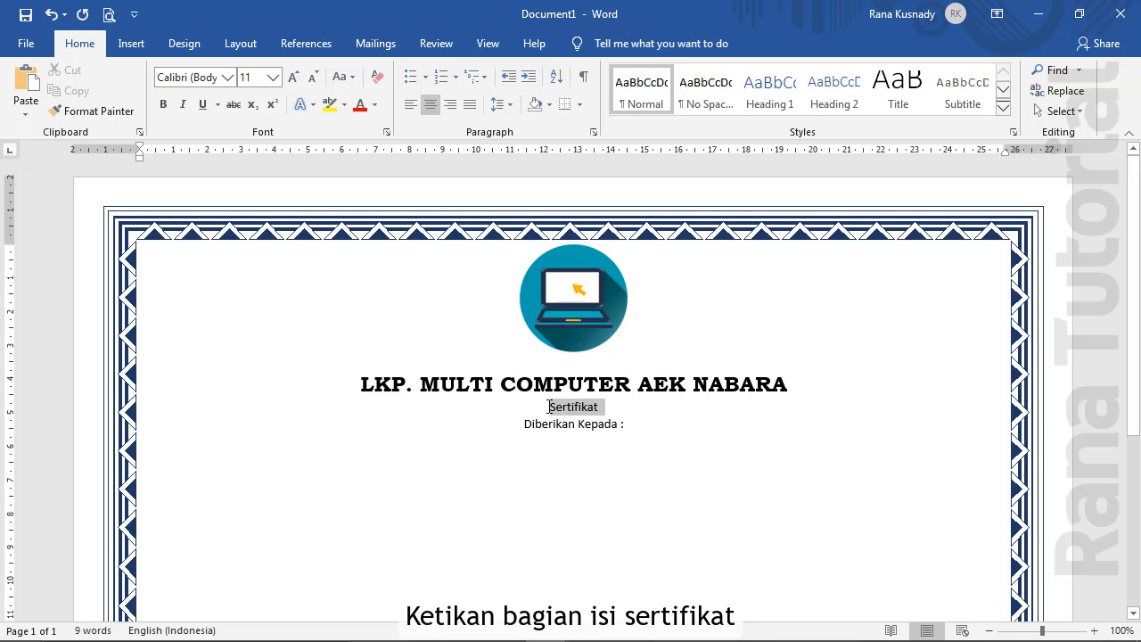
{"action": "left_click", "coordinate": [229, 78]}
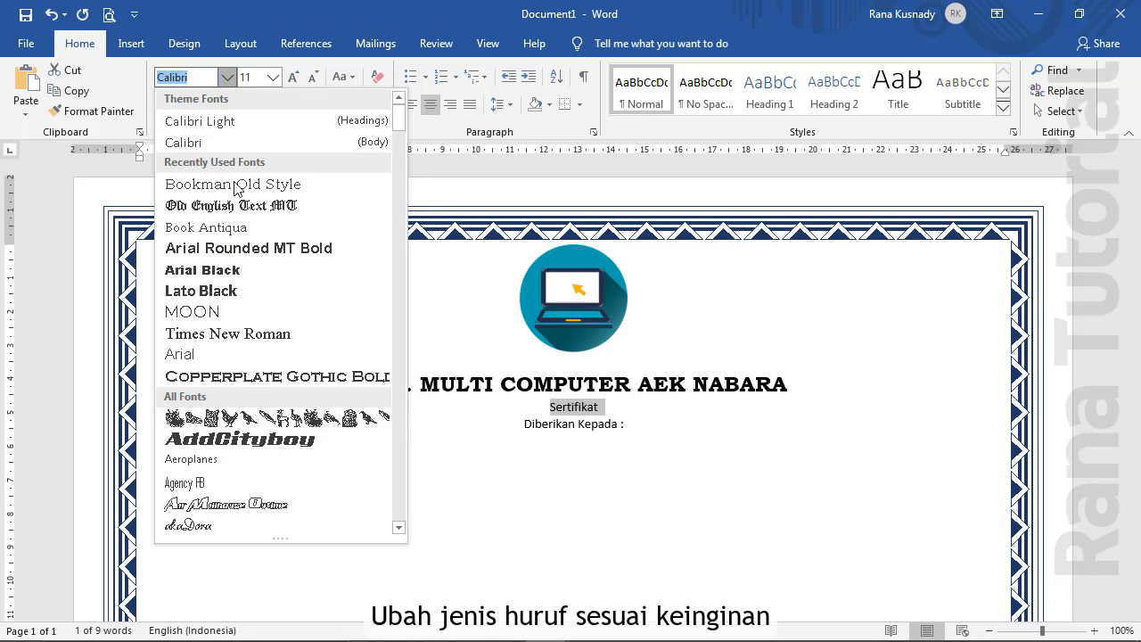
{"action": "left_click", "coordinate": [238, 209]}
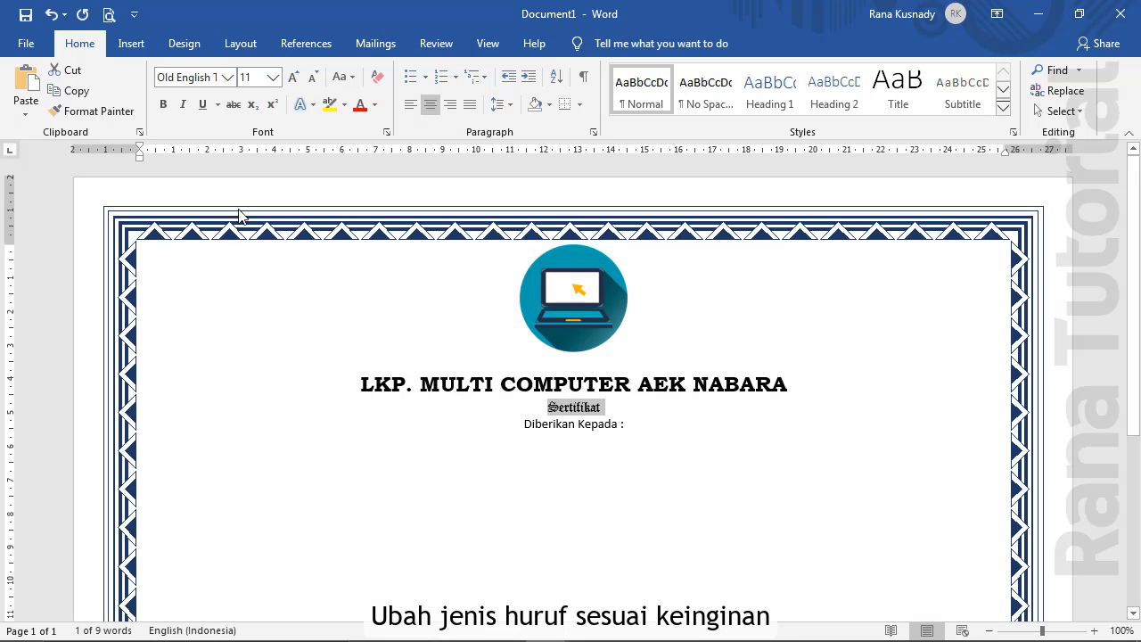
{"action": "left_click", "coordinate": [273, 78]}
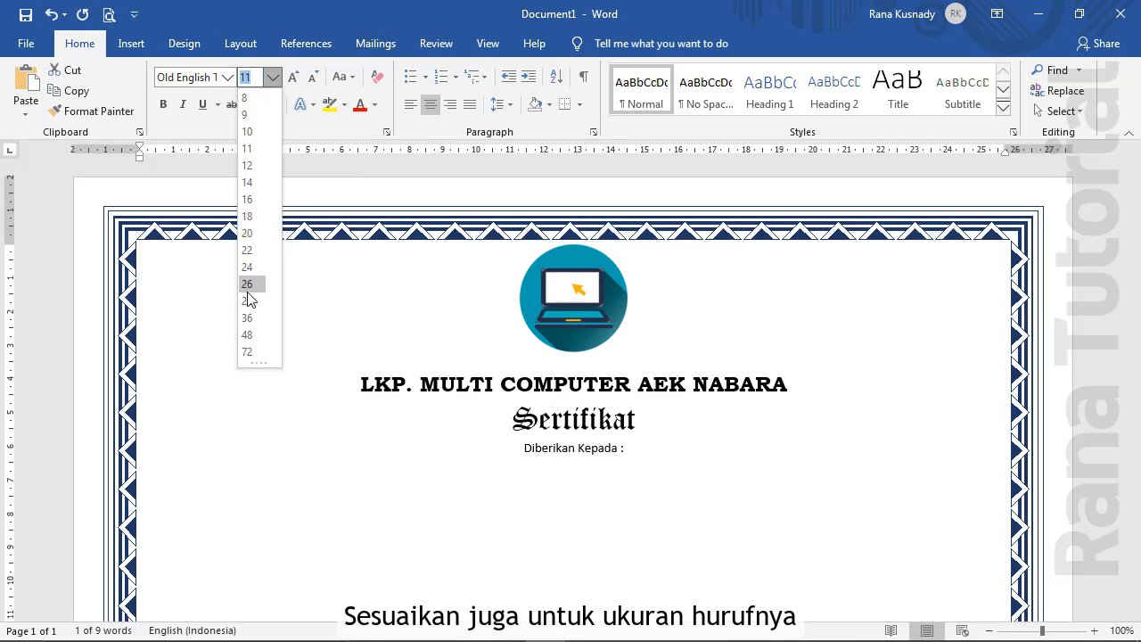
{"action": "left_click", "coordinate": [248, 337]}
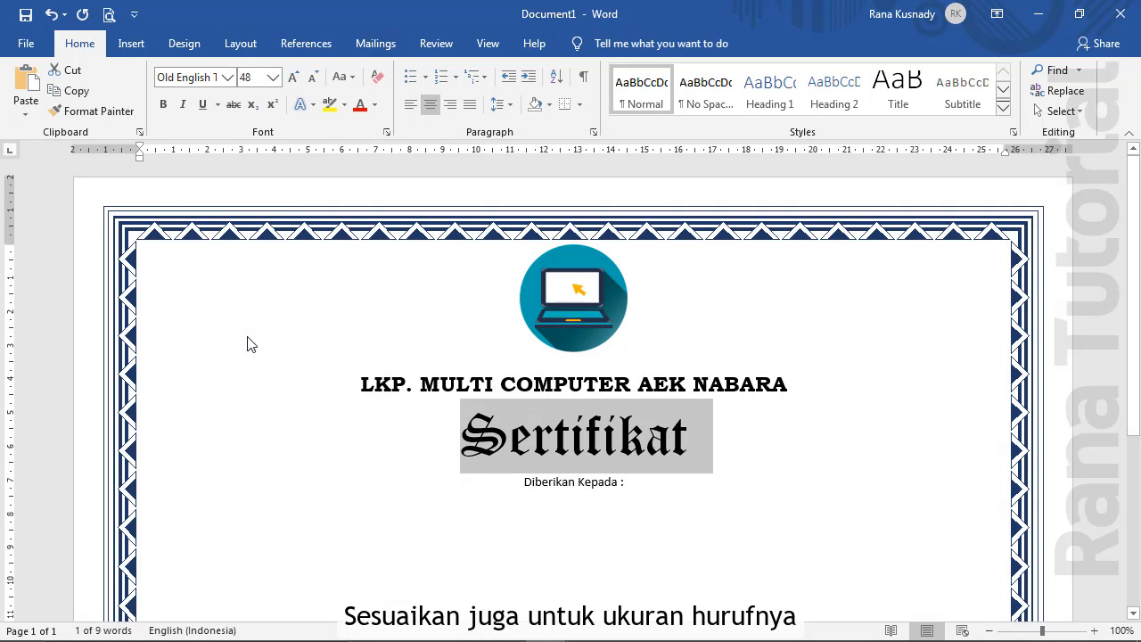
{"action": "left_click", "coordinate": [376, 105]}
{"action": "left_click", "coordinate": [374, 265]}
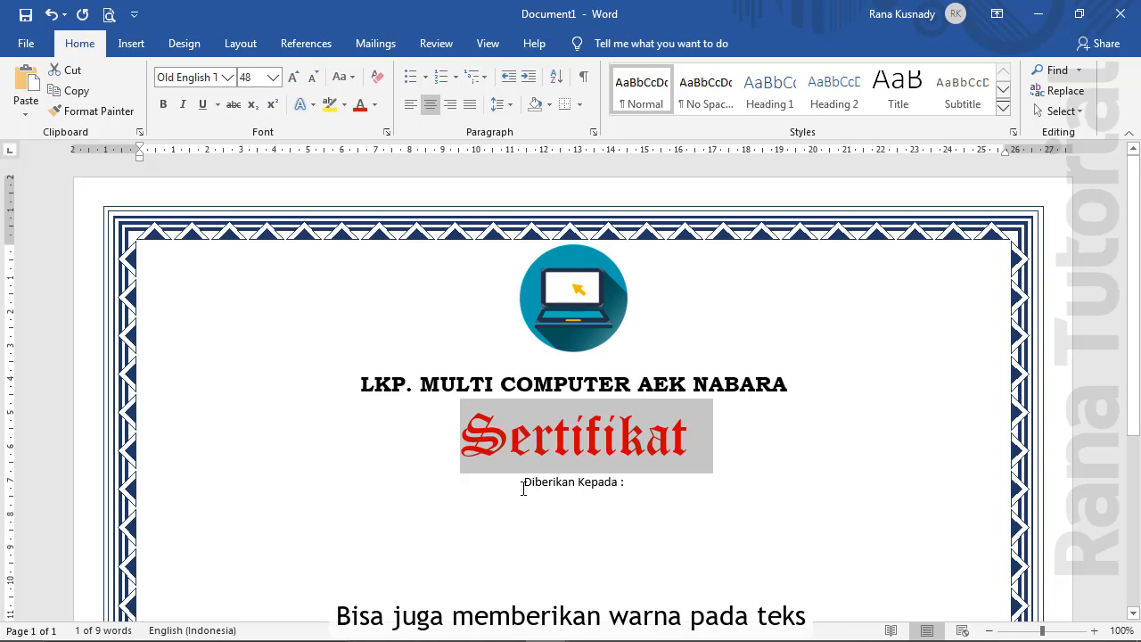
Set the 'Diberikan Kepada :' line to 14 pt Bookman Old Style
{"action": "left_click_drag", "start_coordinate": [524, 482], "coordinate": [626, 485]}
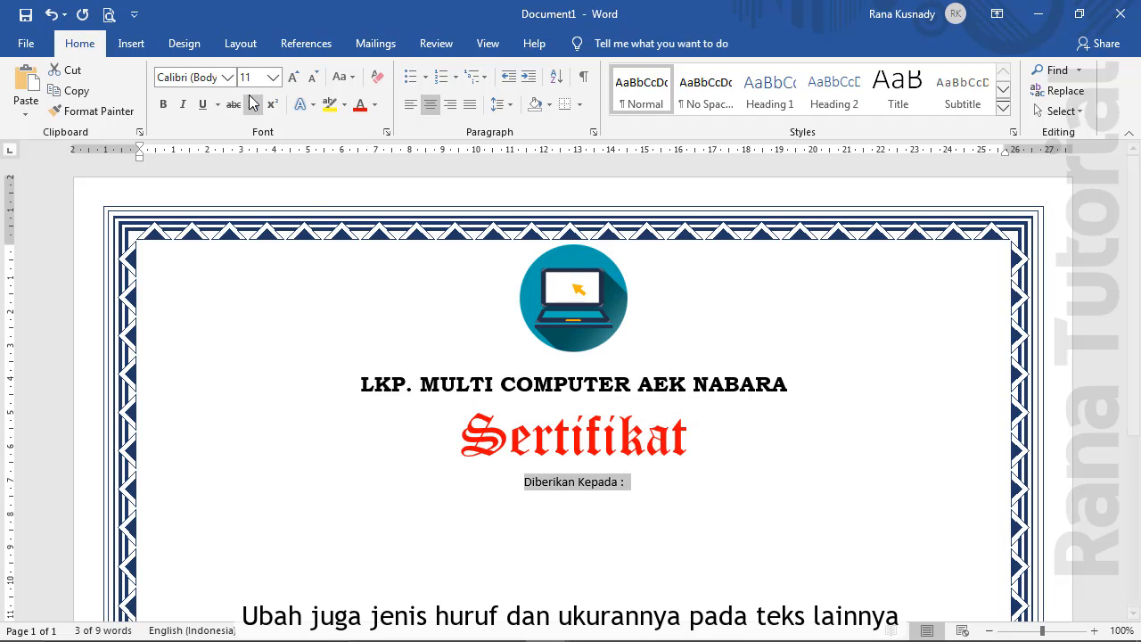
{"action": "left_click", "coordinate": [228, 78]}
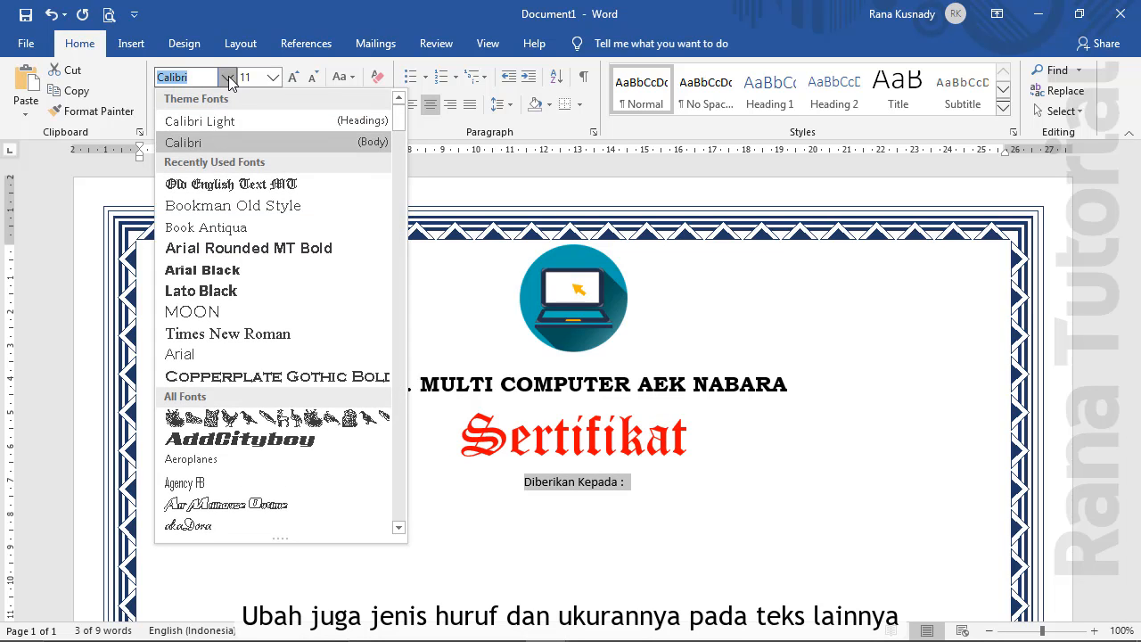
{"action": "left_click", "coordinate": [230, 206]}
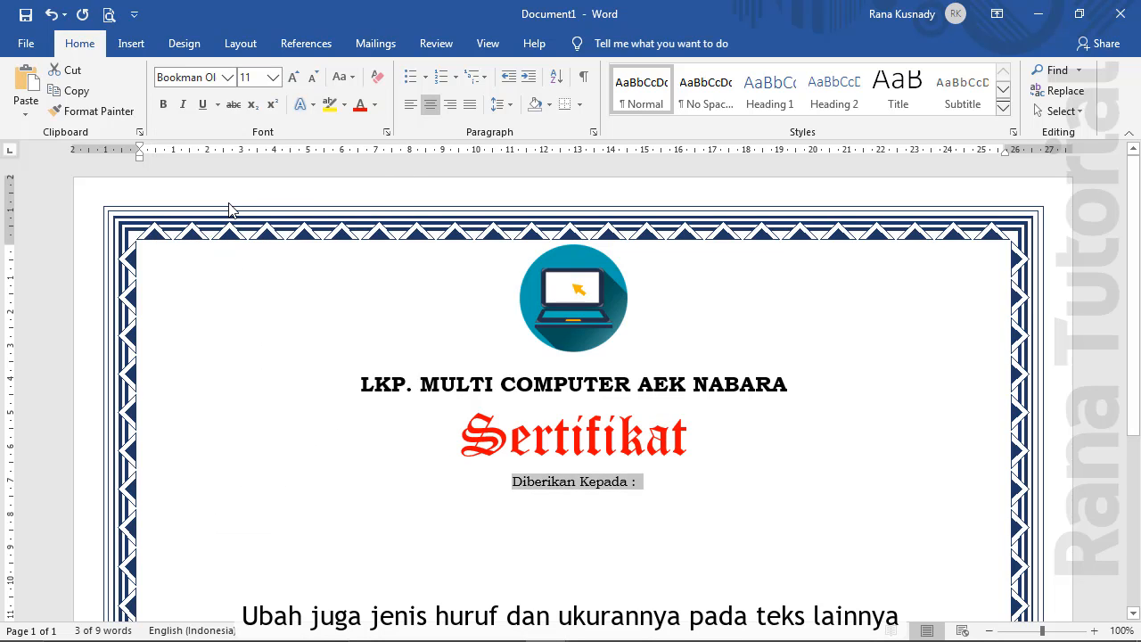
{"action": "left_click", "coordinate": [273, 78]}
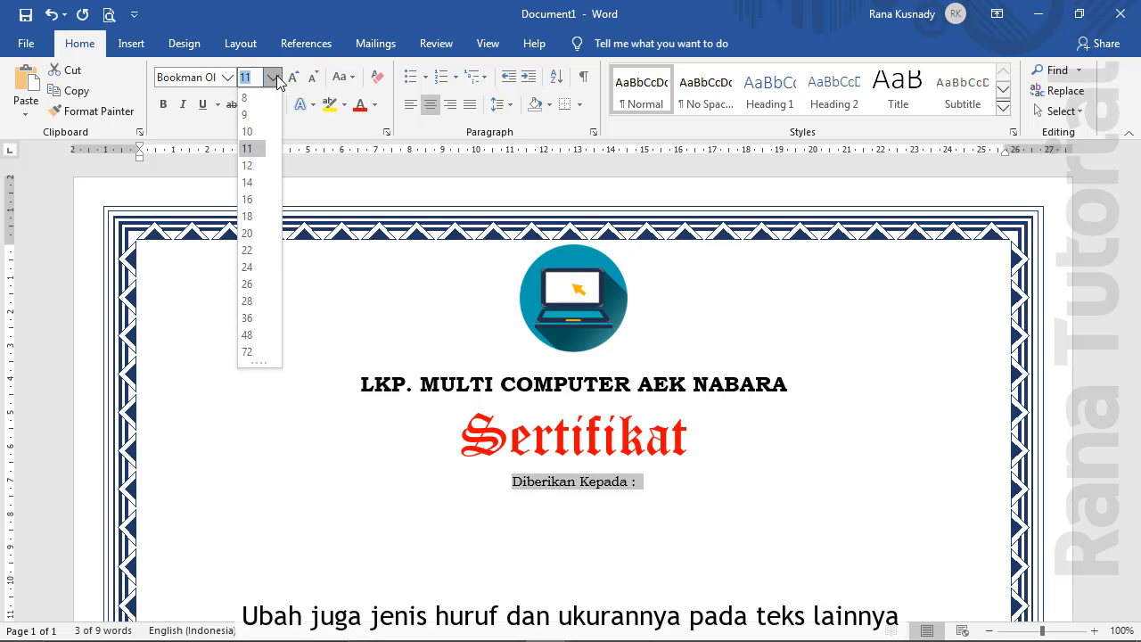
{"action": "left_click", "coordinate": [248, 183]}
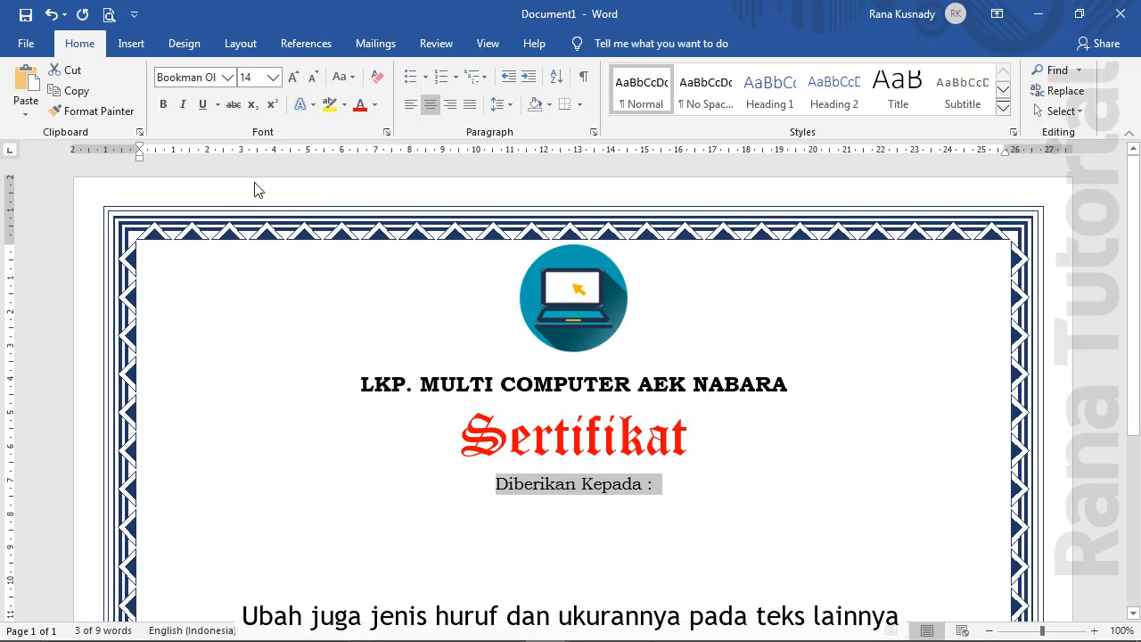
{"action": "left_click", "coordinate": [585, 513]}
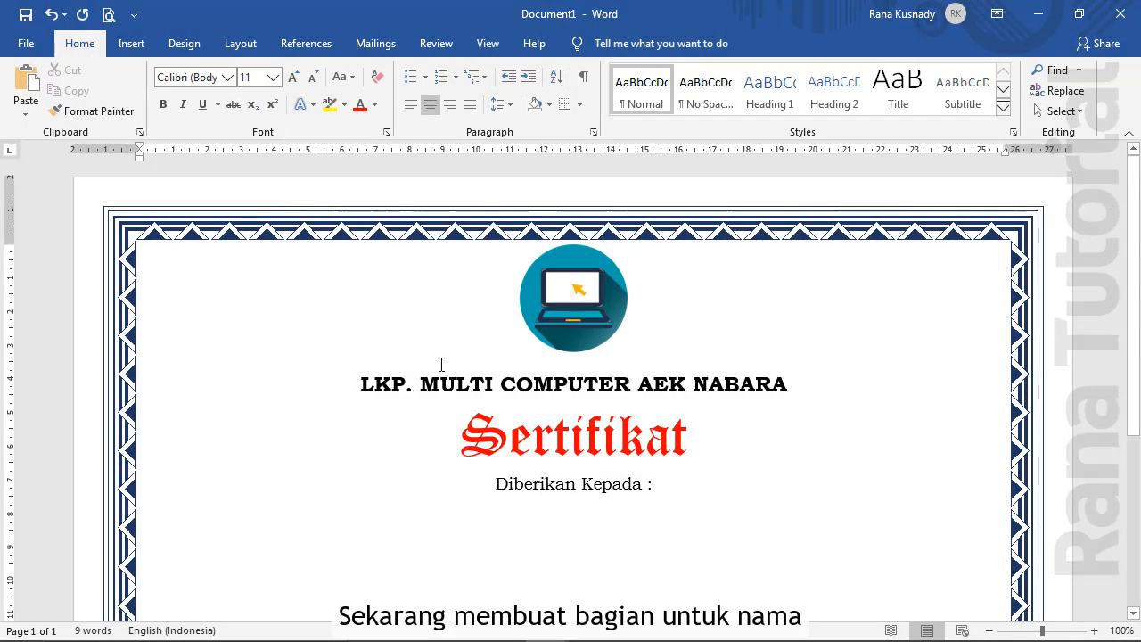
Insert a 1x1 table below 'Diberikan Kepada :'
{"action": "left_click", "coordinate": [134, 52]}
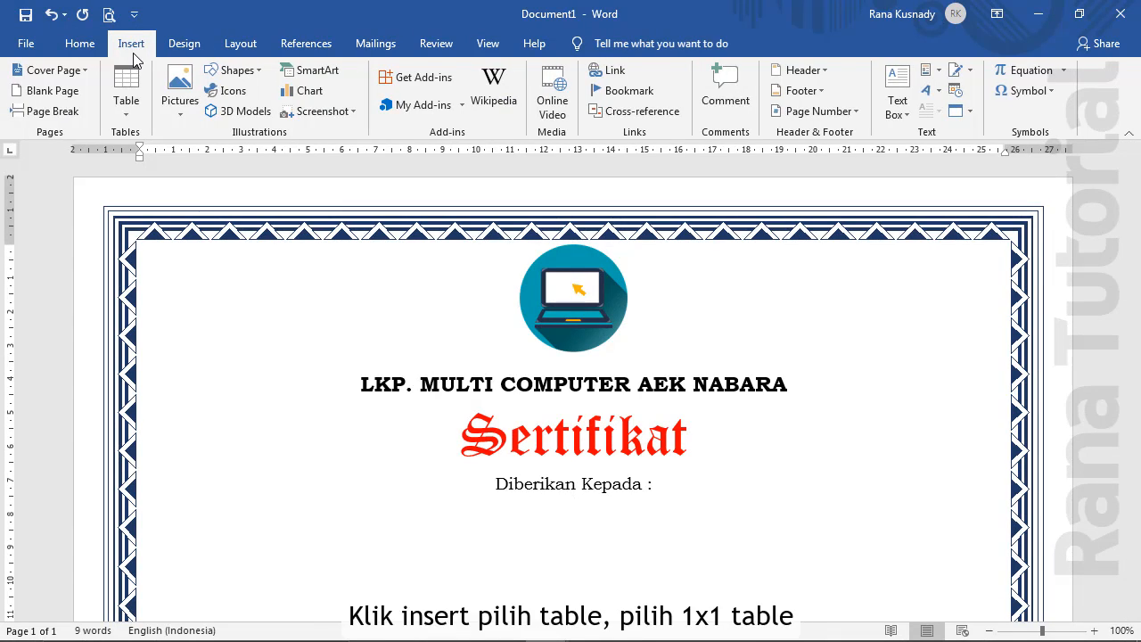
{"action": "left_click", "coordinate": [128, 104]}
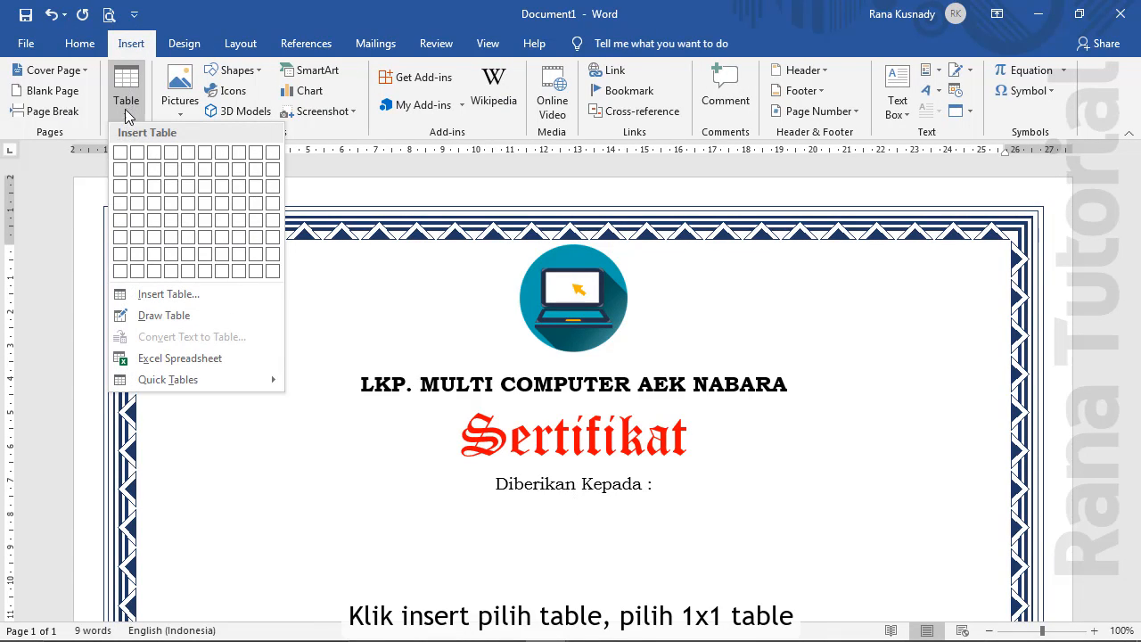
{"action": "left_click", "coordinate": [121, 155]}
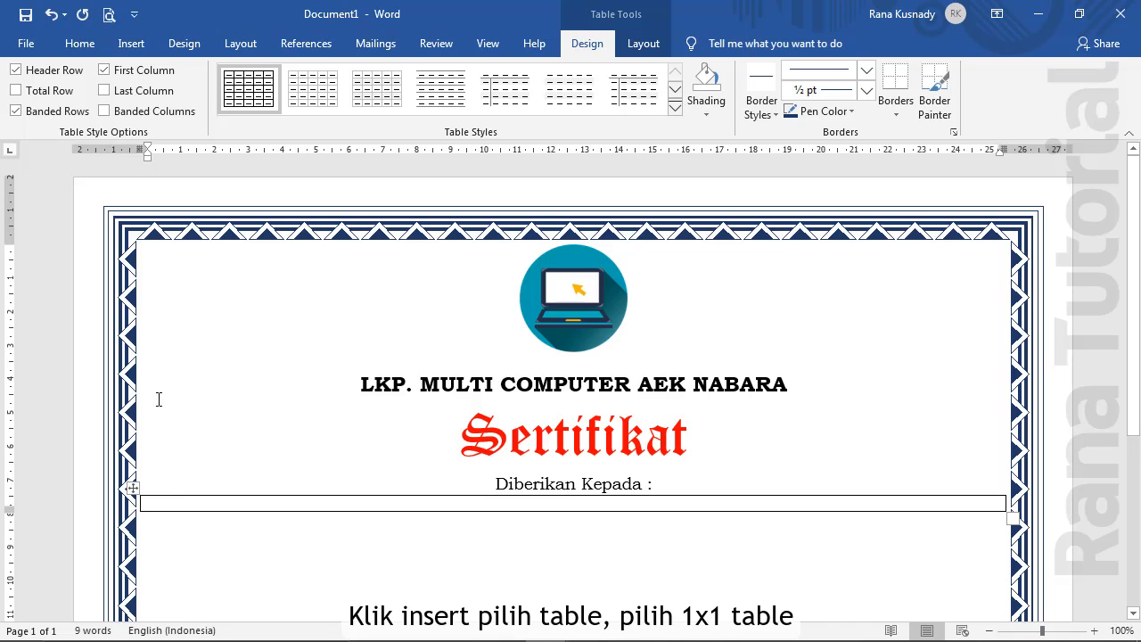
Centre the table through Table Properties and narrow it under the text
{"action": "left_click", "coordinate": [143, 507]}
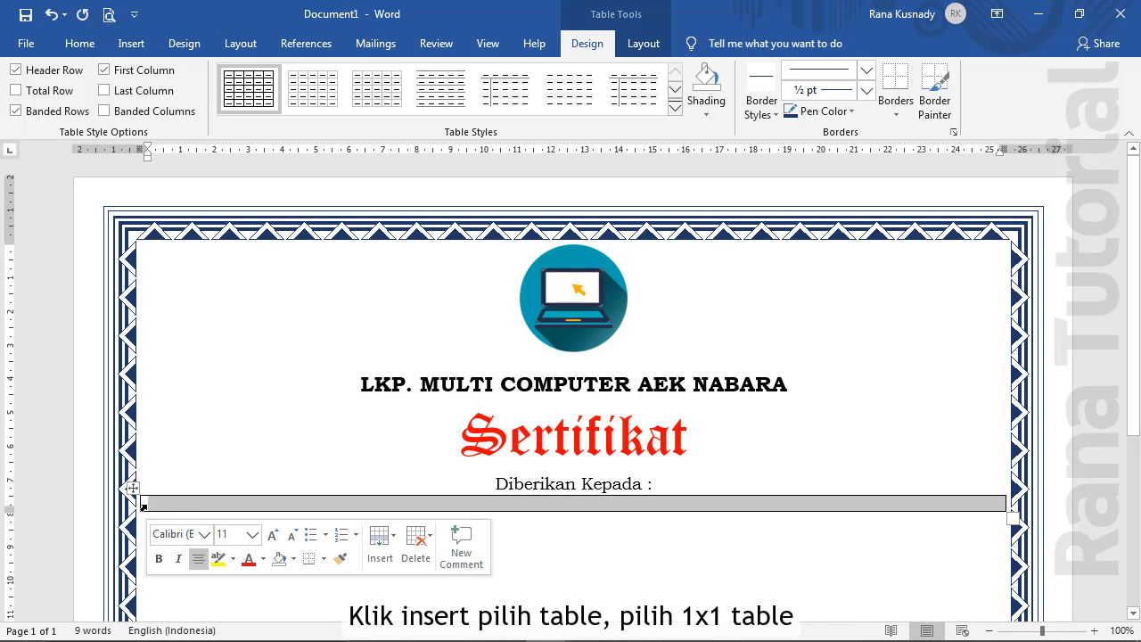
{"action": "right_click", "coordinate": [173, 510]}
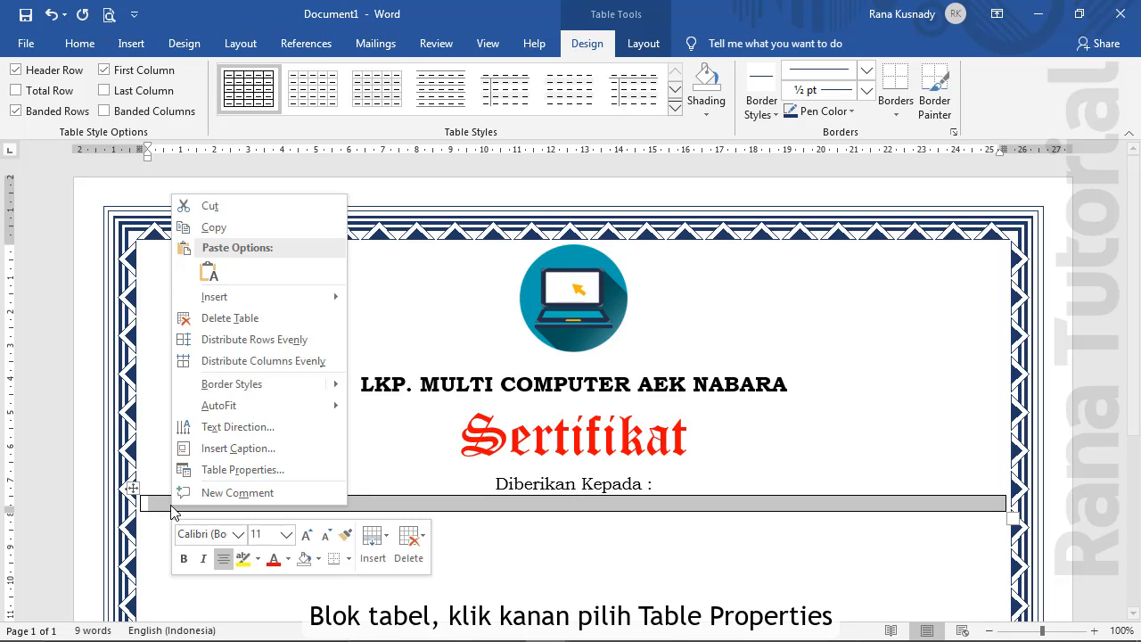
{"action": "left_click", "coordinate": [228, 471]}
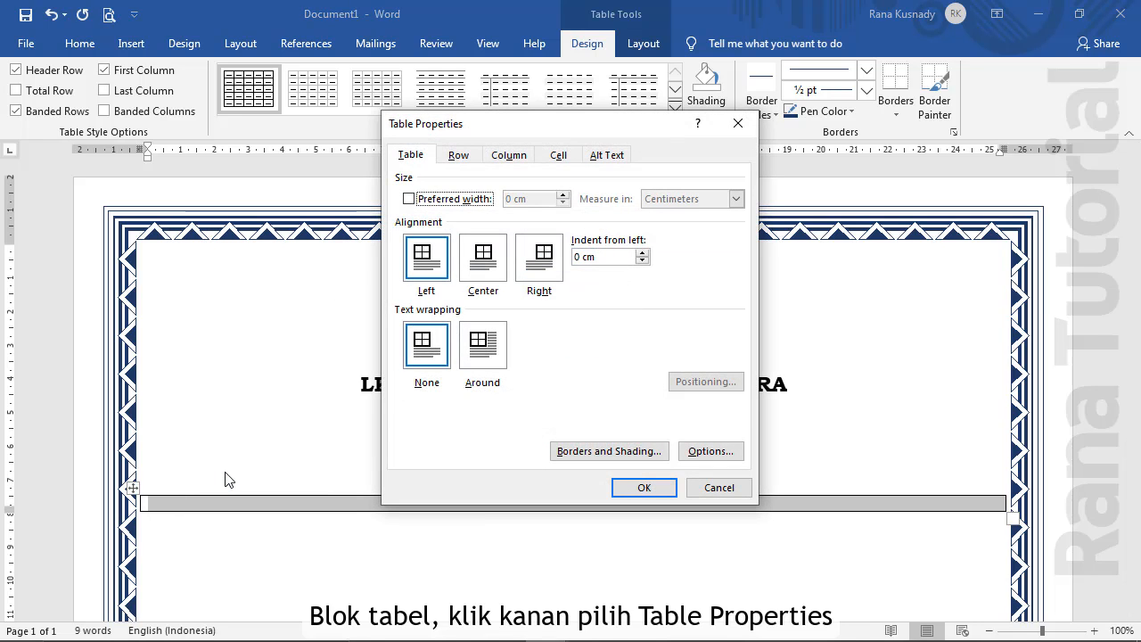
{"action": "left_click", "coordinate": [488, 264]}
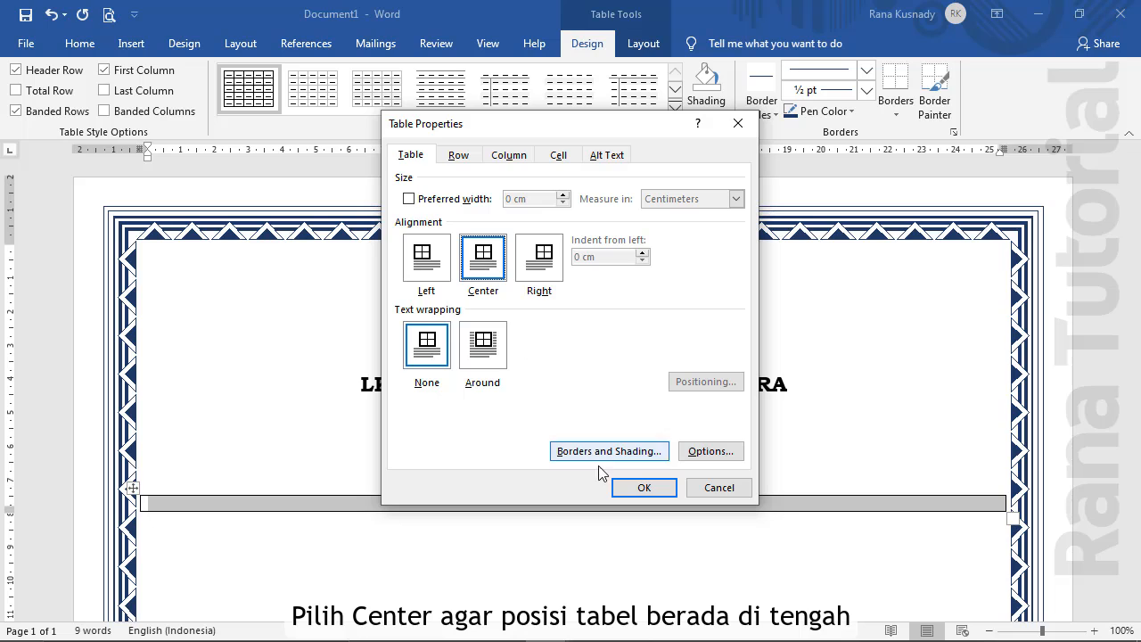
{"action": "left_click", "coordinate": [646, 487]}
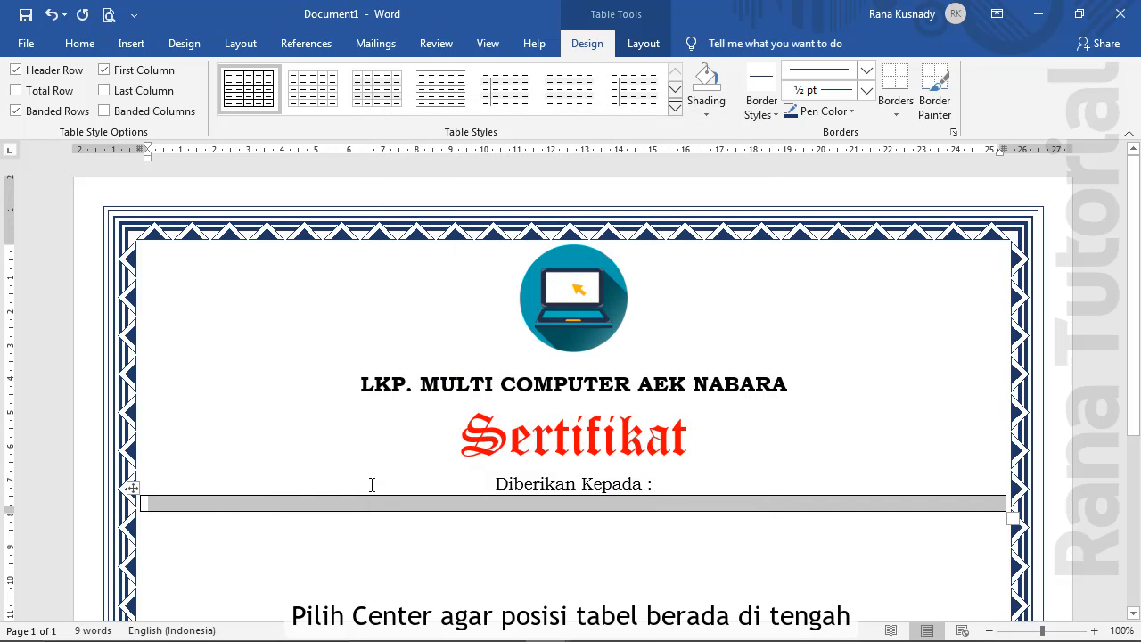
{"action": "left_click", "coordinate": [219, 507]}
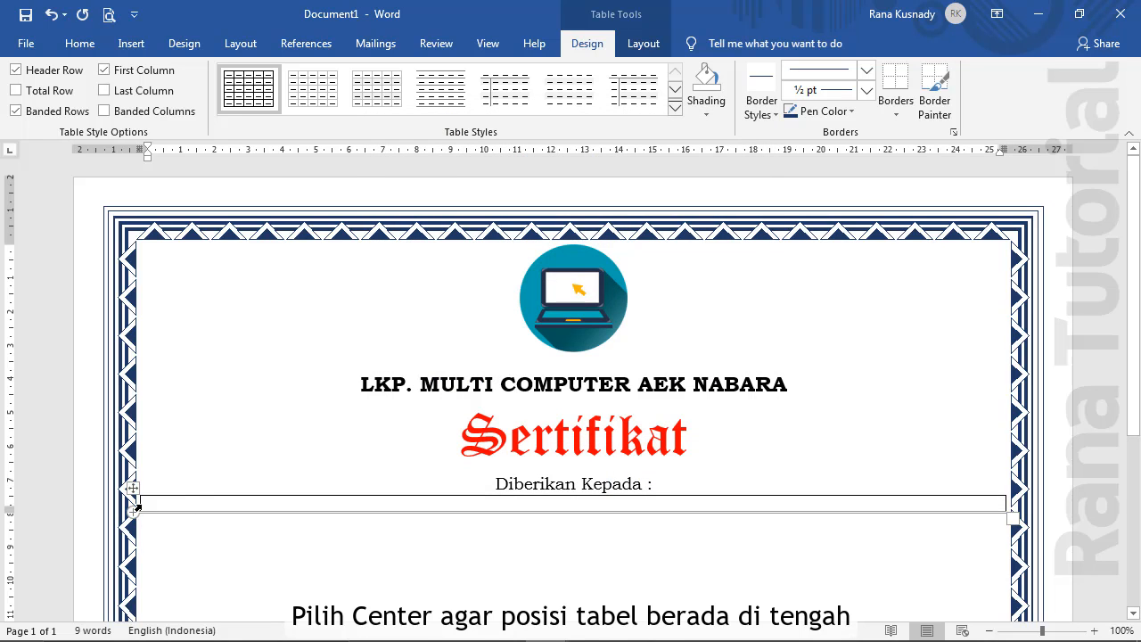
{"action": "left_click_drag", "start_coordinate": [137, 507], "coordinate": [526, 502]}
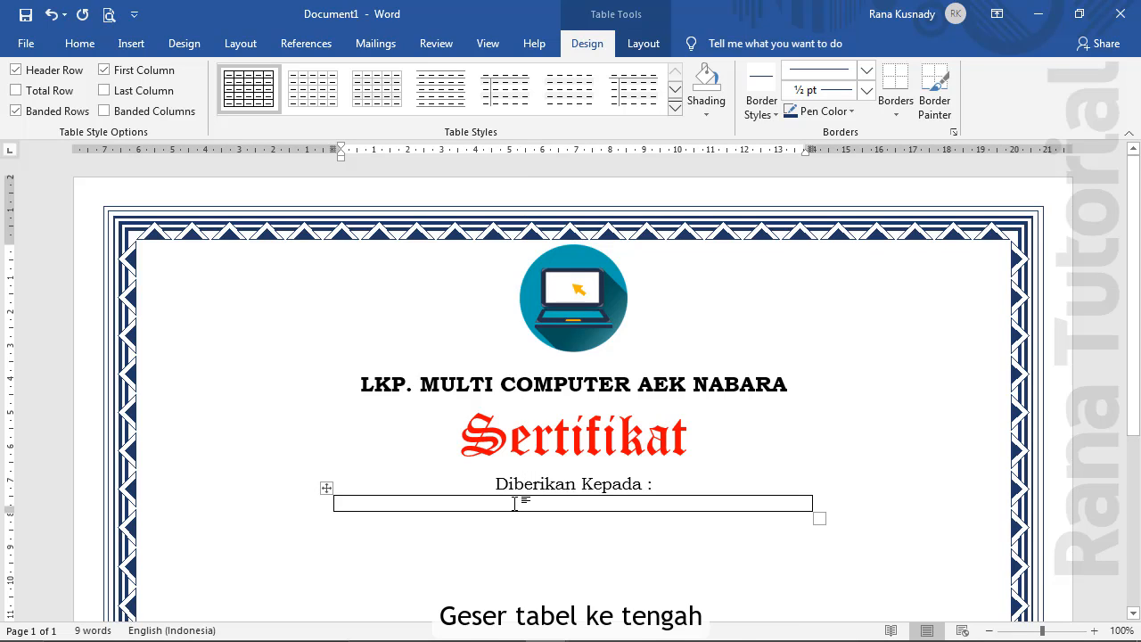
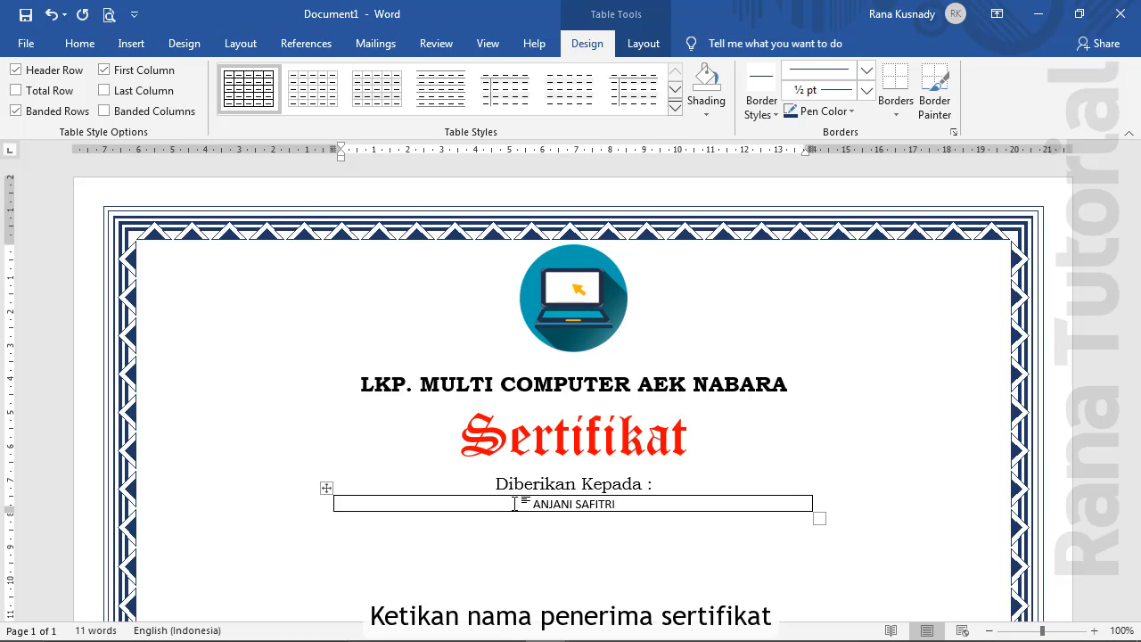
Type the recipient's full name in capitals into the table cell and select it
{"action": "left_click_drag", "start_coordinate": [516, 504], "coordinate": [617, 504]}
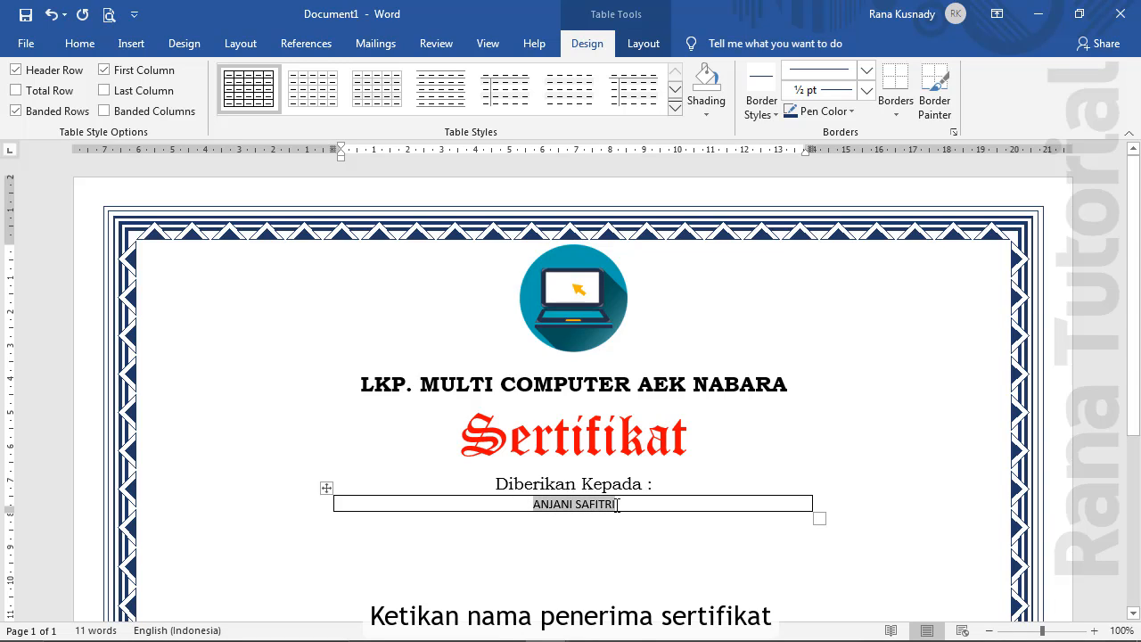
Format the recipient's name as bold 28 pt Book Antiqua
{"action": "left_click", "coordinate": [80, 43]}
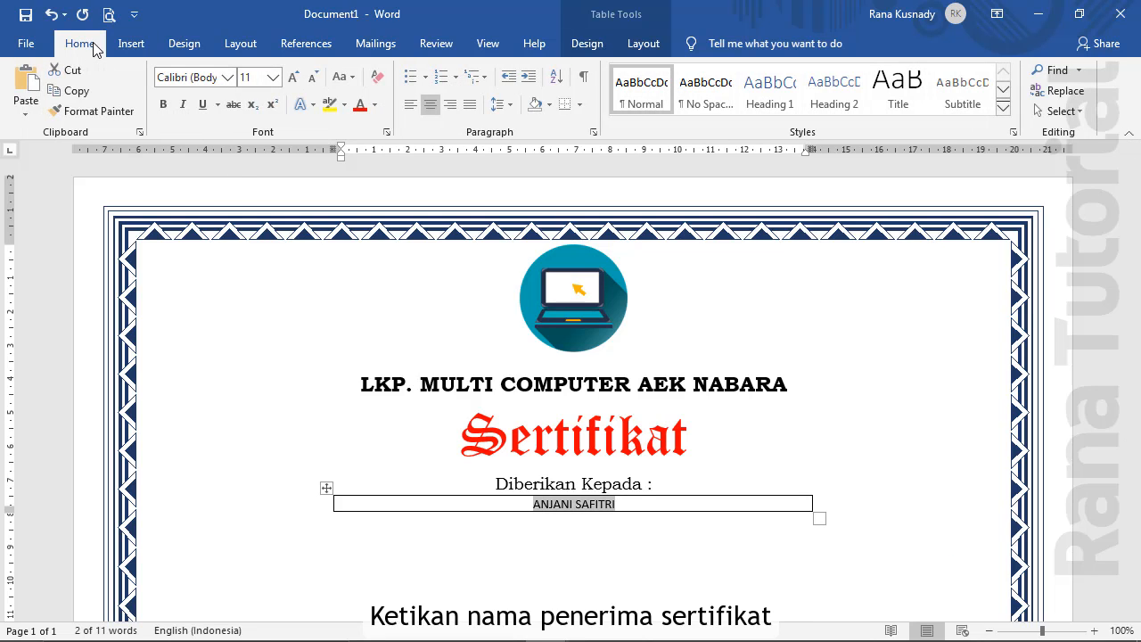
{"action": "left_click", "coordinate": [228, 77]}
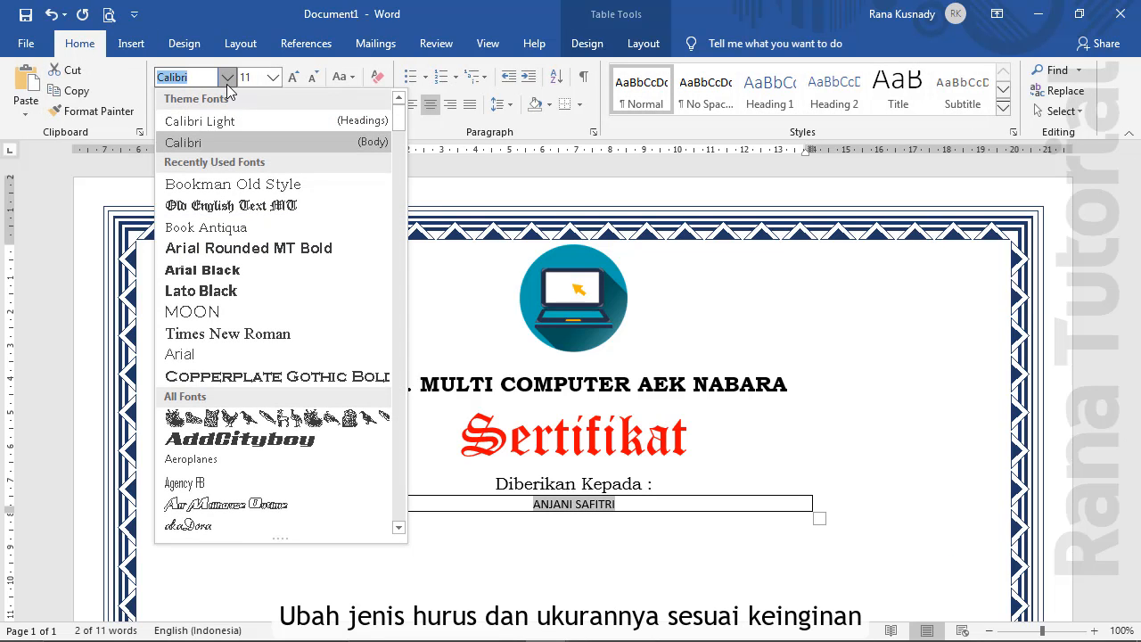
{"action": "left_click", "coordinate": [233, 228]}
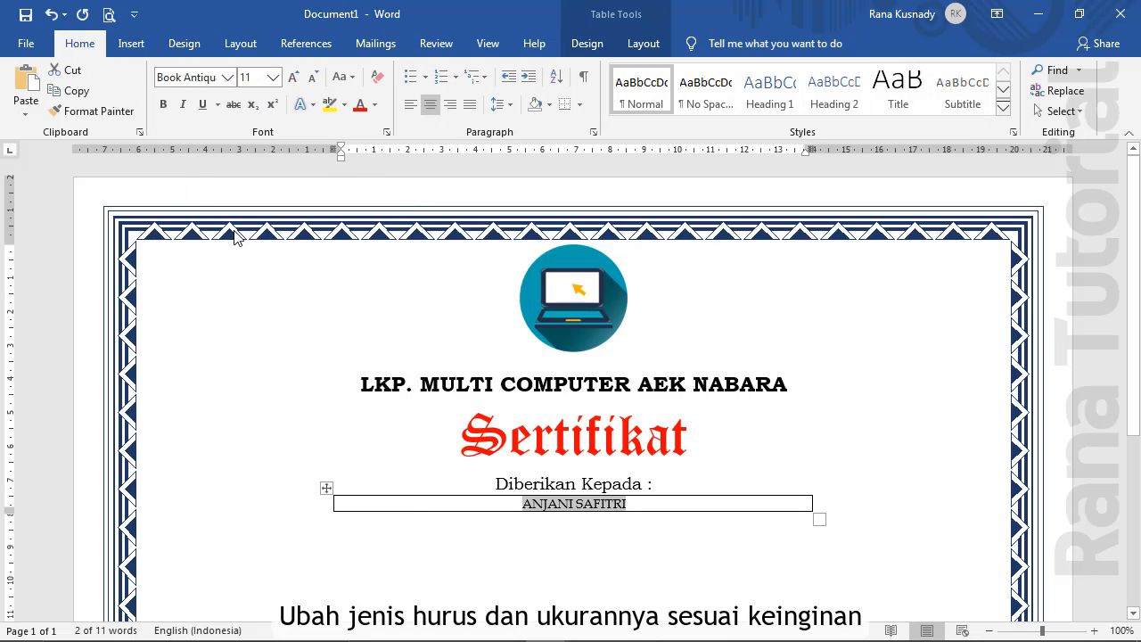
{"action": "left_click", "coordinate": [162, 105]}
{"action": "left_click", "coordinate": [272, 83]}
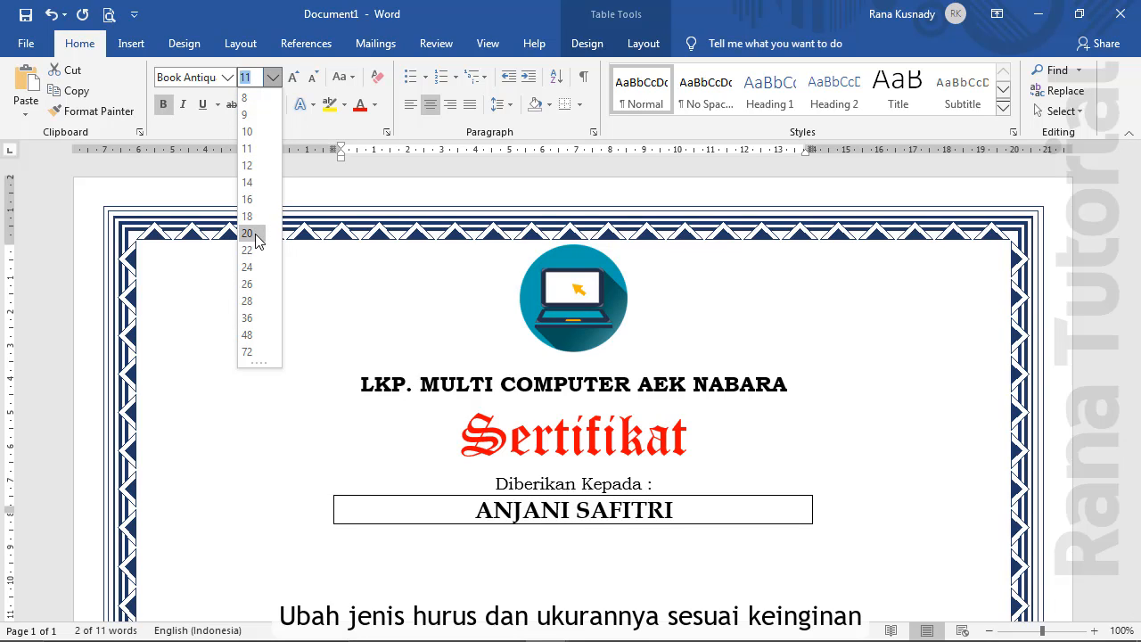
{"action": "left_click", "coordinate": [249, 300]}
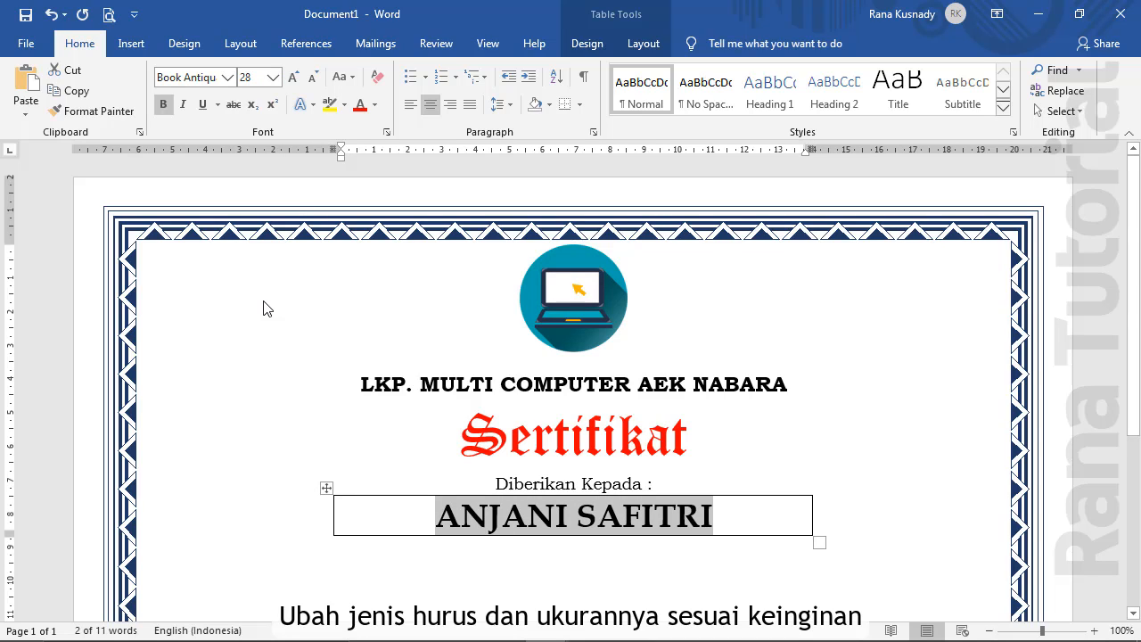
{"action": "left_click", "coordinate": [337, 512]}
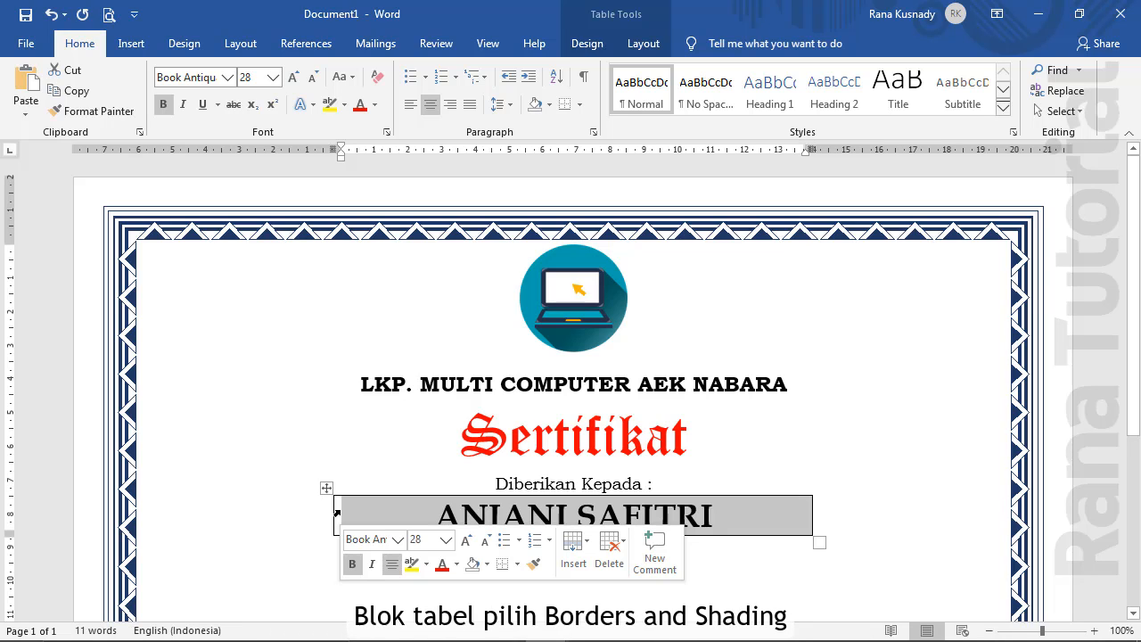
Strip the name table's left, top and right borders, leaving a 2¼ pt bottom line
{"action": "left_click", "coordinate": [581, 105]}
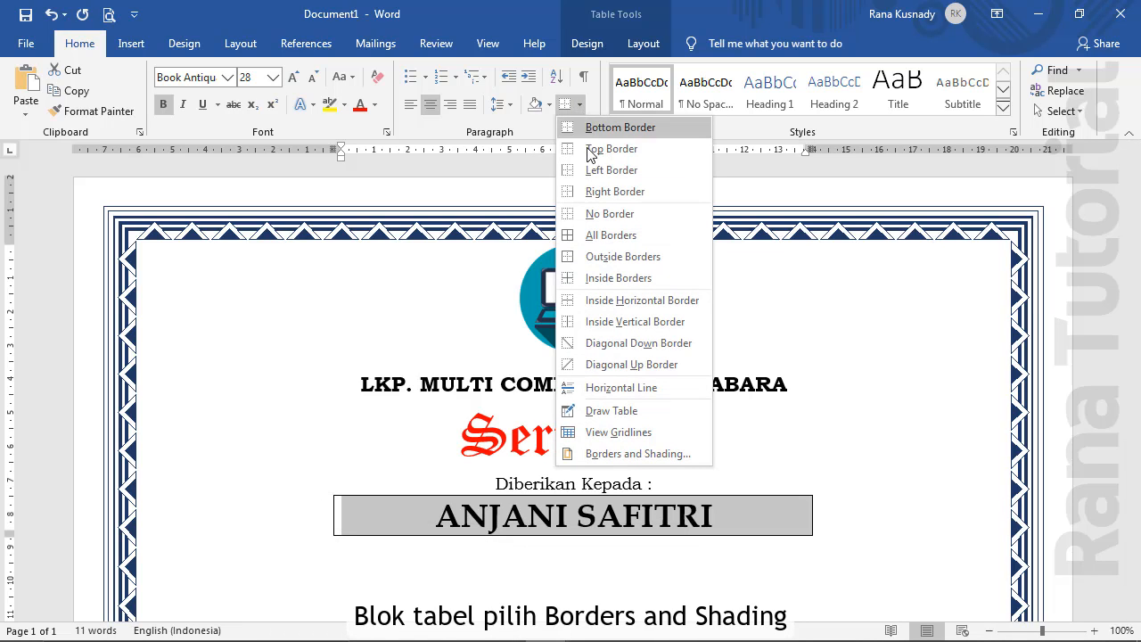
{"action": "left_click", "coordinate": [625, 454]}
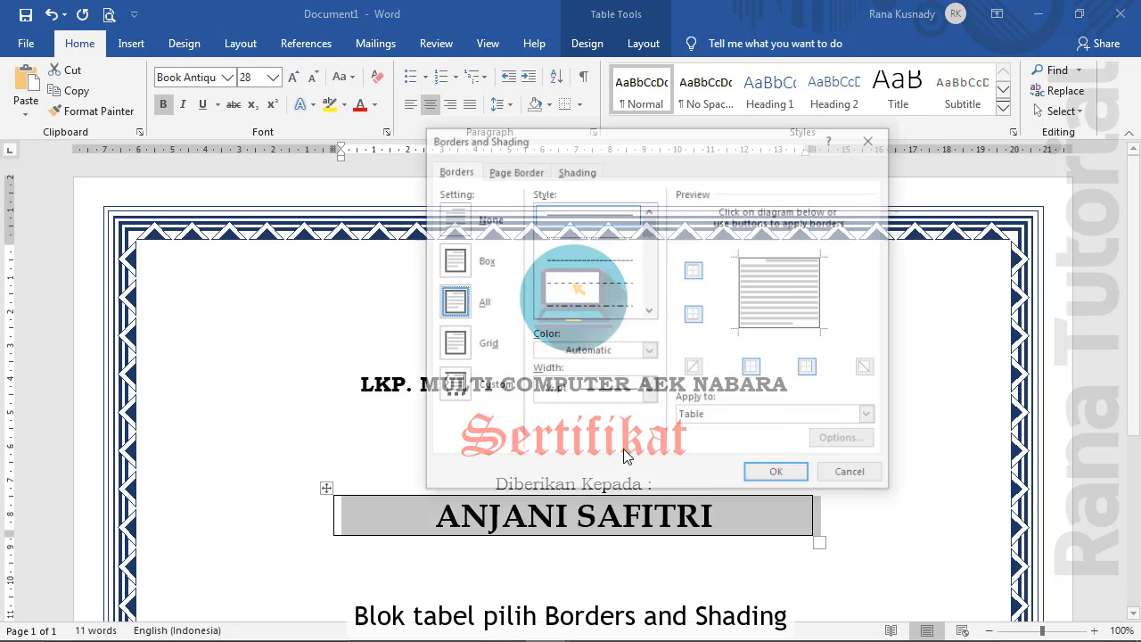
{"action": "left_click", "coordinate": [742, 281]}
{"action": "left_click", "coordinate": [763, 255]}
{"action": "left_click", "coordinate": [821, 292]}
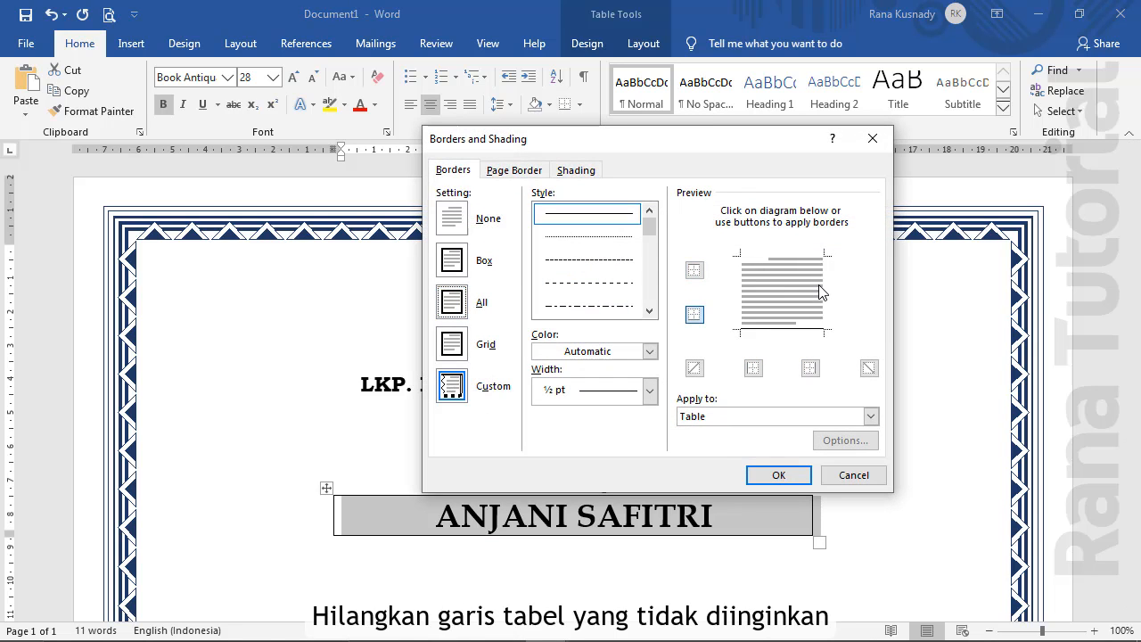
{"action": "left_click", "coordinate": [649, 390]}
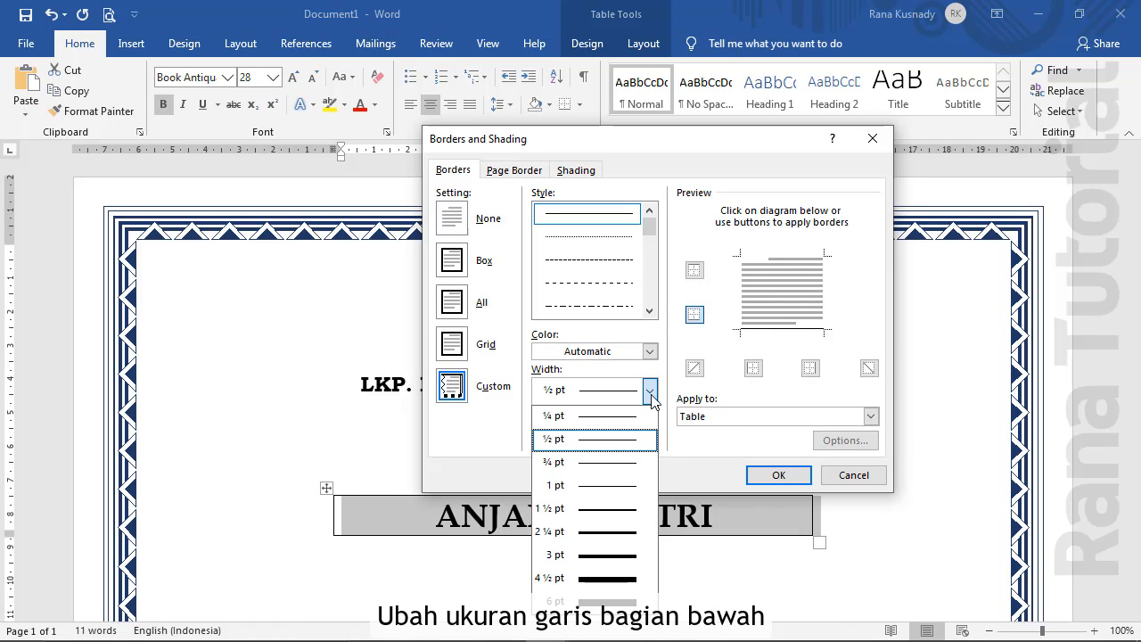
{"action": "left_click", "coordinate": [629, 533]}
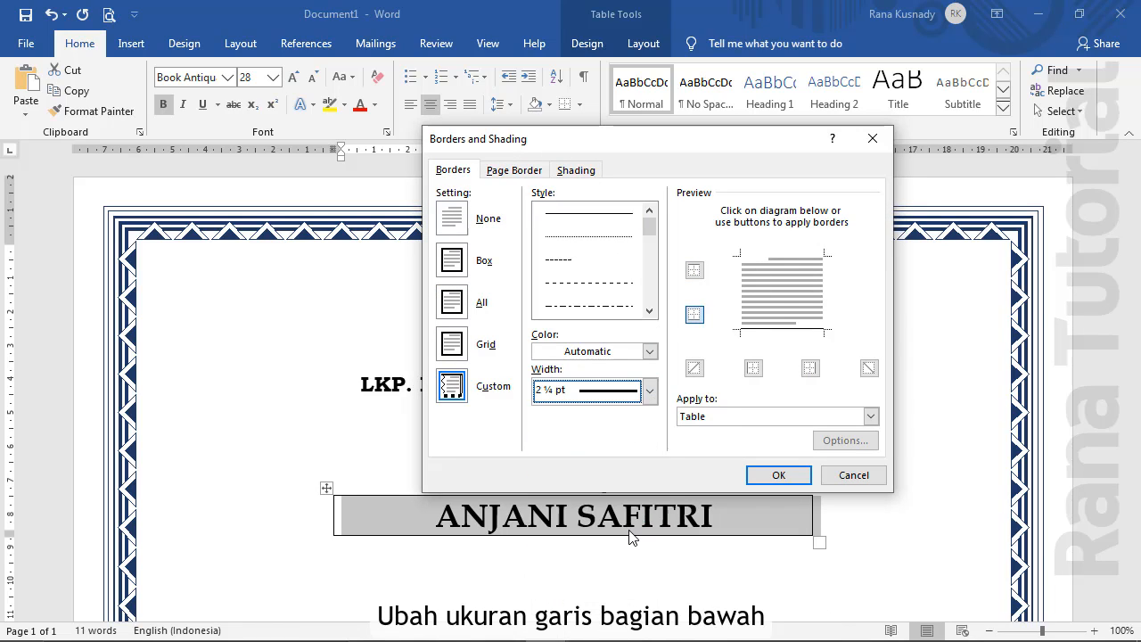
{"action": "left_click", "coordinate": [759, 336]}
{"action": "left_click", "coordinate": [781, 475]}
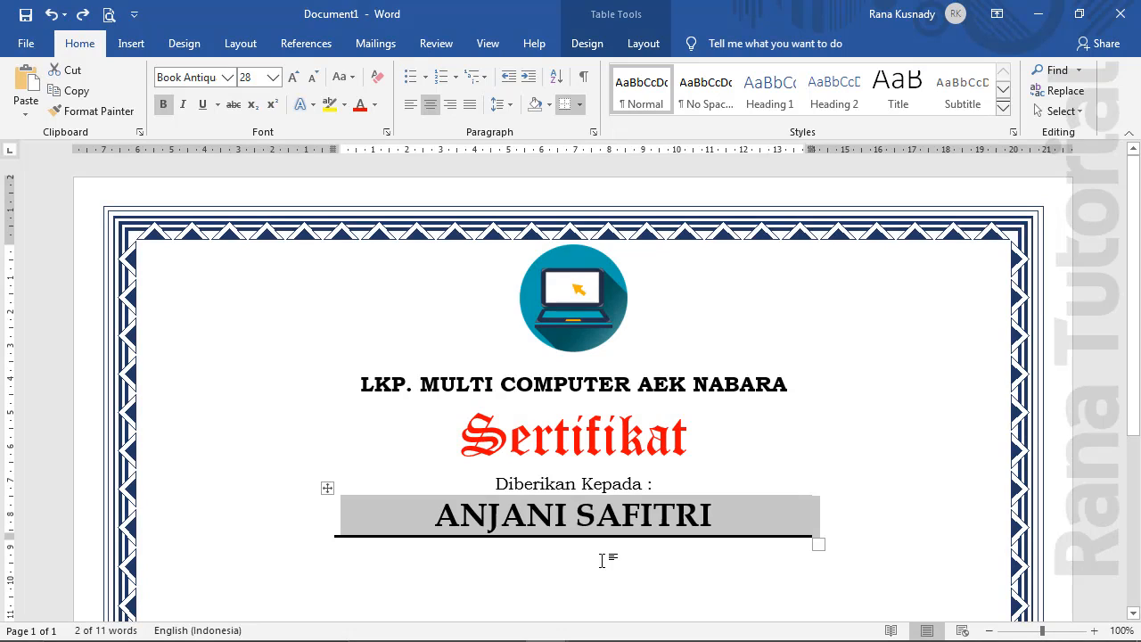
{"action": "left_click", "coordinate": [602, 560]}
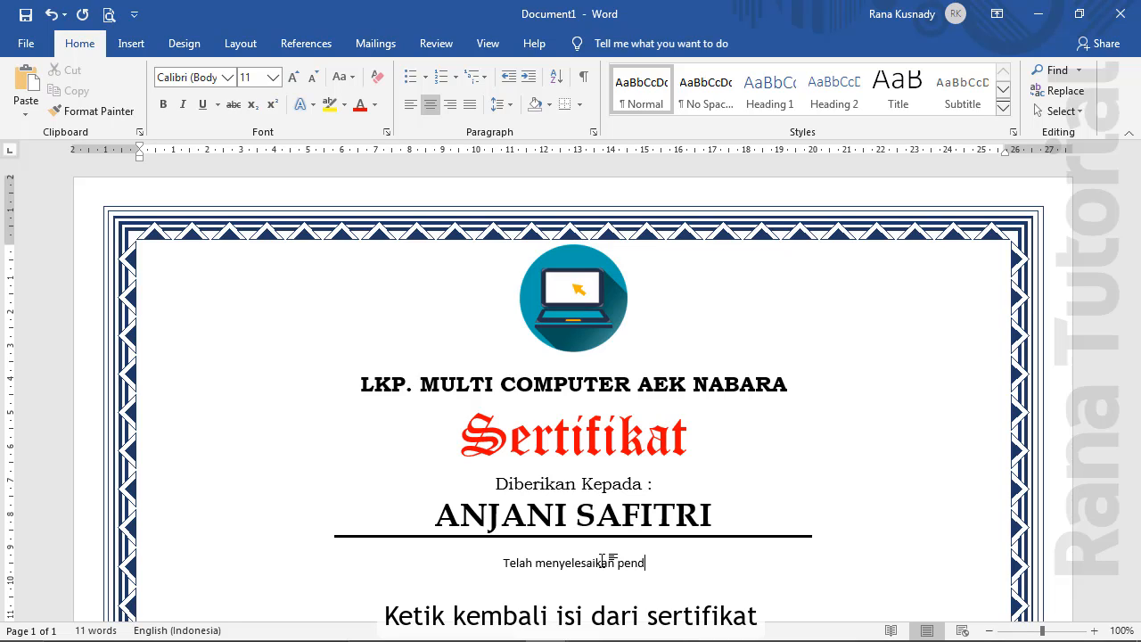
Type the two-line 'Telah menyelesaikan pendidikan…' statement and set it in Bookman Old Style
{"action": "type", "text": "Telah menyelesaikan pendidikan kursus"}
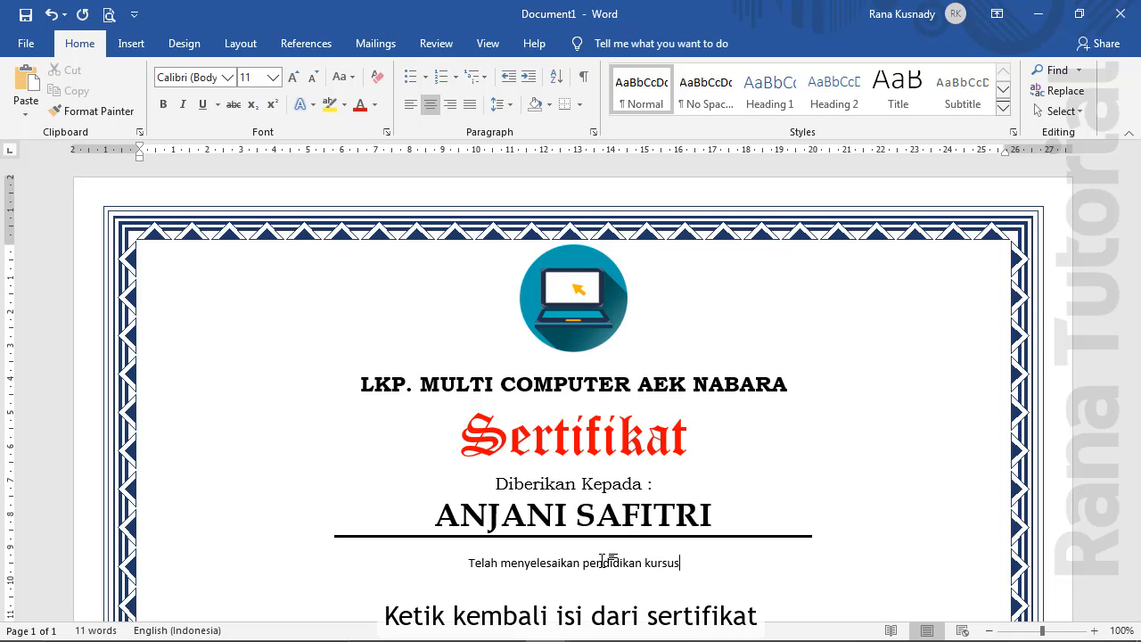
{"action": "type", "text": " komputer den"}
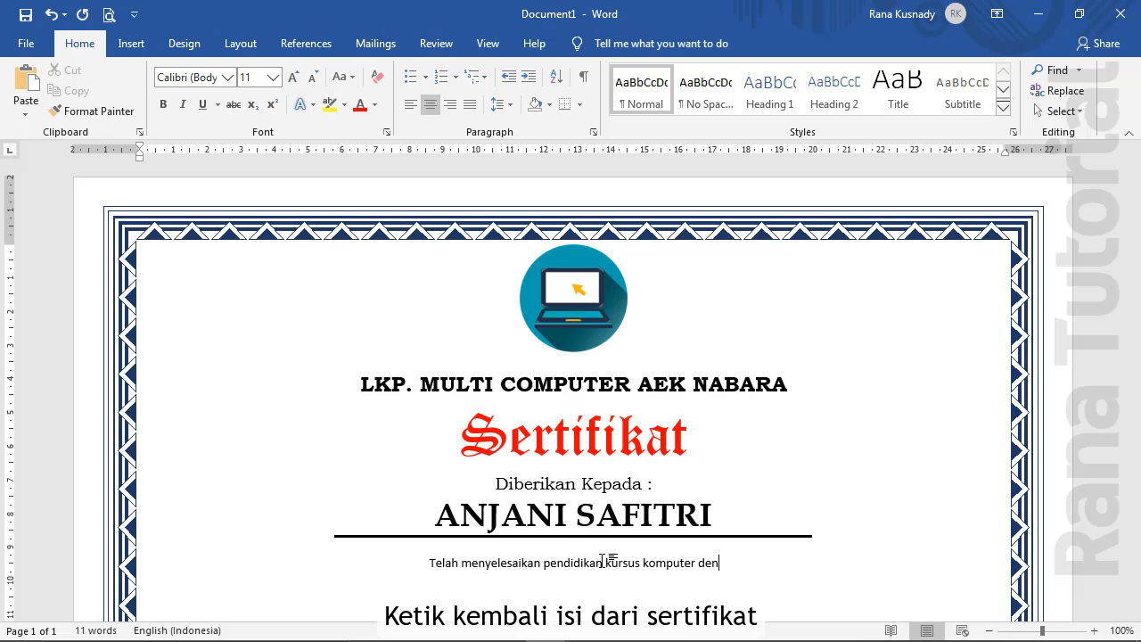
{"action": "type", "text": "gan baik di L"}
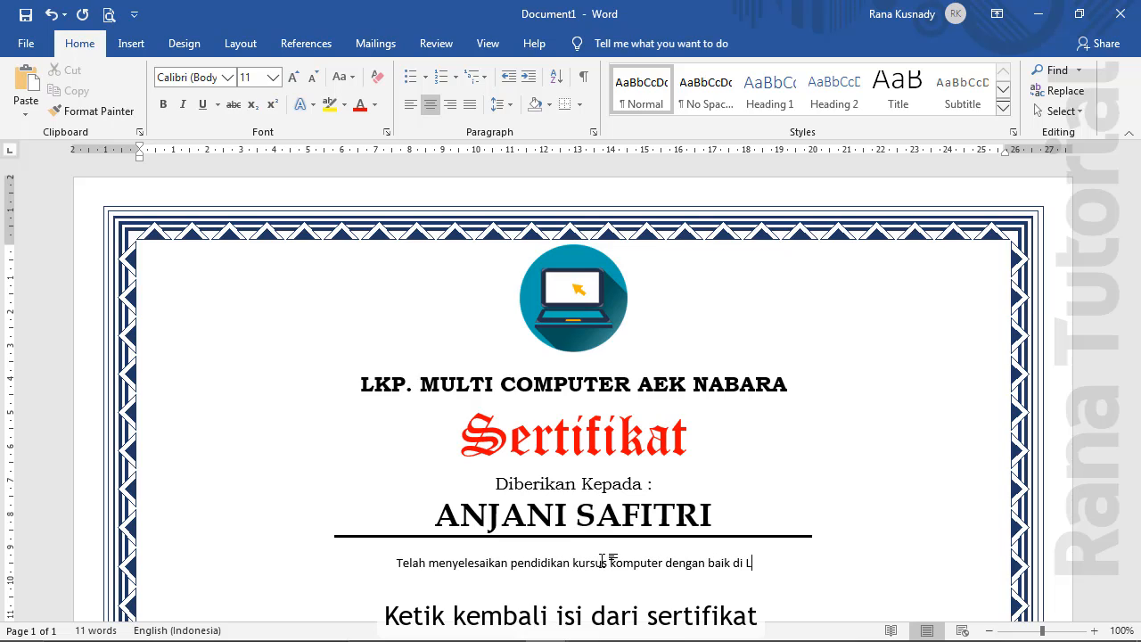
{"action": "type", "text": "embaga Kursus"}
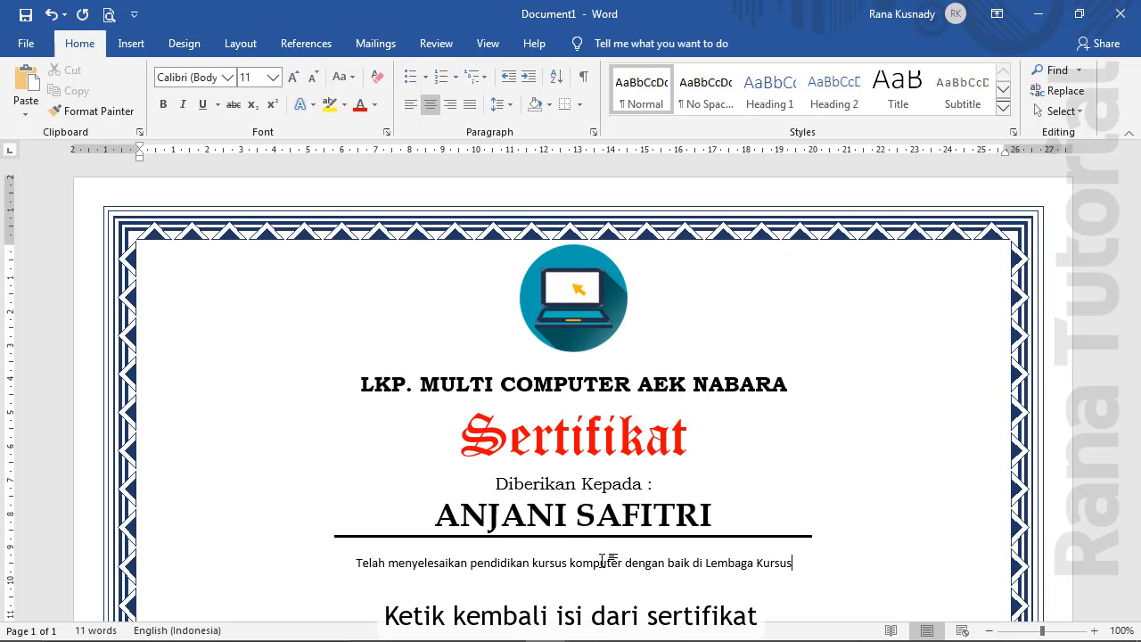
{"action": "type", "text": " dan Pelatiha"}
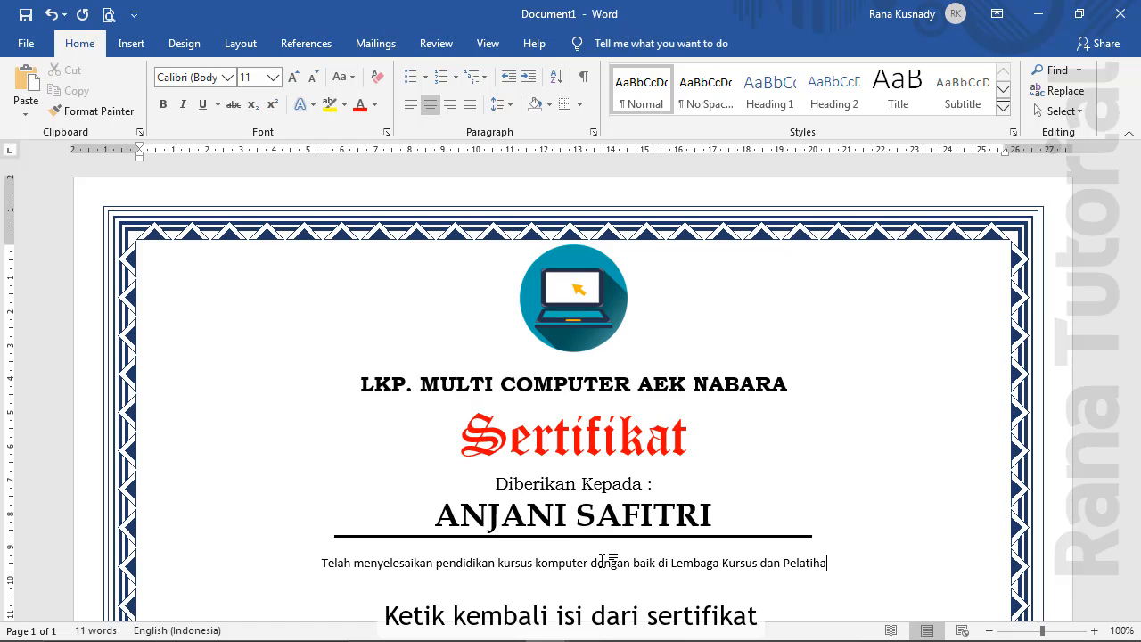
{"action": "type", "text": "n Multi Compu"}
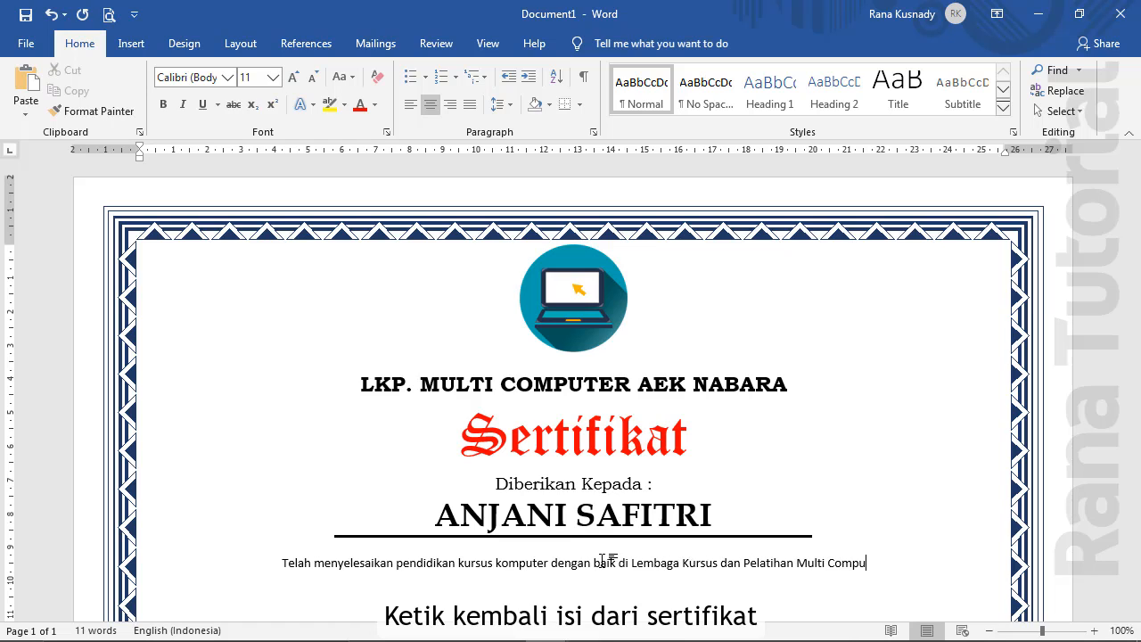
{"action": "type", "text": "ter Aek Nabar"}
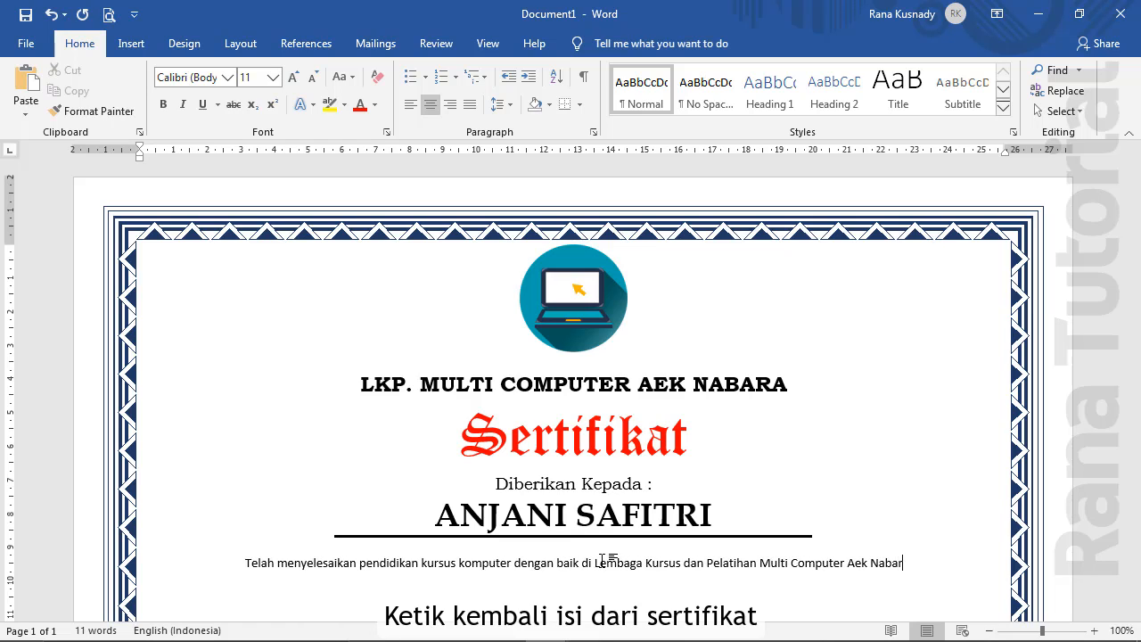
{"action": "type", "text": "a. Adapun rin"}
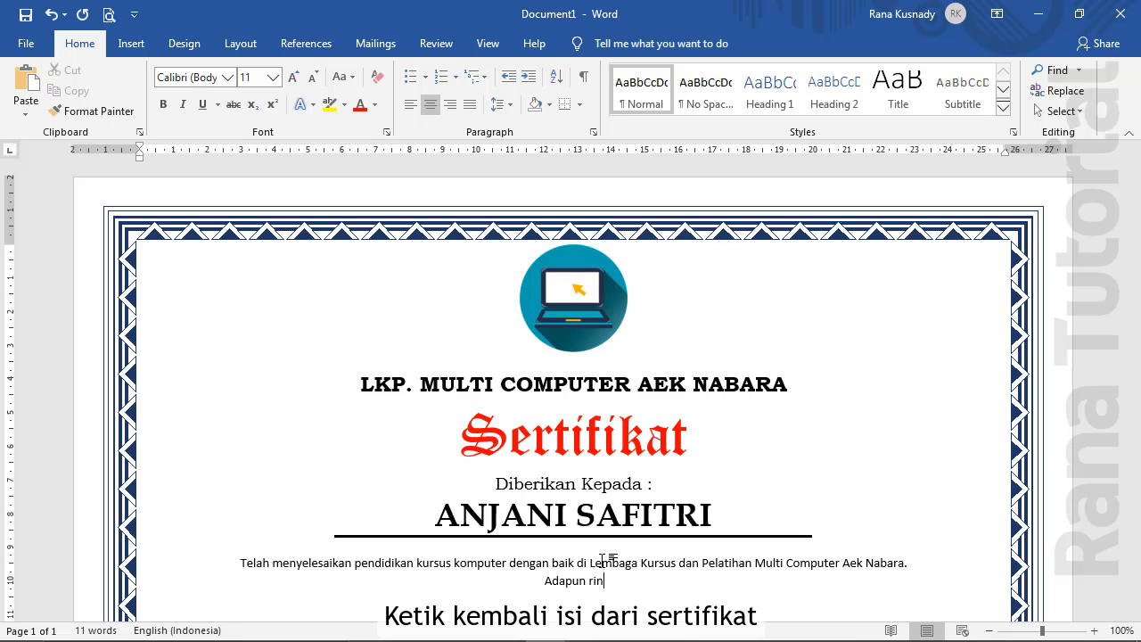
{"action": "type", "text": "cian program "}
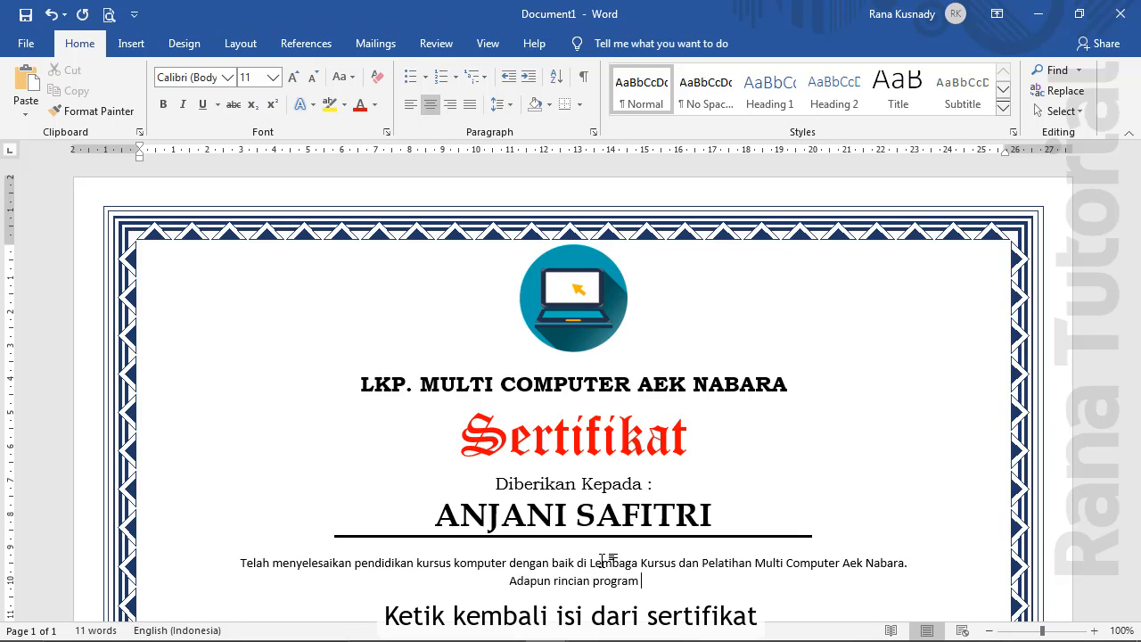
{"action": "type", "text": "kursus yang d"}
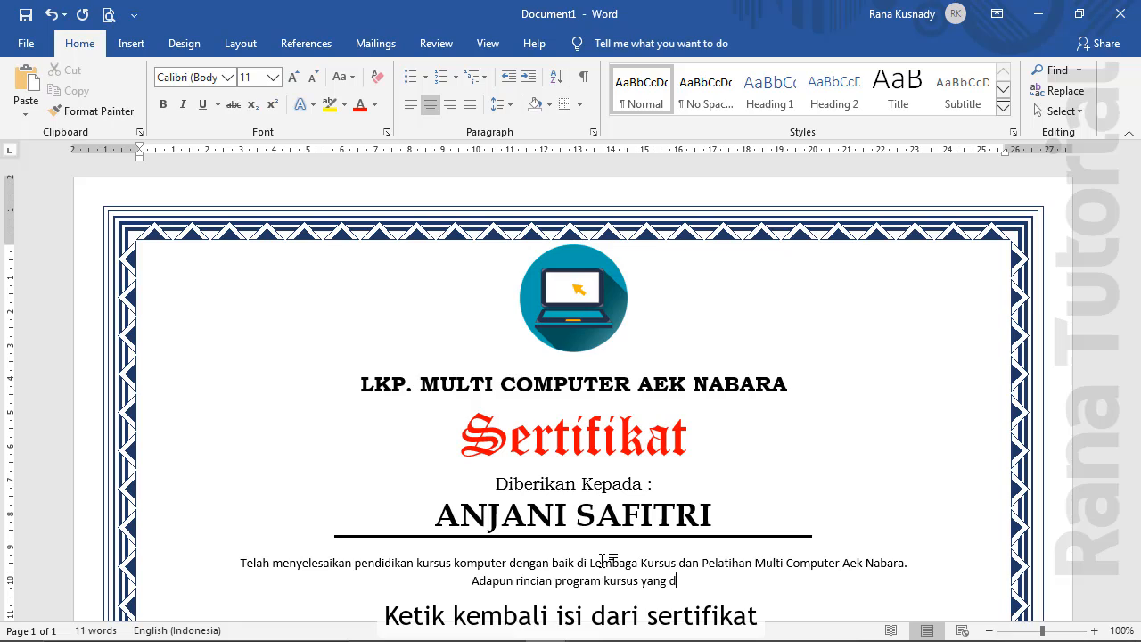
{"action": "type", "text": "iambil adalah"}
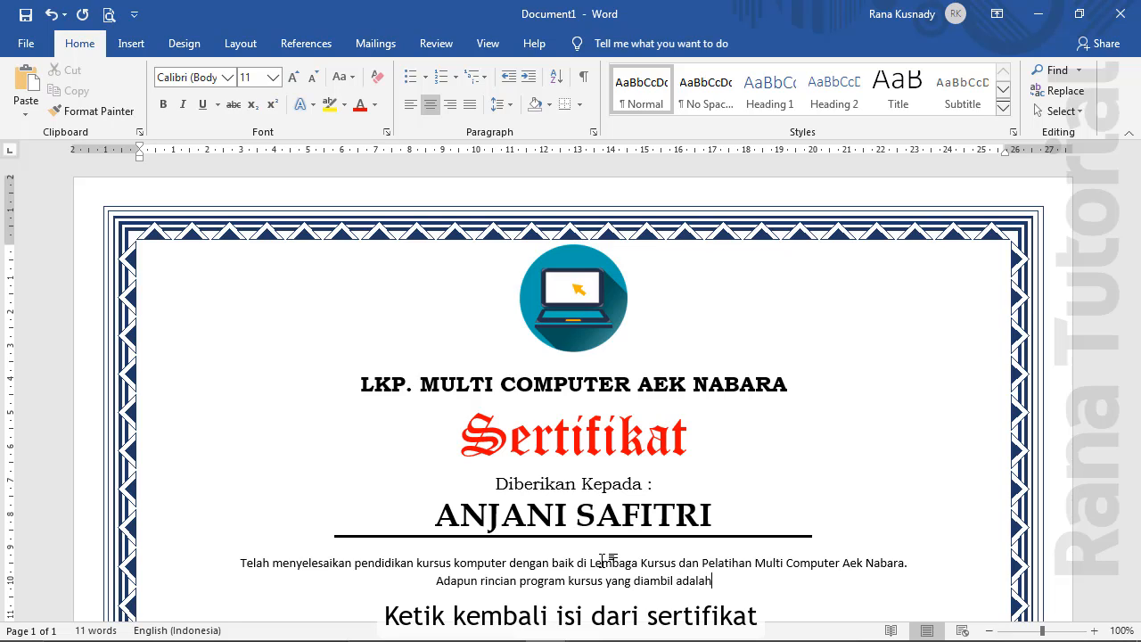
{"action": "type", "text": " sebagai beri"}
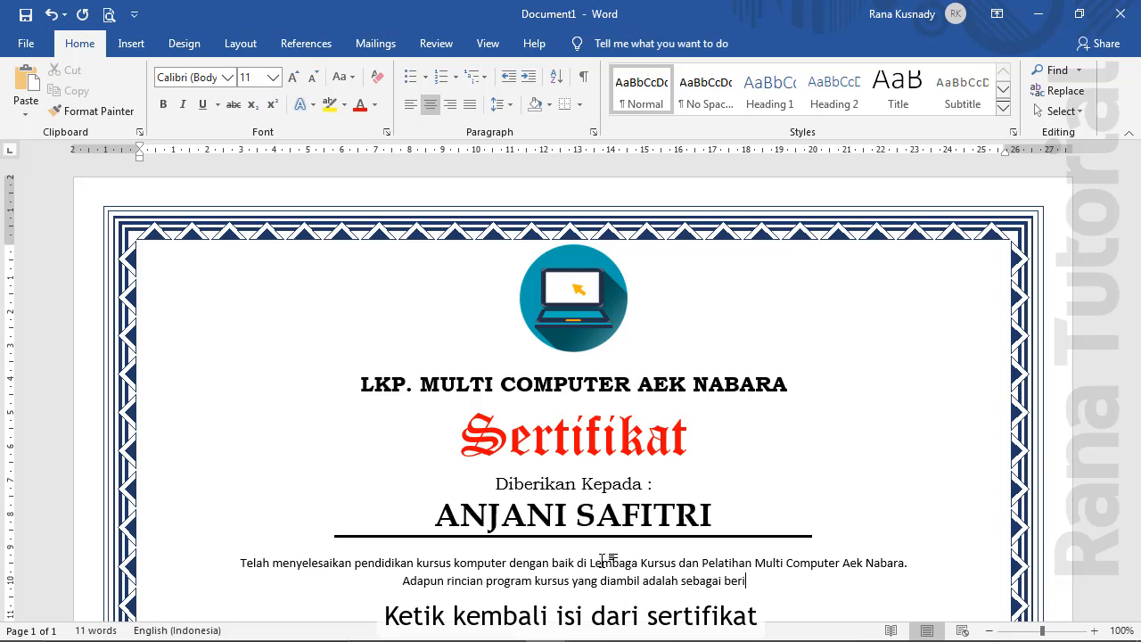
{"action": "type", "text": "kut :"}
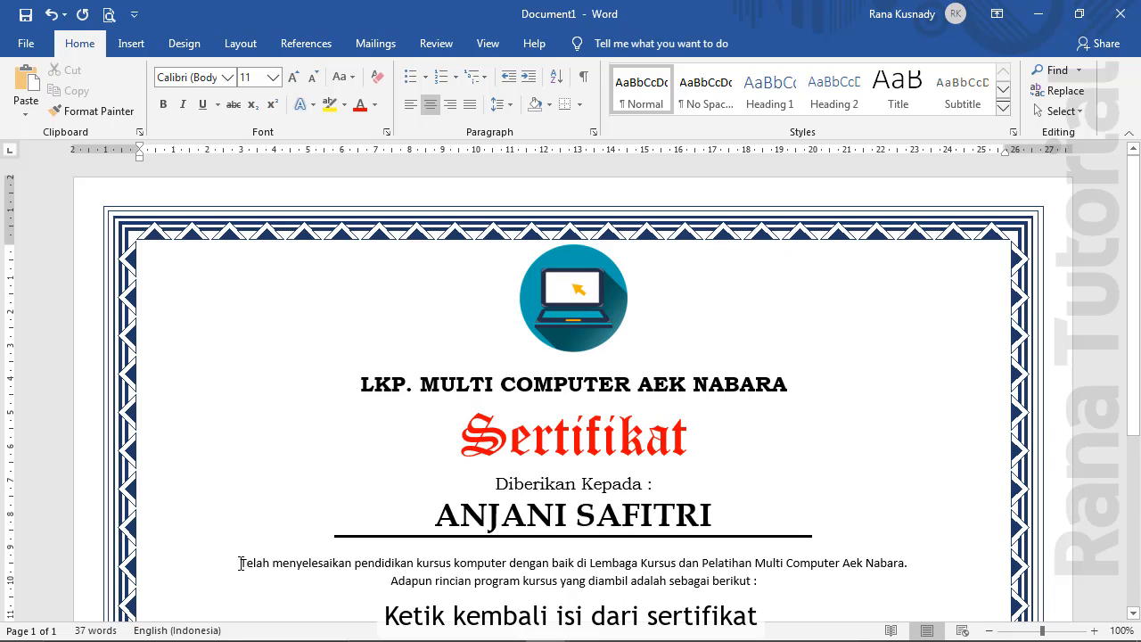
{"action": "left_click_drag", "start_coordinate": [241, 564], "coordinate": [763, 585]}
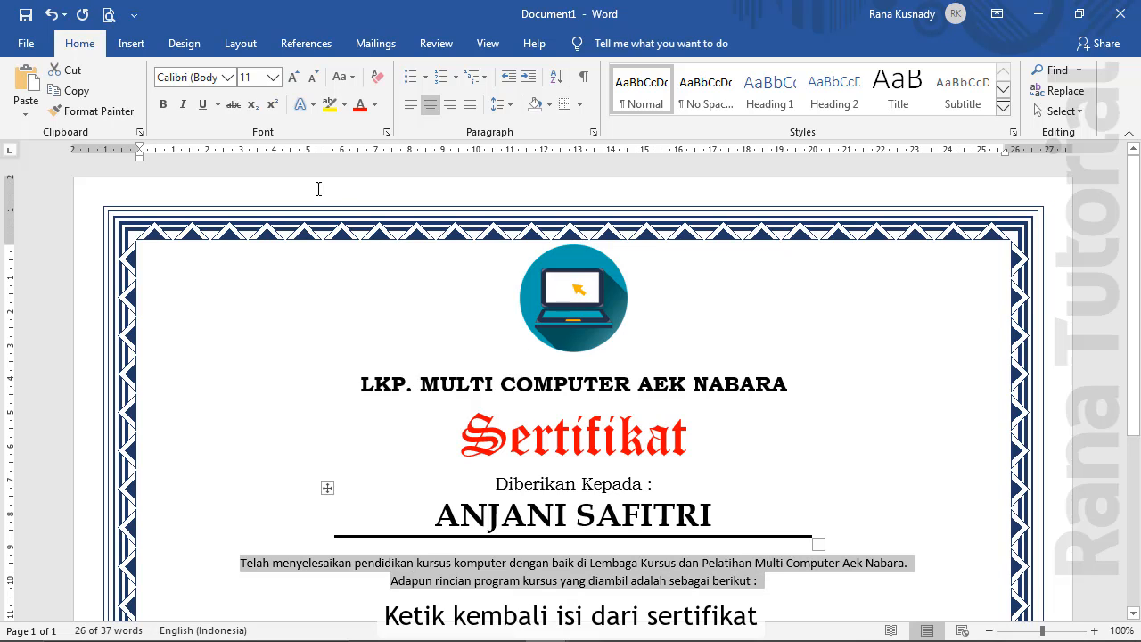
{"action": "left_click", "coordinate": [228, 77]}
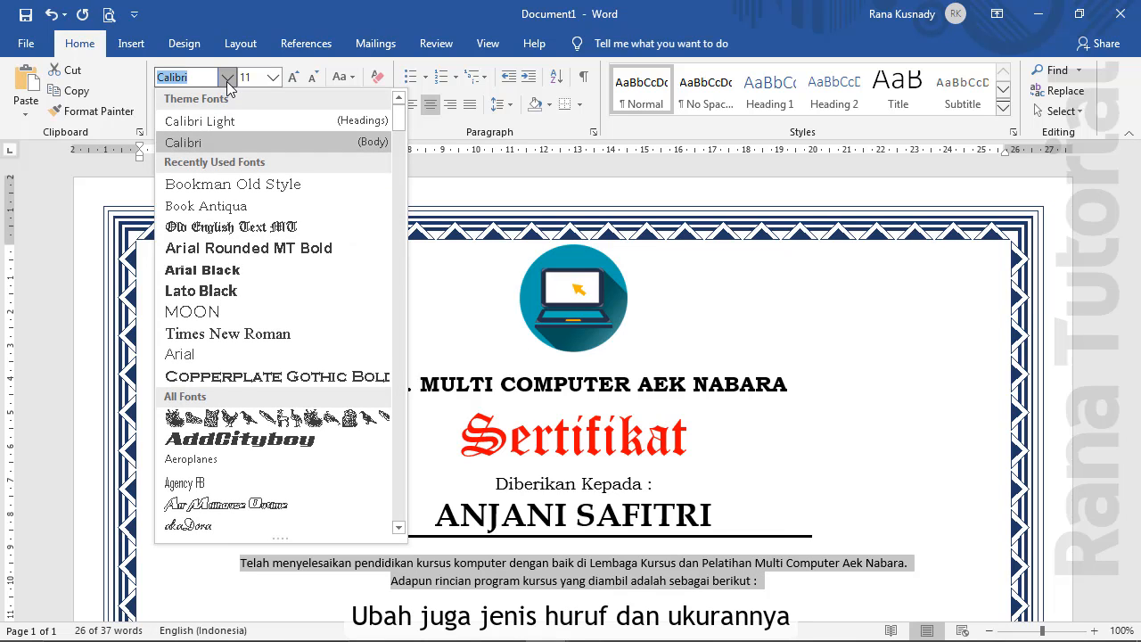
{"action": "left_click", "coordinate": [230, 184]}
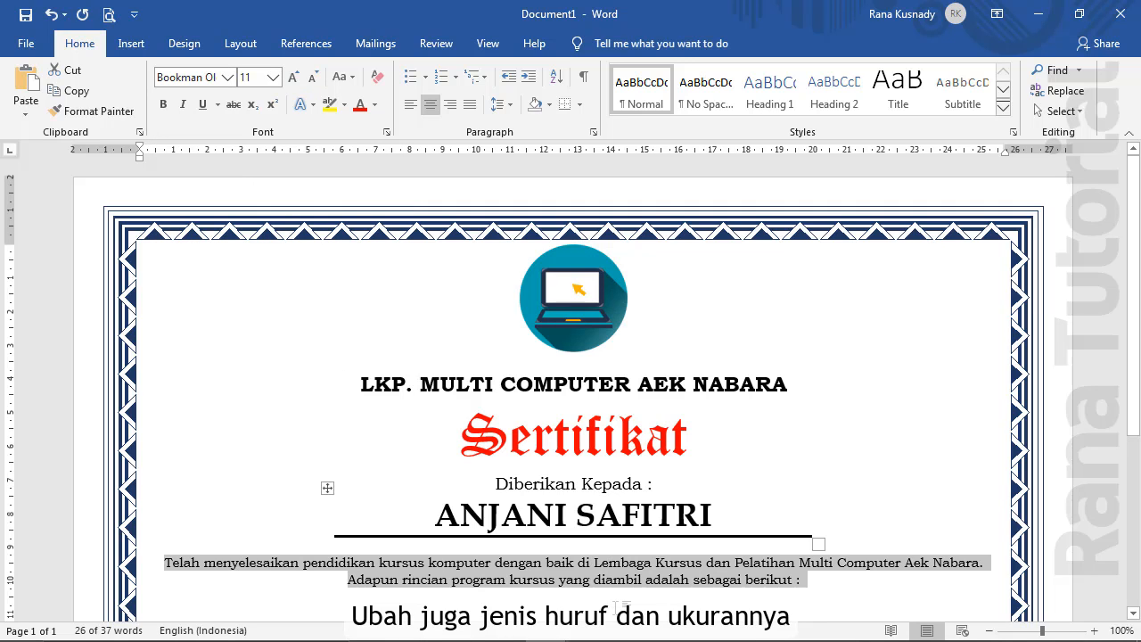
{"action": "left_click", "coordinate": [615, 603]}
{"action": "scroll", "coordinate": [678, 584], "scroll_direction": "down", "scroll_amount": 5}
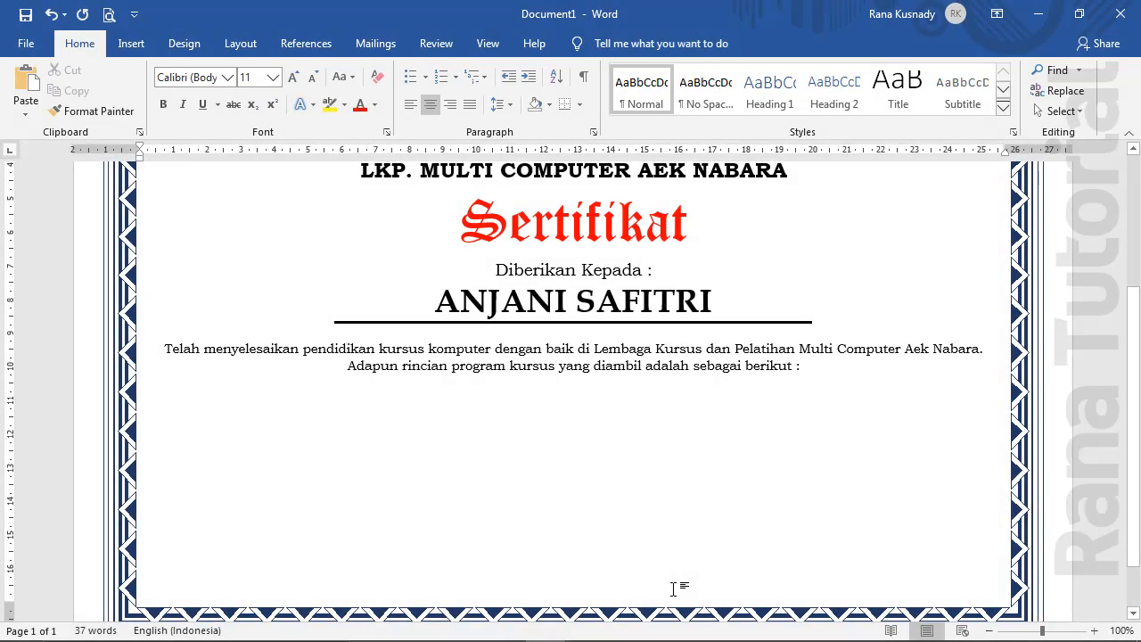
Insert a two-column, one-row table on a new line below the completion paragraph
{"action": "key", "text": "Return"}
{"action": "left_click", "coordinate": [132, 49]}
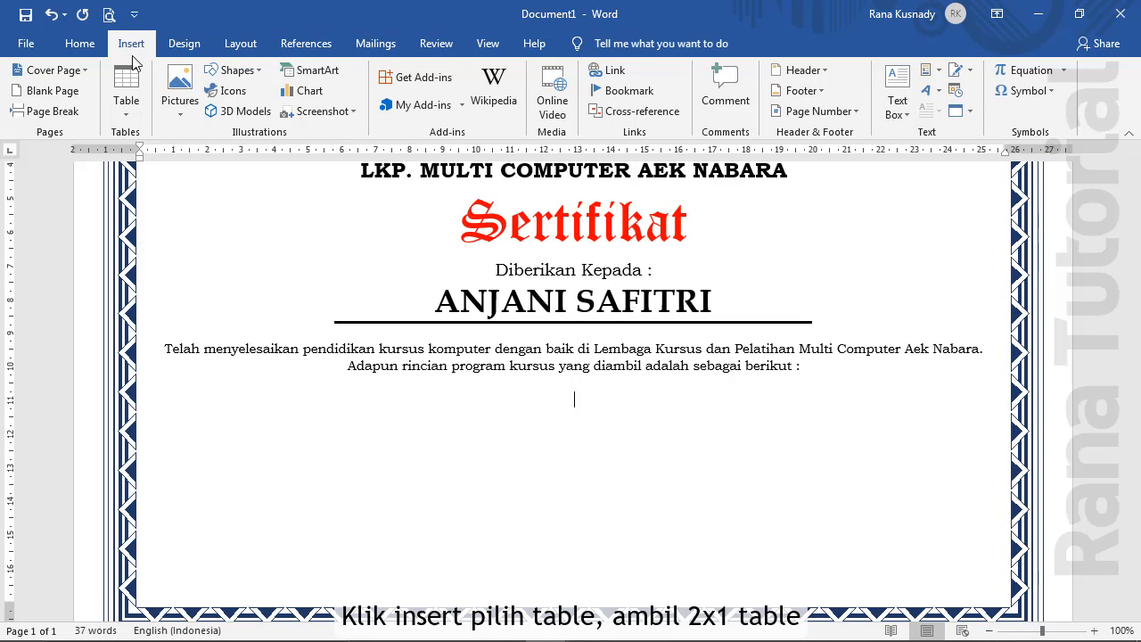
{"action": "left_click", "coordinate": [127, 117]}
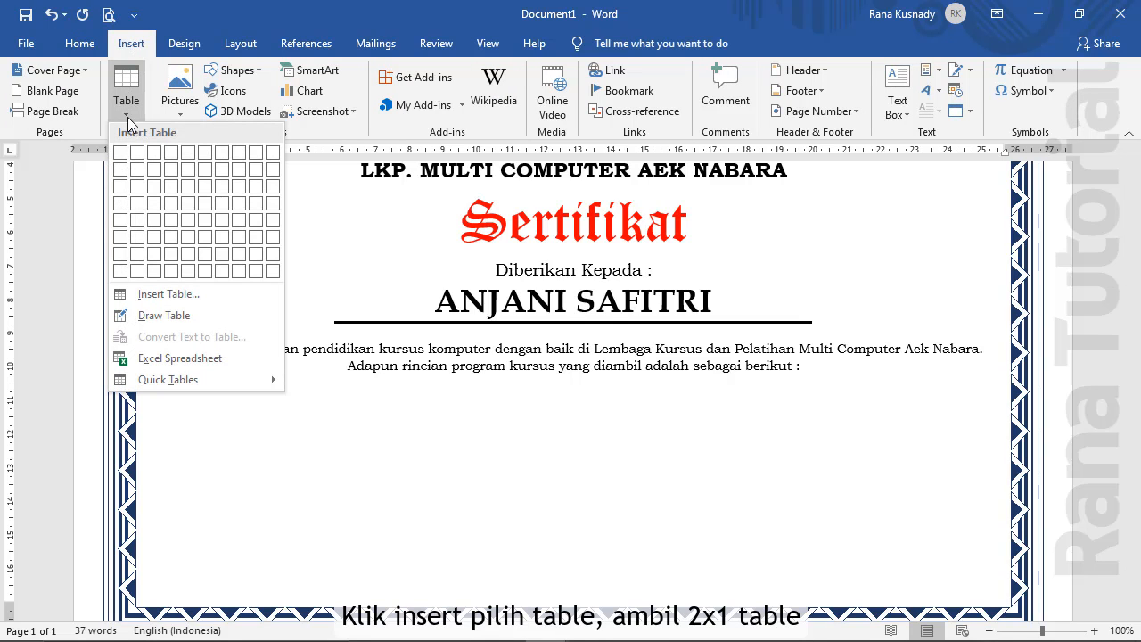
{"action": "left_click", "coordinate": [137, 161]}
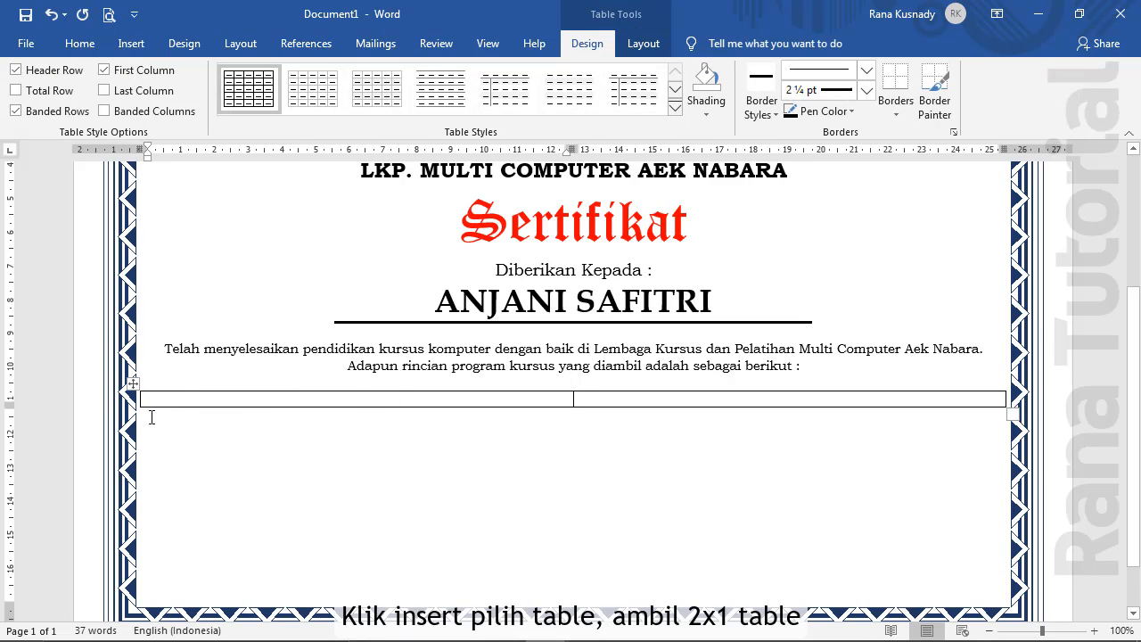
Set the new table's alignment to Center in Table Properties
{"action": "left_click_drag", "start_coordinate": [163, 401], "coordinate": [659, 410]}
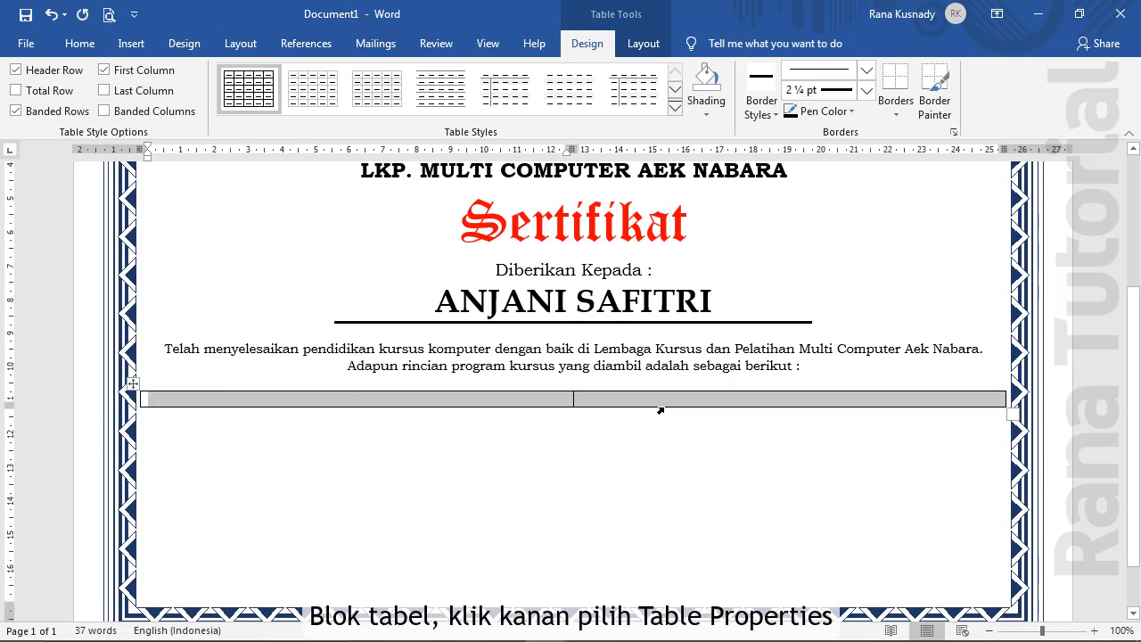
{"action": "right_click", "coordinate": [661, 410]}
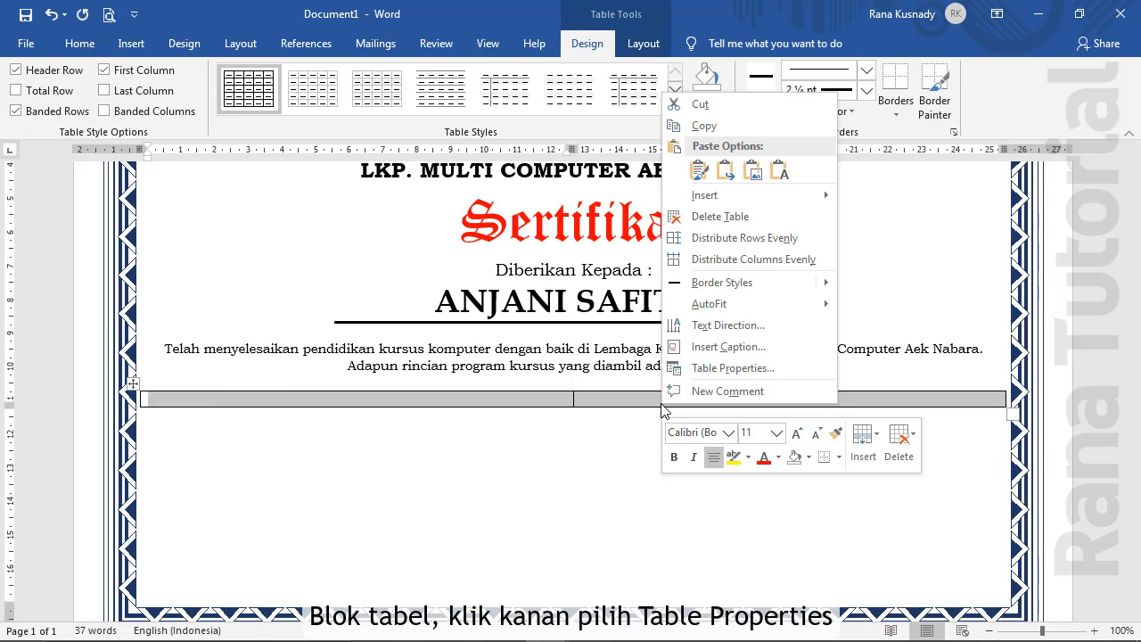
{"action": "left_click", "coordinate": [682, 369]}
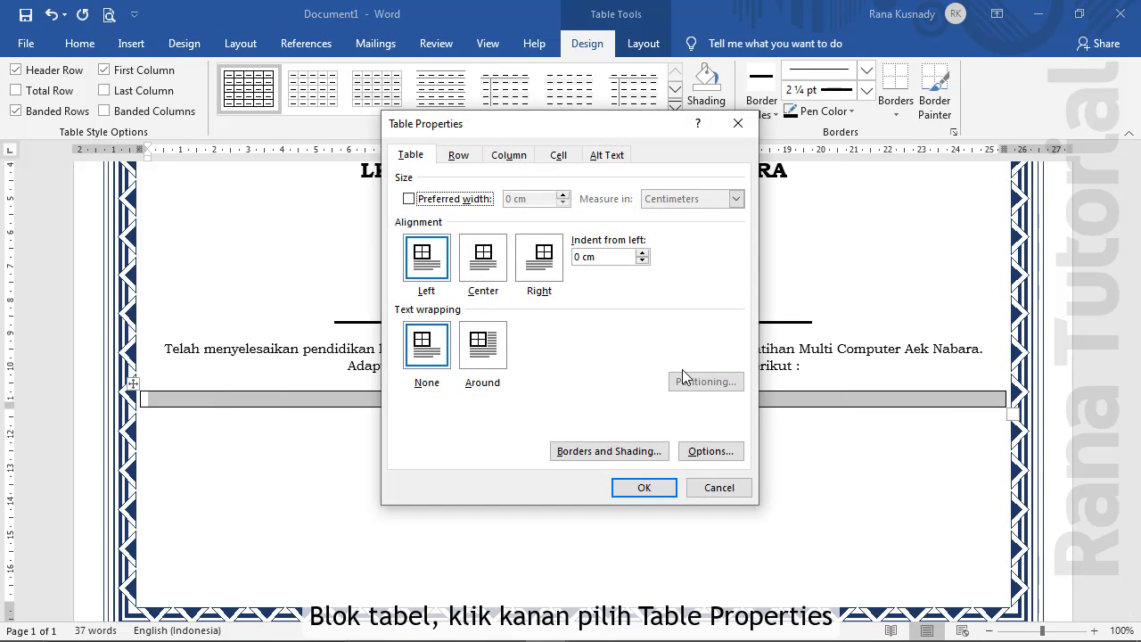
{"action": "left_click", "coordinate": [493, 268]}
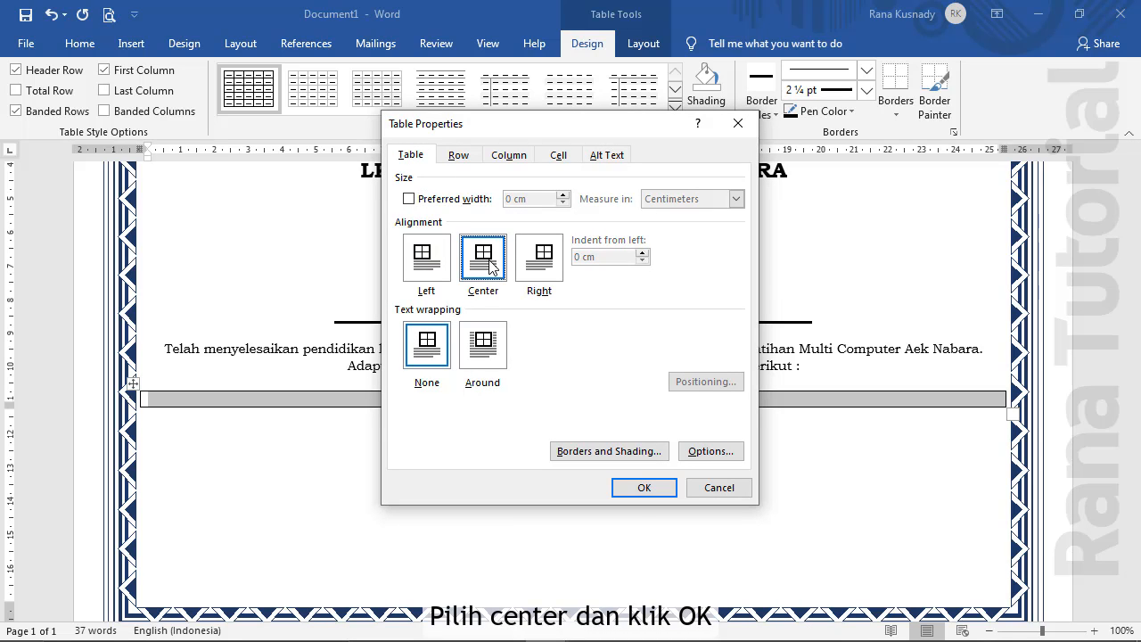
{"action": "left_click", "coordinate": [639, 490]}
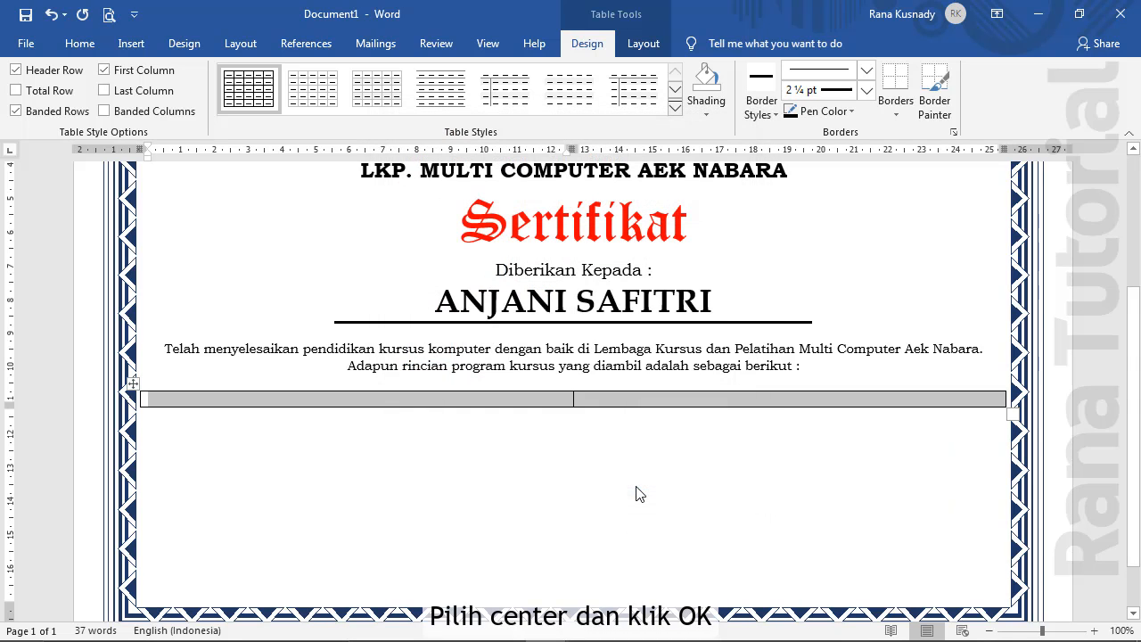
{"action": "left_click", "coordinate": [163, 403]}
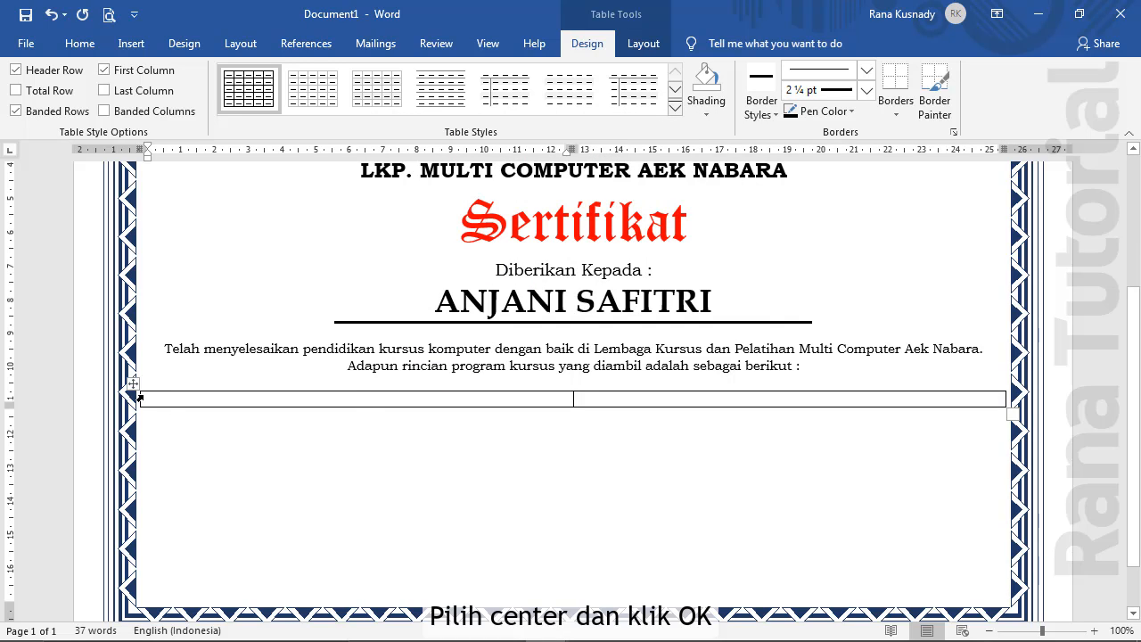
Narrow the table and its first column, then align the cells centre-left
{"action": "left_click_drag", "start_coordinate": [139, 398], "coordinate": [398, 400]}
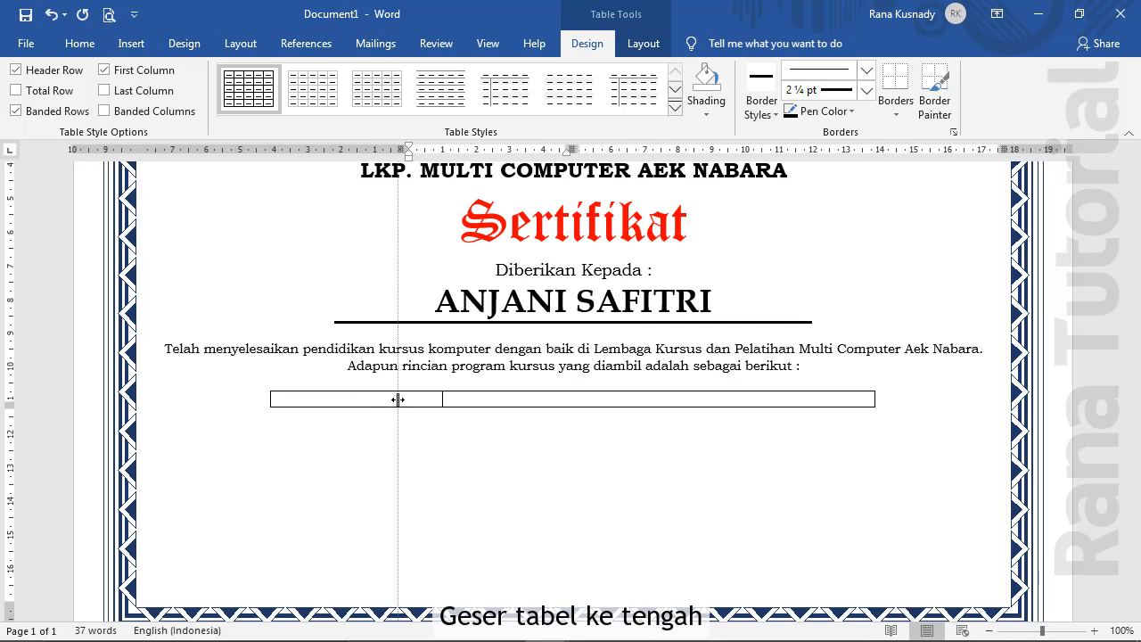
{"action": "left_click_drag", "start_coordinate": [397, 400], "coordinate": [398, 399]}
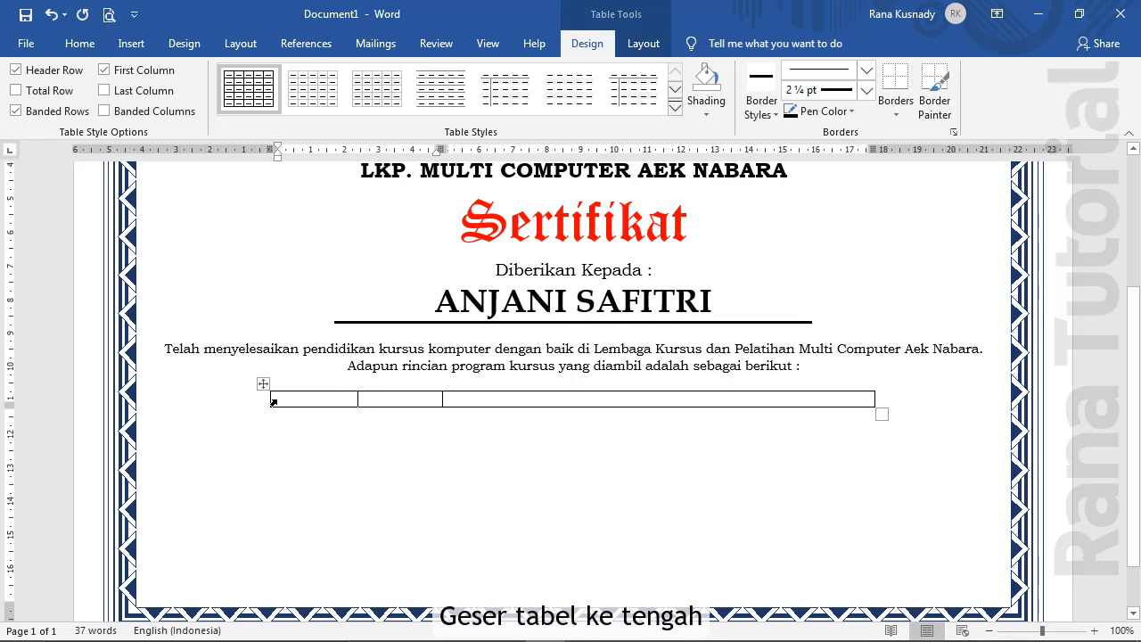
{"action": "left_click_drag", "start_coordinate": [288, 399], "coordinate": [461, 399]}
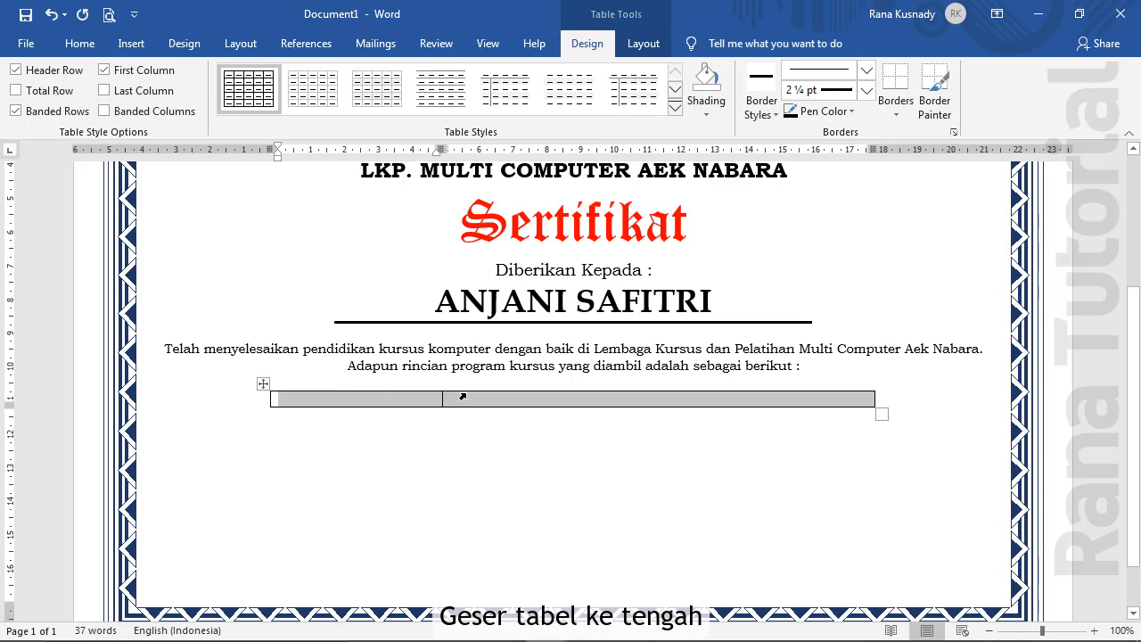
{"action": "left_click", "coordinate": [640, 44]}
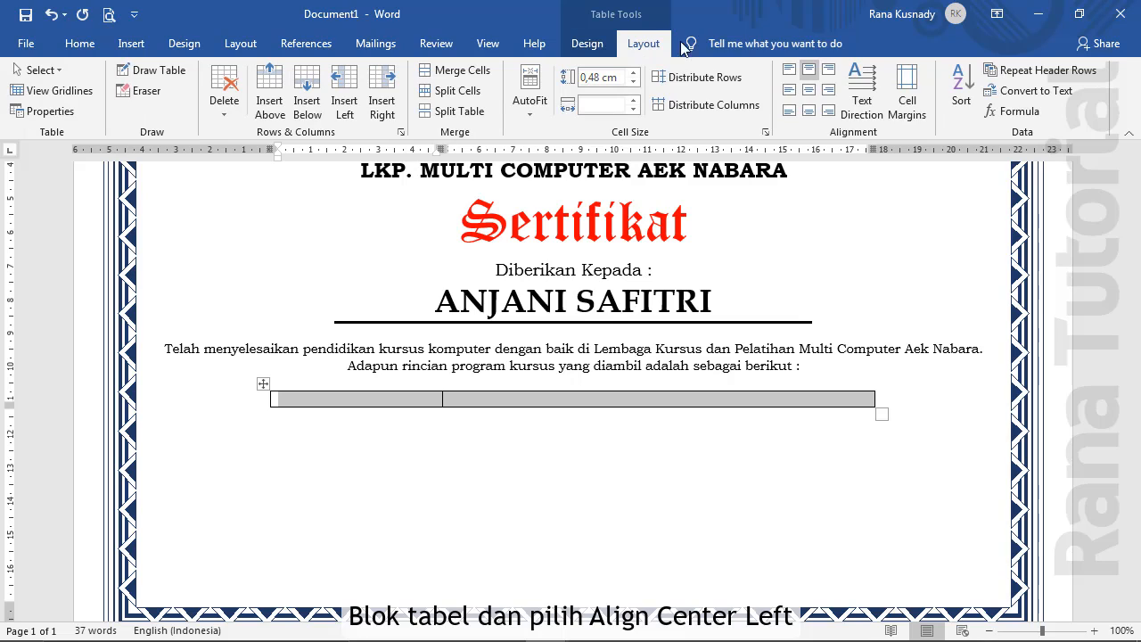
{"action": "left_click", "coordinate": [789, 89]}
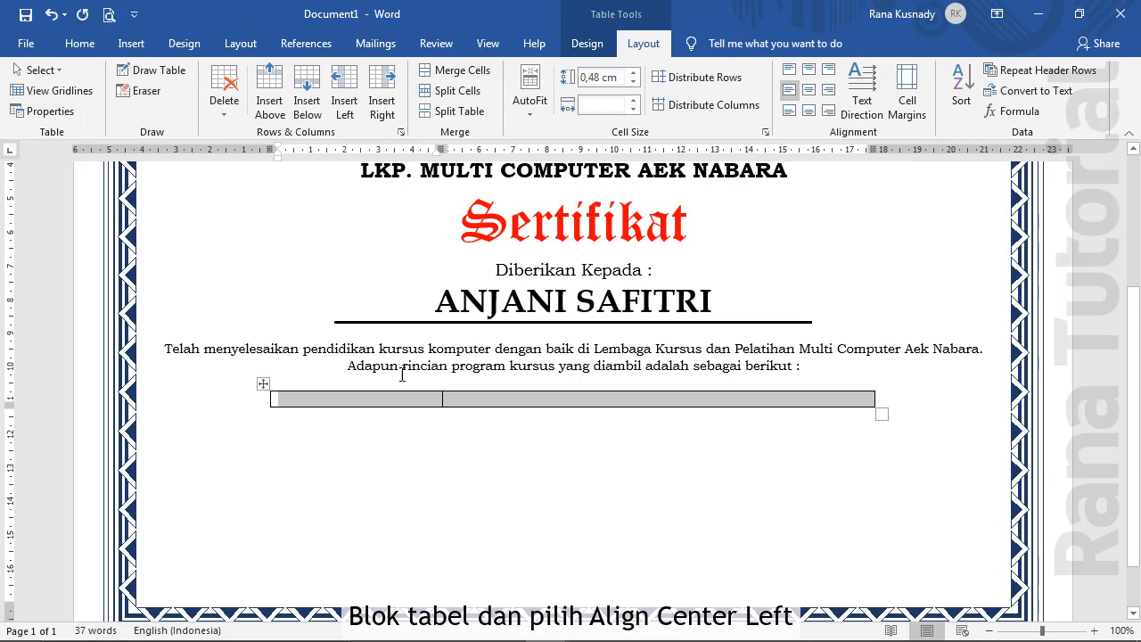
{"action": "left_click", "coordinate": [343, 409]}
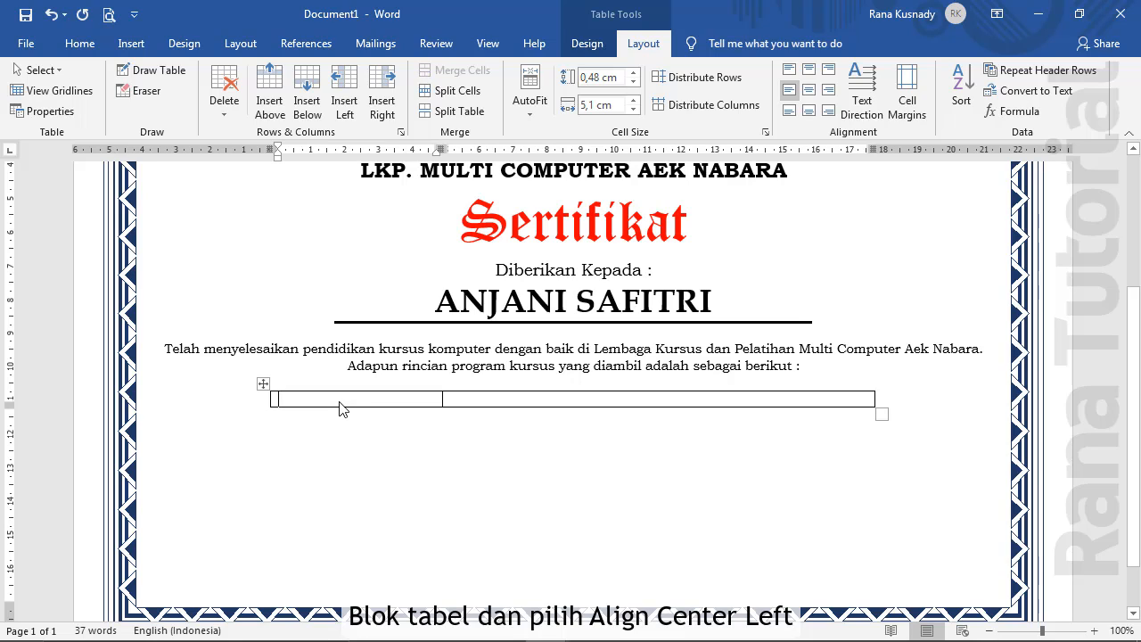
Enter rows Program Kursus: Microsoft Office, Instruktur with the instructor's name, and Durasi Kursus
{"action": "type", "text": "Pro"}
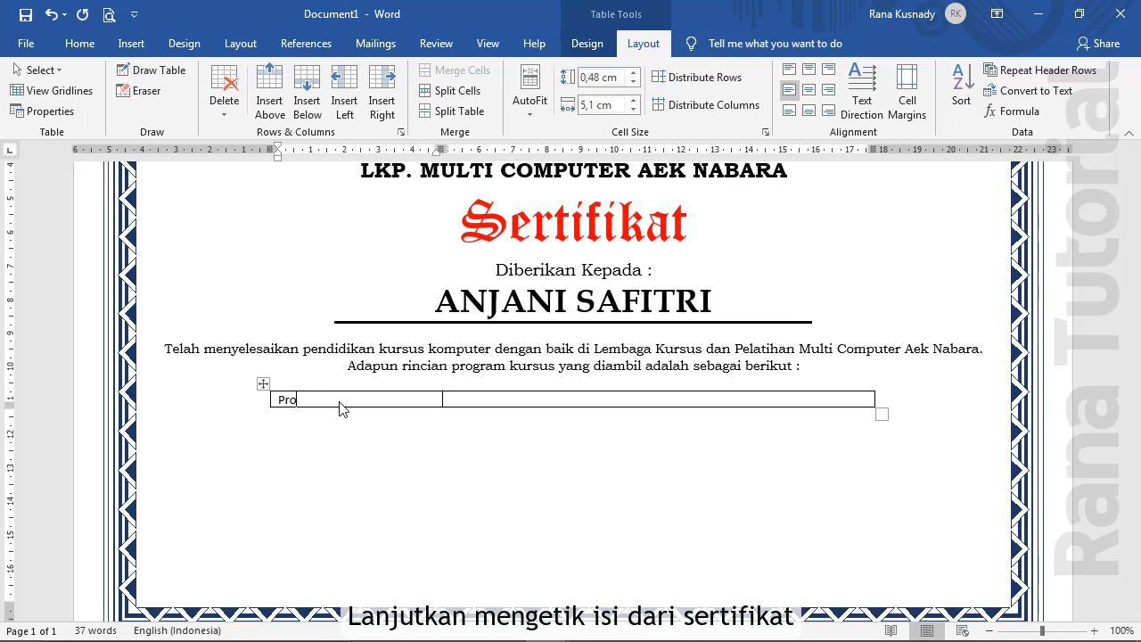
{"action": "type", "text": "gram Kursus"}
{"action": "key", "text": "Tab"}
{"action": "type", "text": ":"}
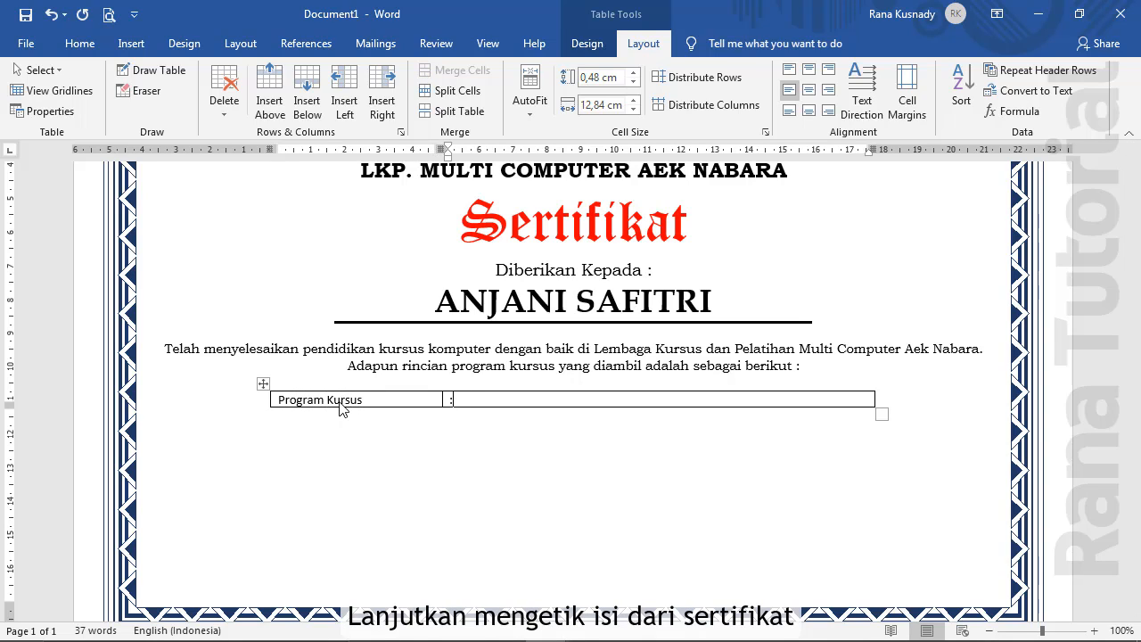
{"action": "type", "text": " Microsoft Office (Word, E"}
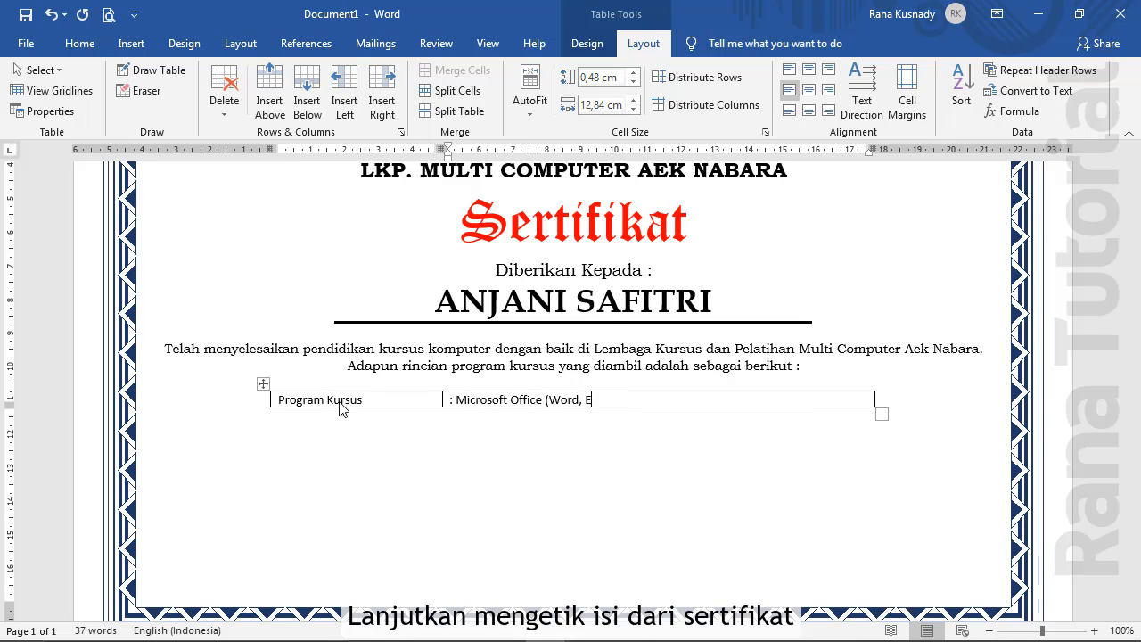
{"action": "type", "text": "xcel, PowerPoint, dan Access"}
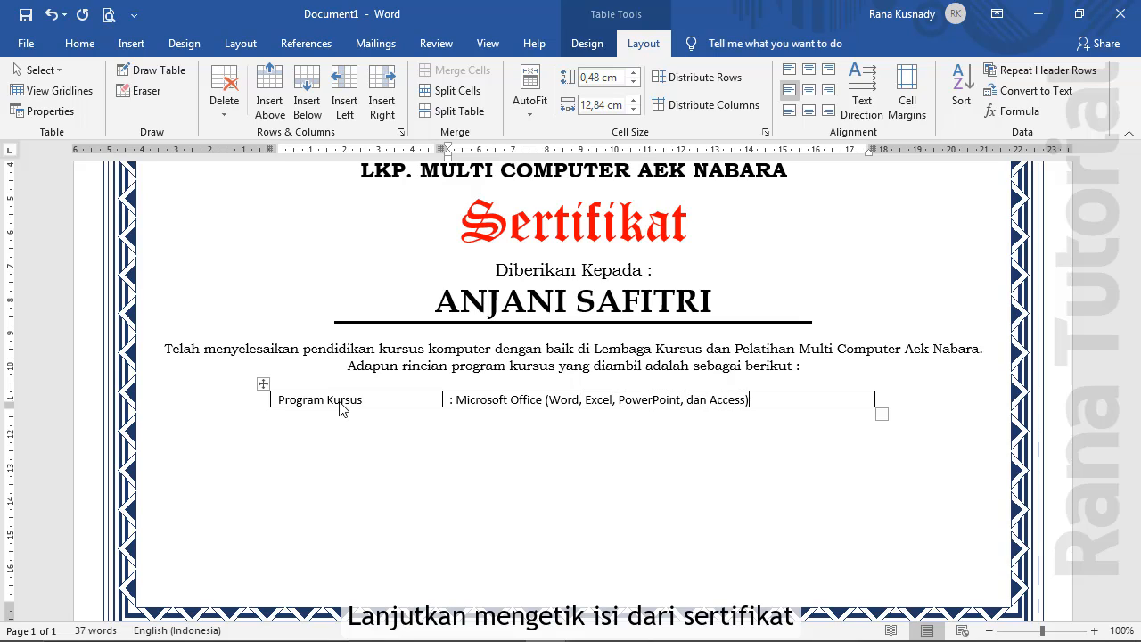
{"action": "key", "text": "Tab"}
{"action": "type", "text": "Instruktu"}
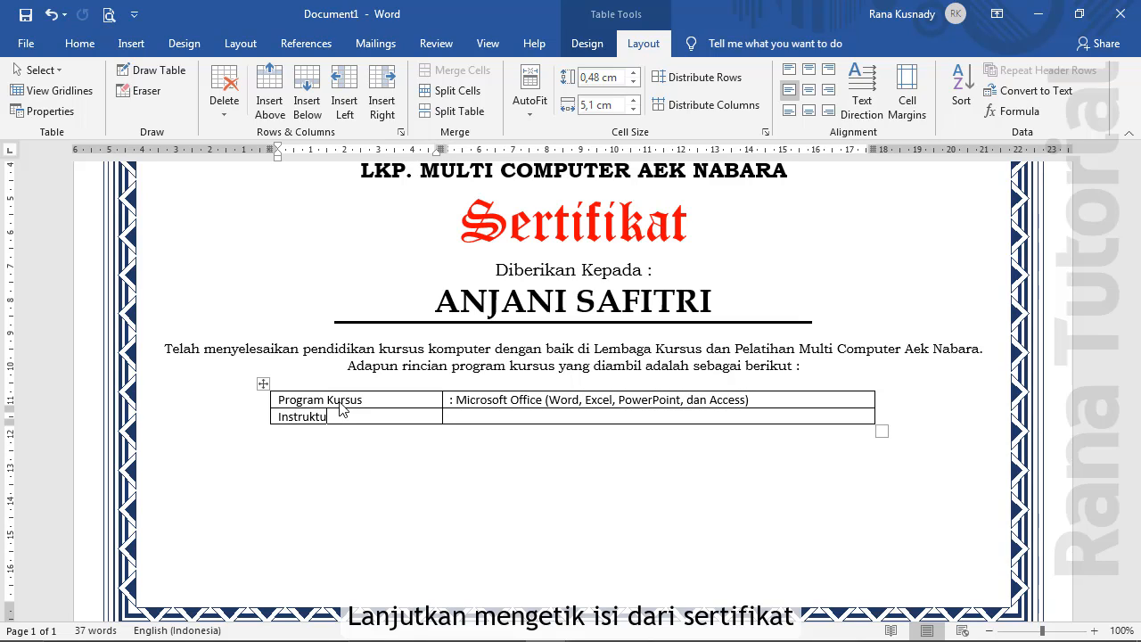
{"action": "type", "text": "r"}
{"action": "key", "text": "Tab"}
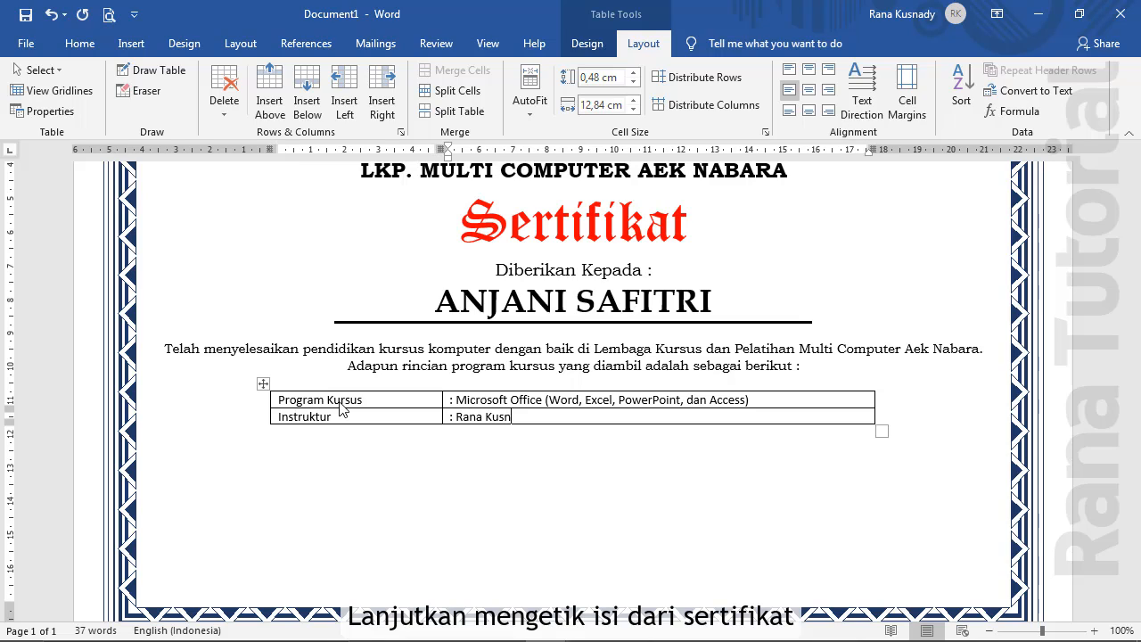
{"action": "key", "text": "Tab"}
{"action": "type", "text": "Du"}
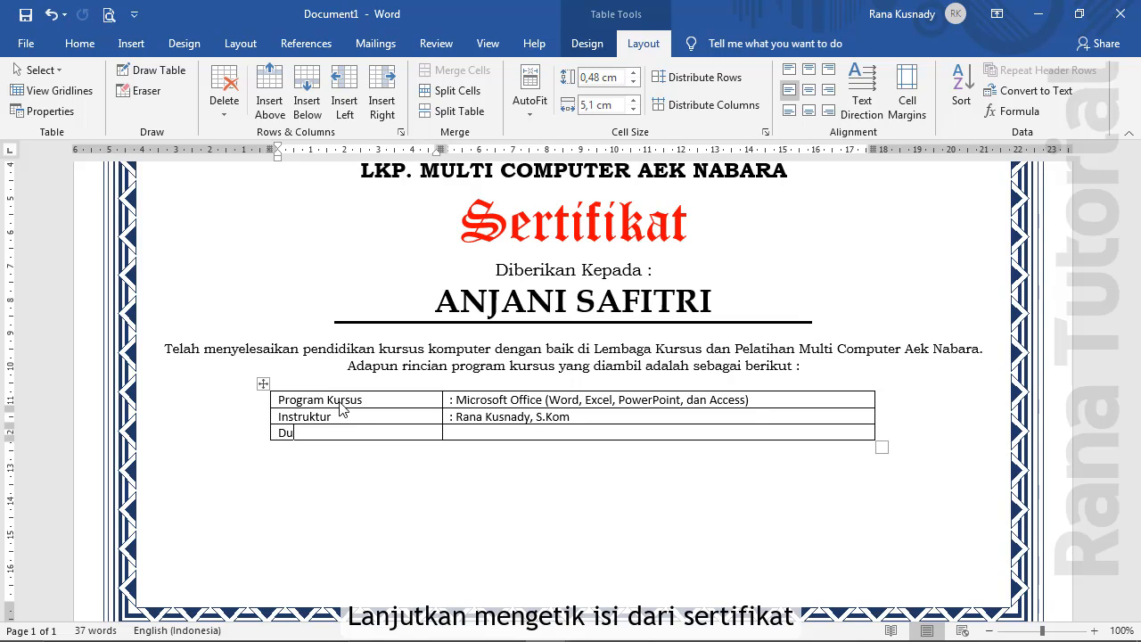
{"action": "type", "text": "rasi Kursus"}
{"action": "key", "text": "Tab"}
{"action": "type", "text": ":"}
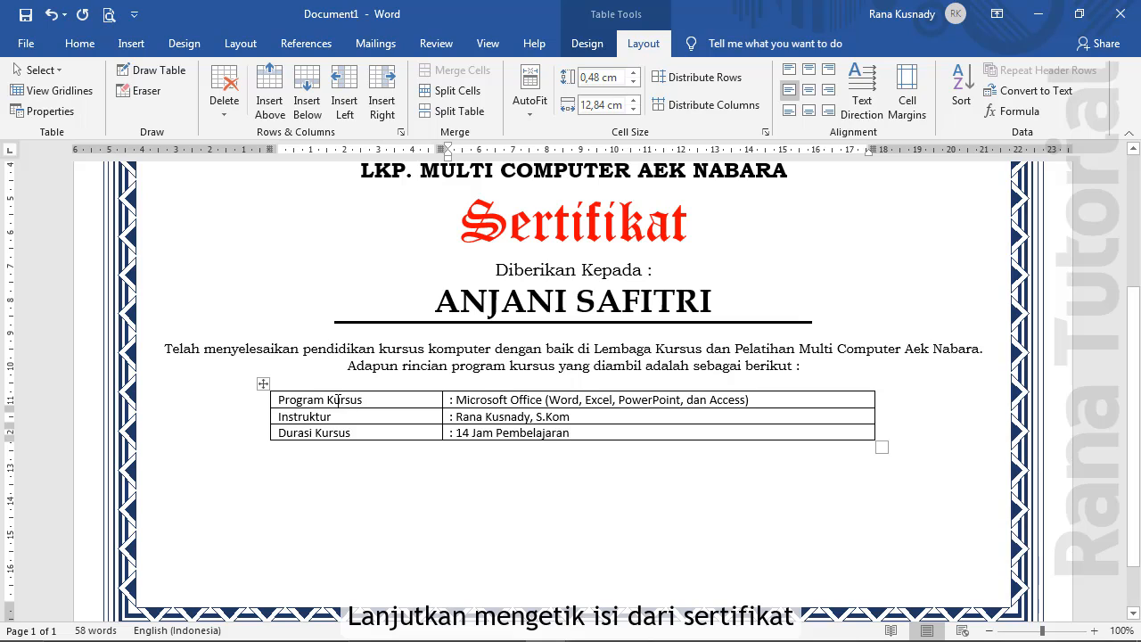
Set the course-details table text to Bookman Old Style
{"action": "left_click_drag", "start_coordinate": [274, 403], "coordinate": [599, 433]}
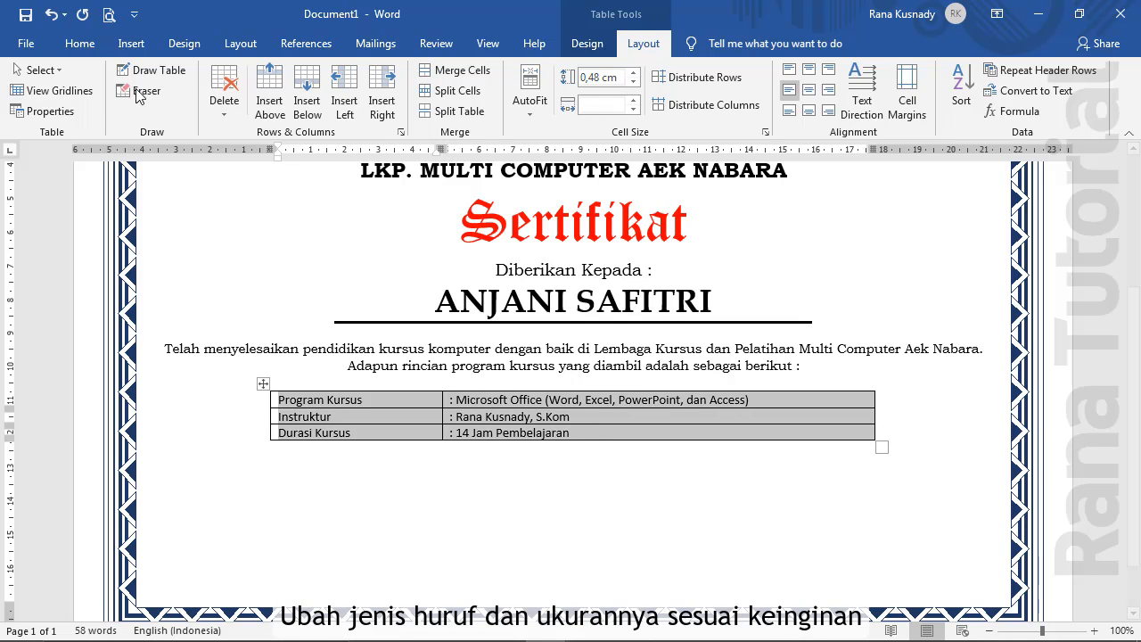
{"action": "left_click", "coordinate": [90, 44]}
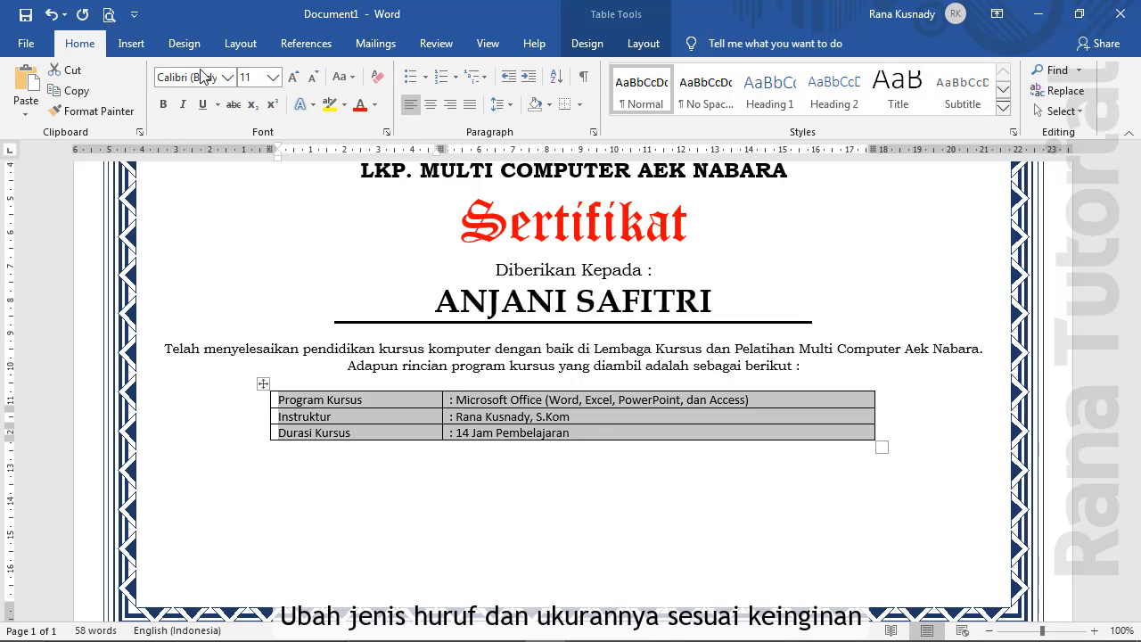
{"action": "left_click", "coordinate": [229, 79]}
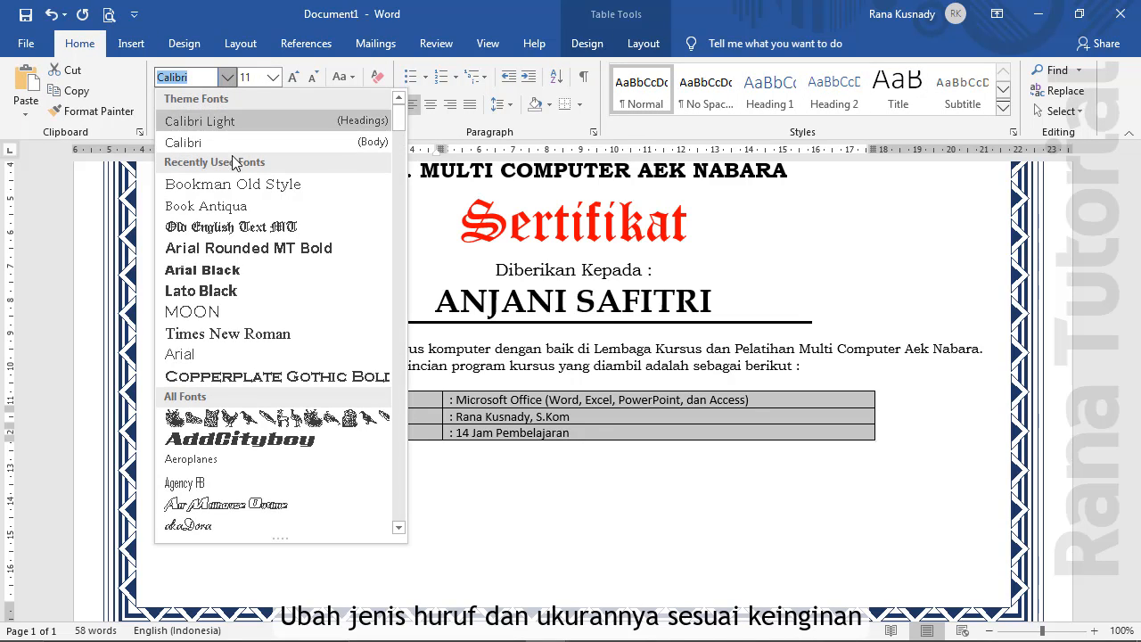
{"action": "left_click", "coordinate": [236, 184]}
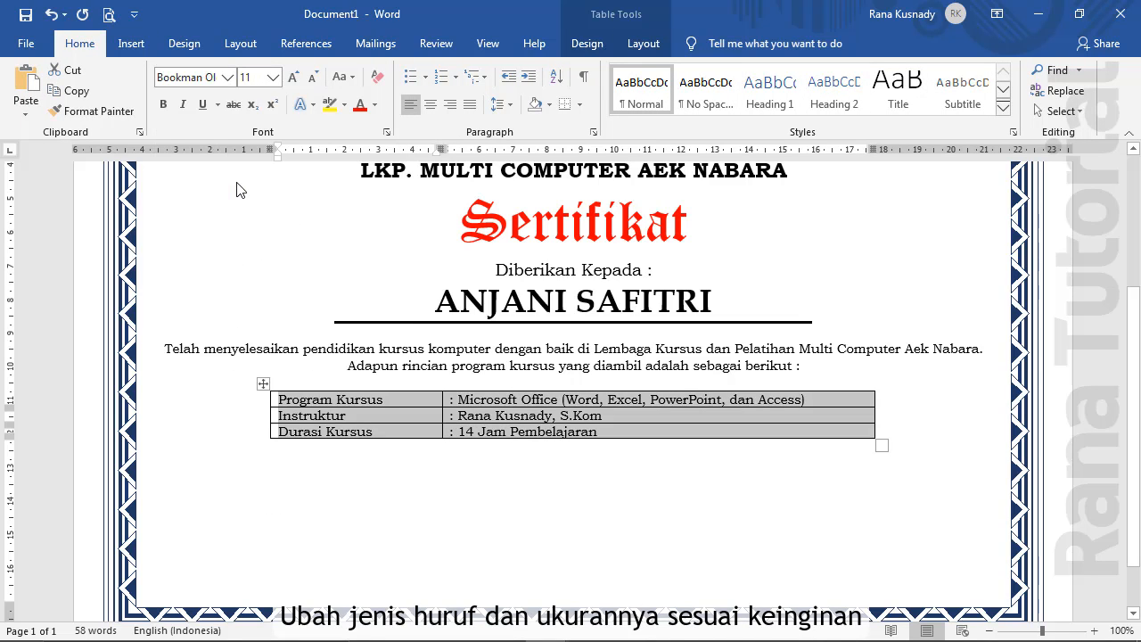
{"action": "left_click", "coordinate": [404, 398]}
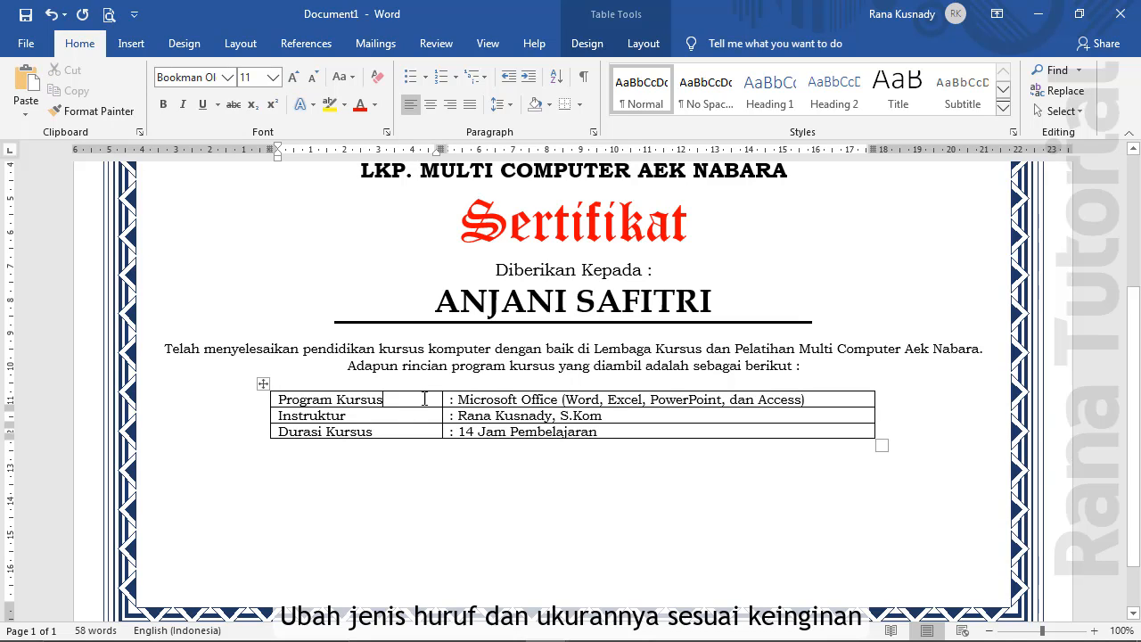
Narrow the Program Kursus label column and the table's overall width from the right edge
{"action": "left_click_drag", "start_coordinate": [440, 400], "coordinate": [389, 403]}
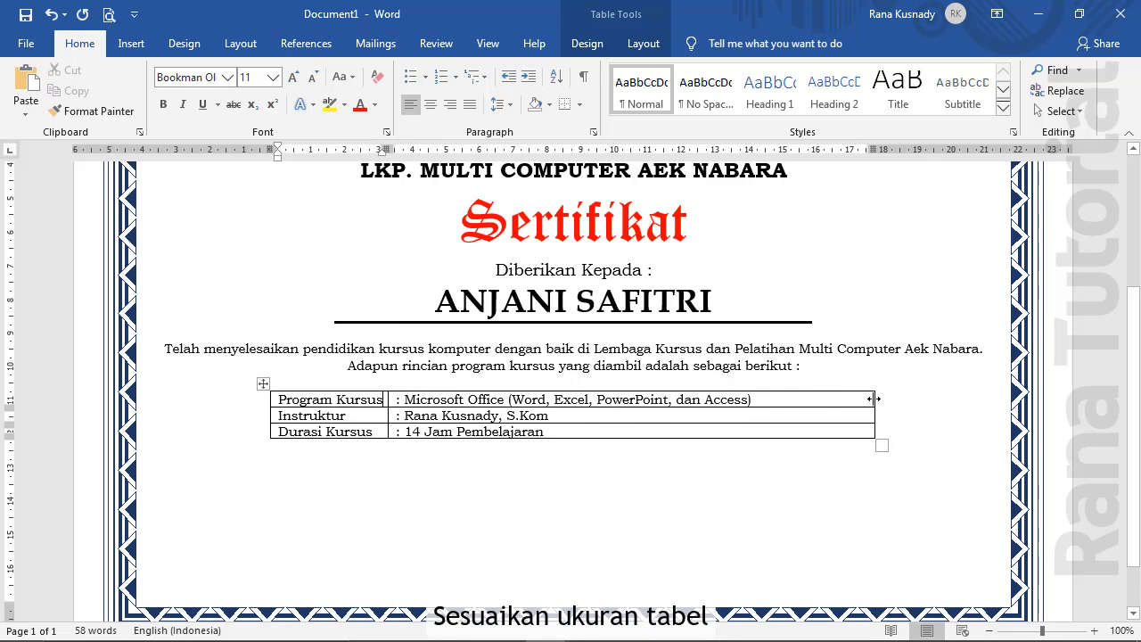
{"action": "left_click_drag", "start_coordinate": [876, 399], "coordinate": [768, 407]}
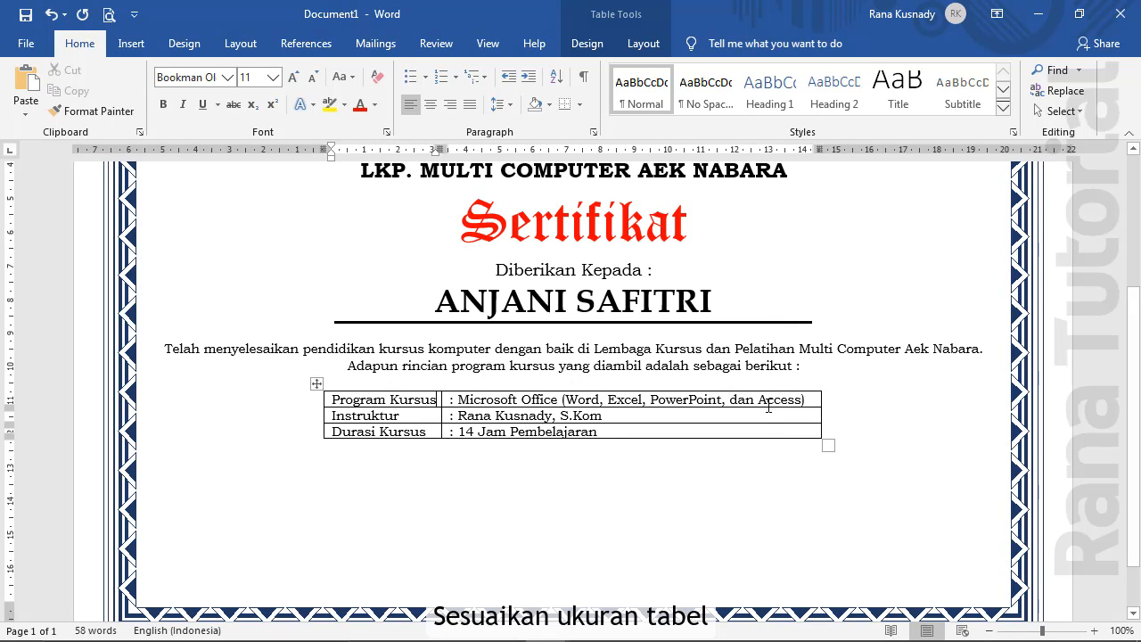
{"action": "left_click", "coordinate": [316, 384]}
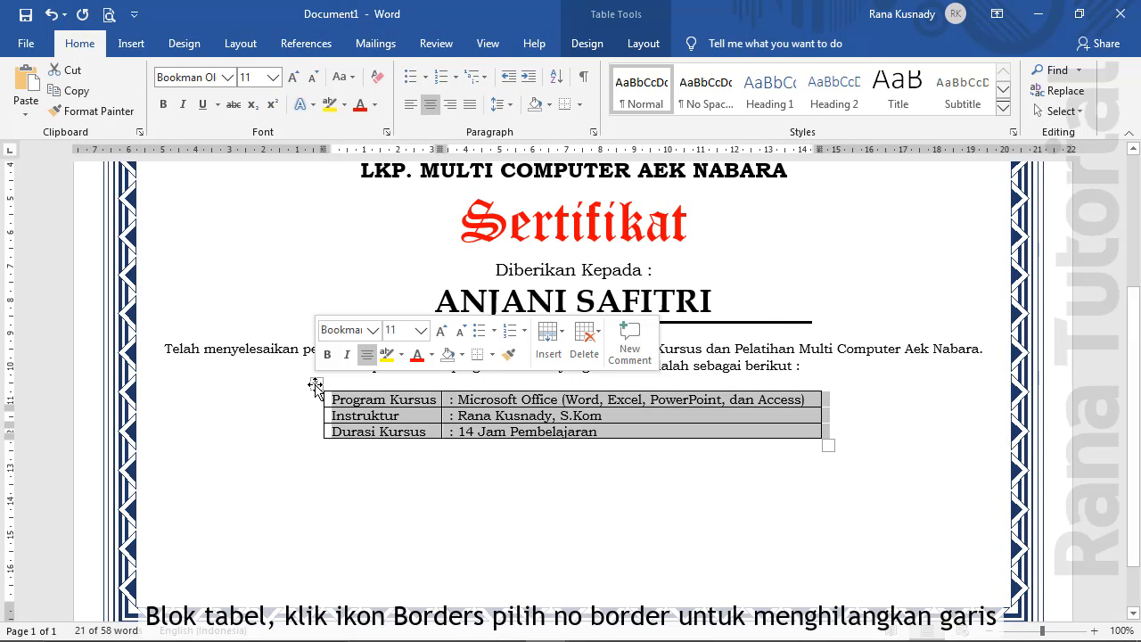
Apply No Border to the course-details table
{"action": "left_click", "coordinate": [581, 105]}
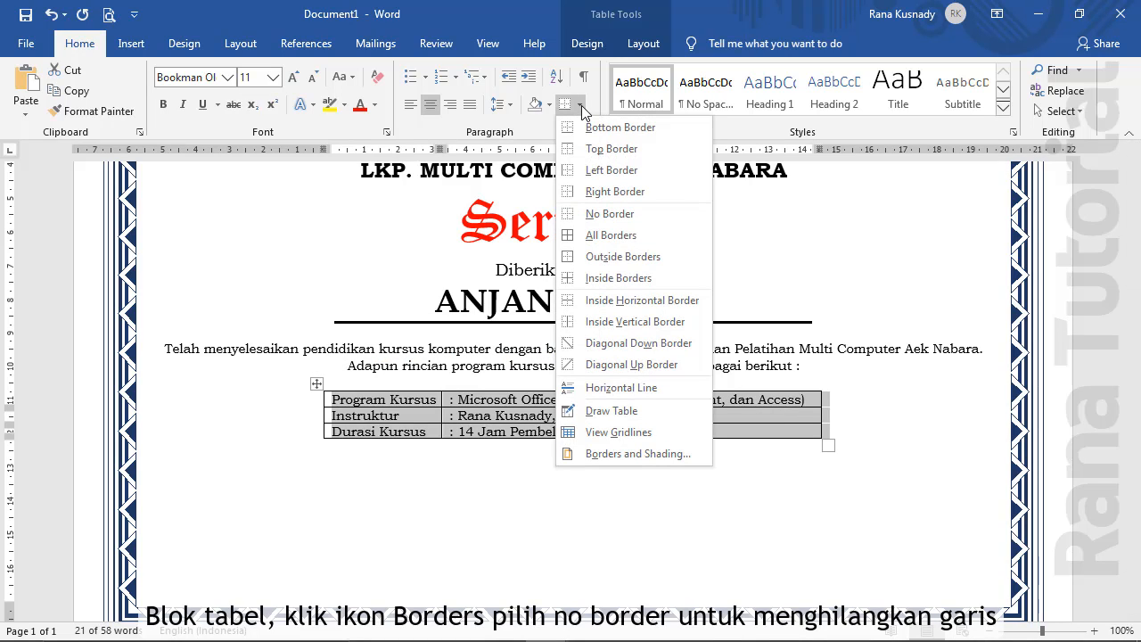
{"action": "left_click", "coordinate": [593, 216]}
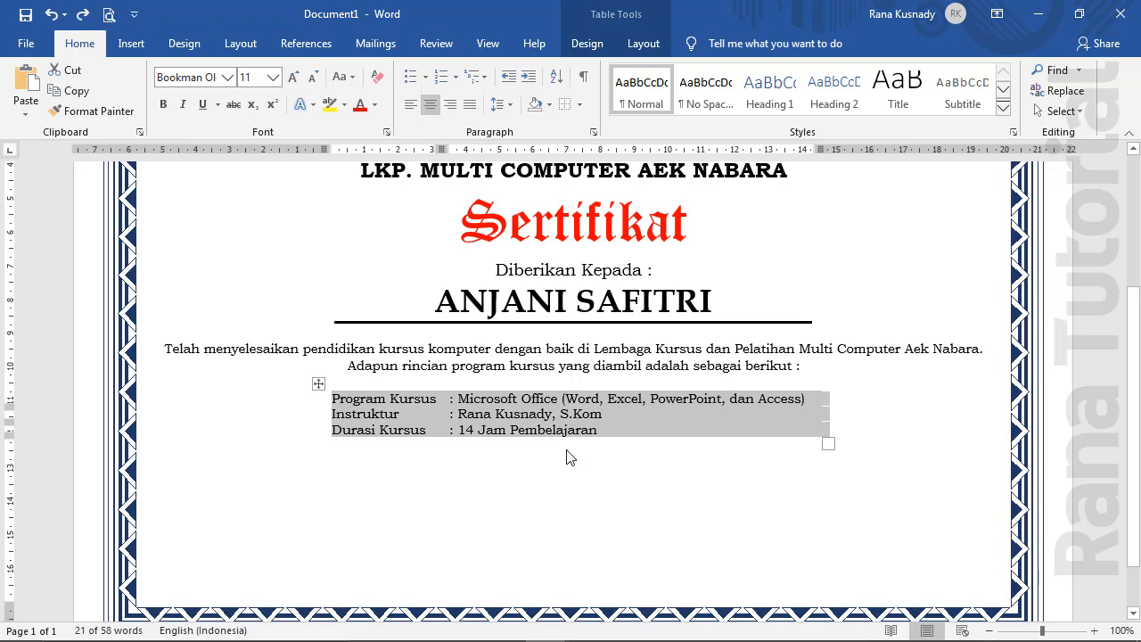
{"action": "left_click", "coordinate": [570, 458]}
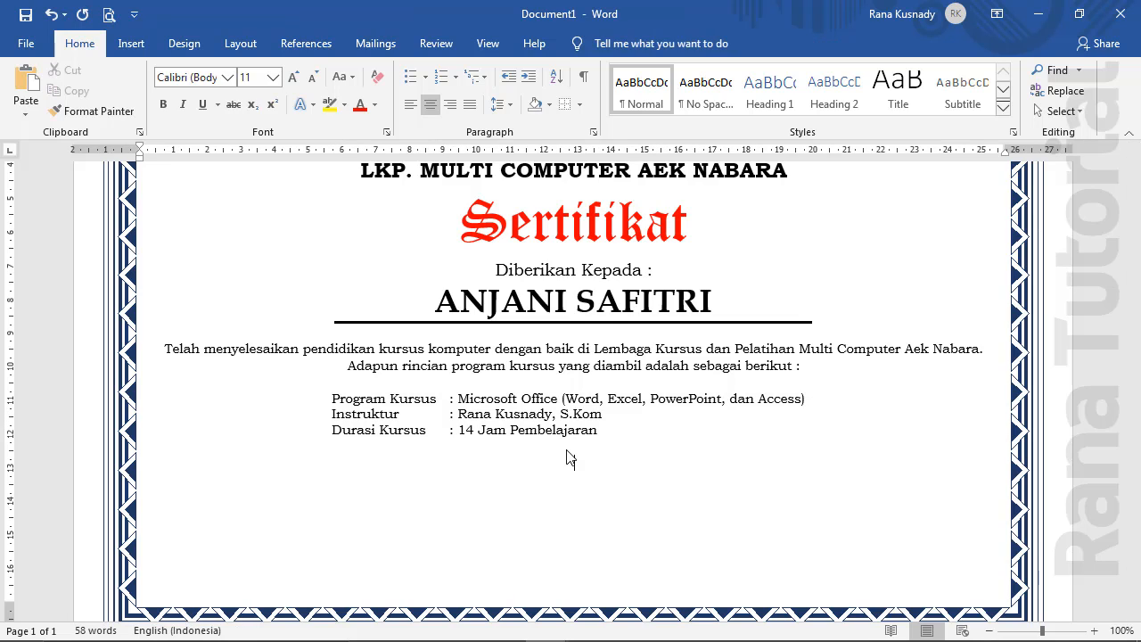
Insert an empty 2x1 table below the course details for the signature section
{"action": "left_click", "coordinate": [131, 44]}
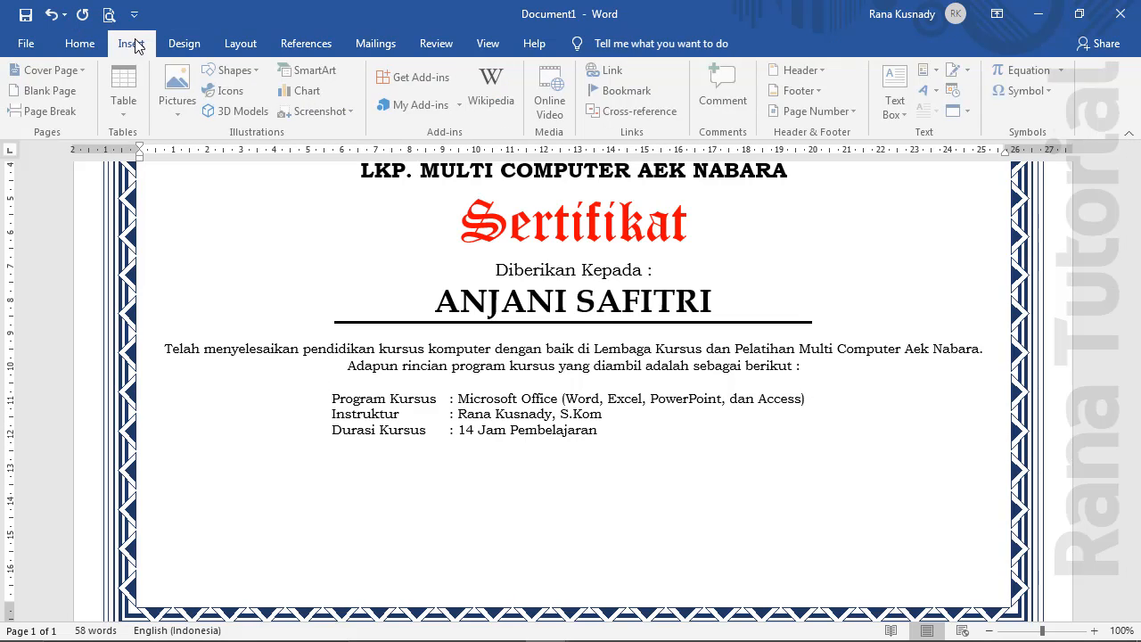
{"action": "left_click", "coordinate": [128, 114]}
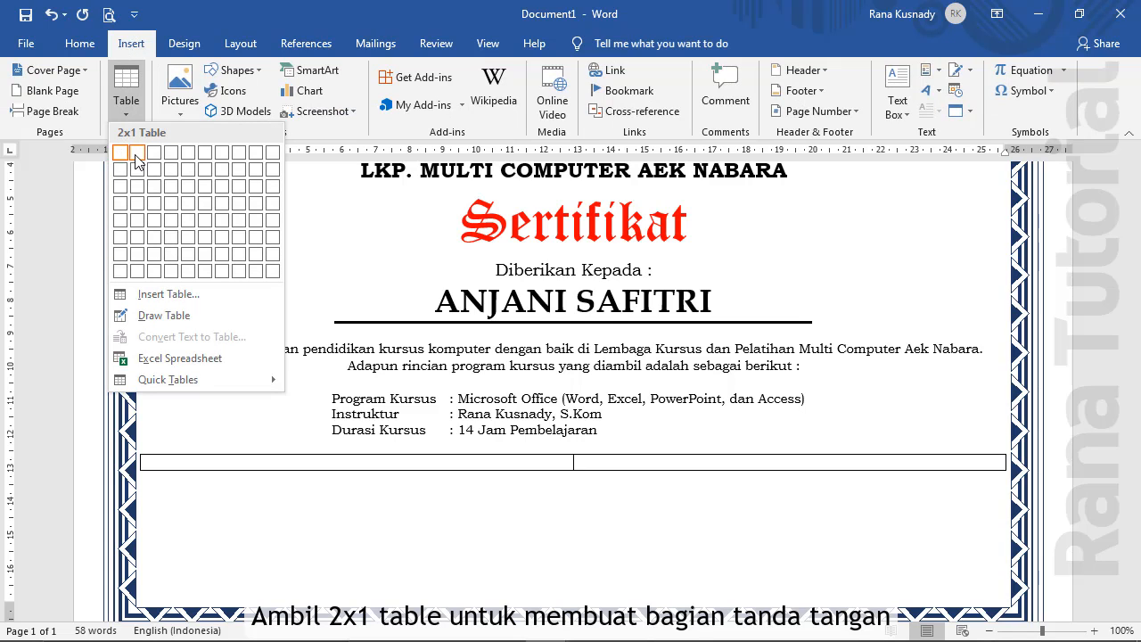
{"action": "left_click", "coordinate": [136, 158]}
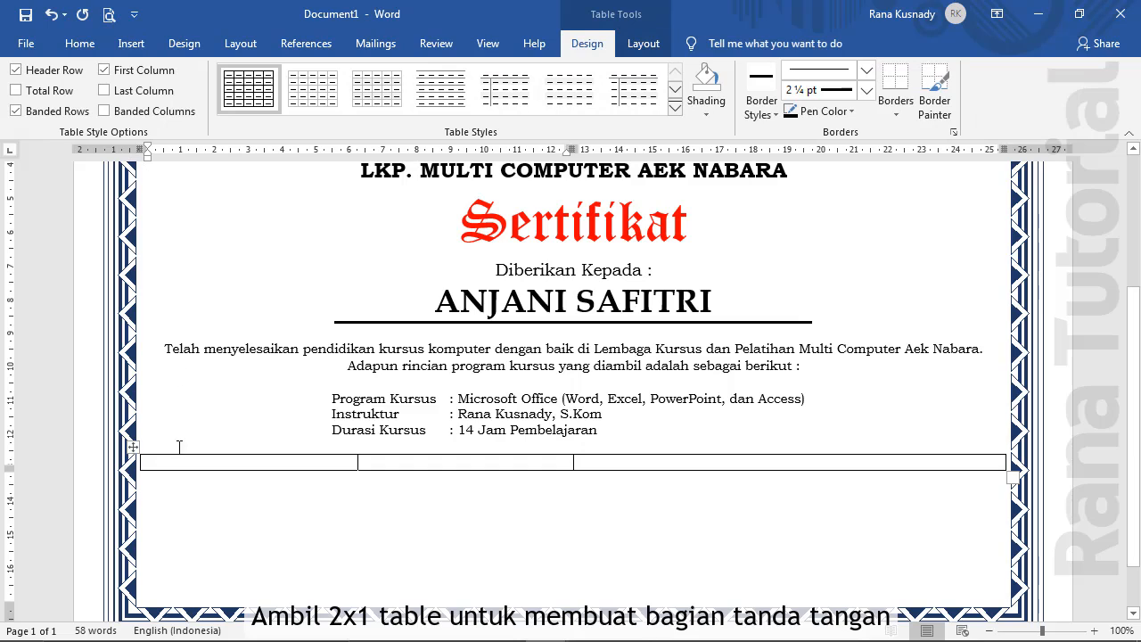
{"action": "left_click_drag", "start_coordinate": [146, 464], "coordinate": [615, 467]}
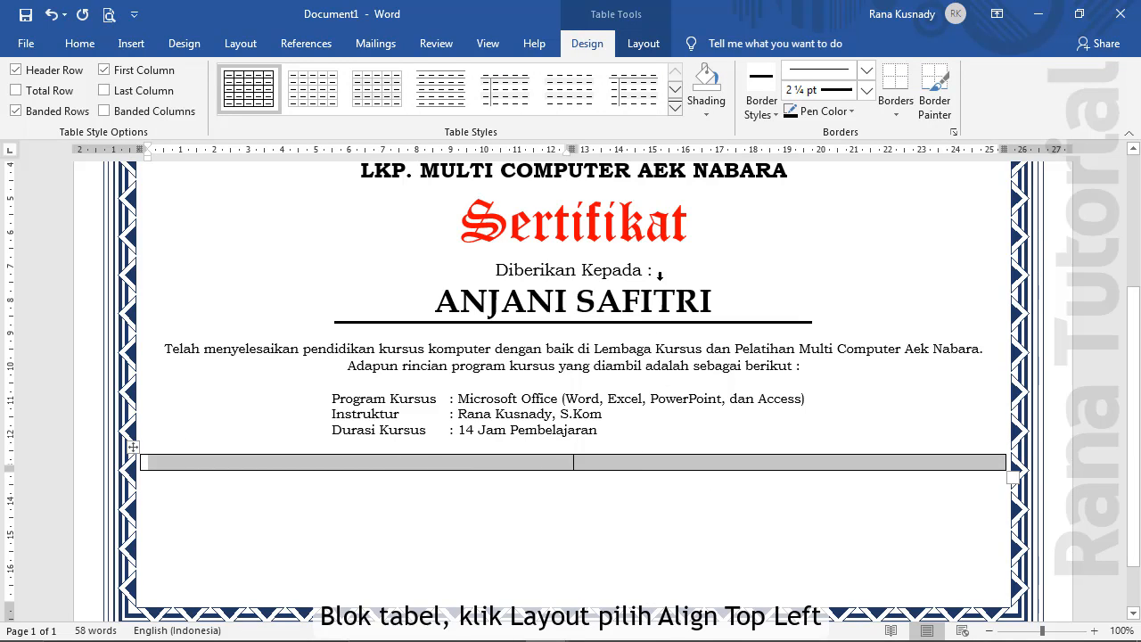
{"action": "left_click", "coordinate": [655, 46]}
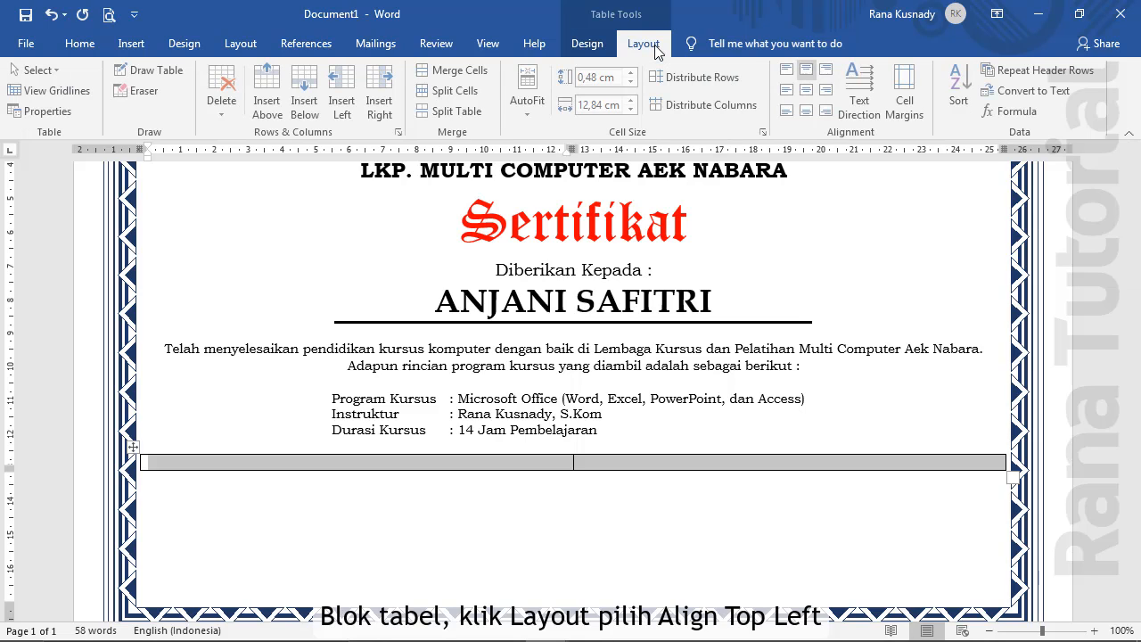
Align the cells top-left and drag the column divider right to narrow the signature column
{"action": "left_click", "coordinate": [788, 77]}
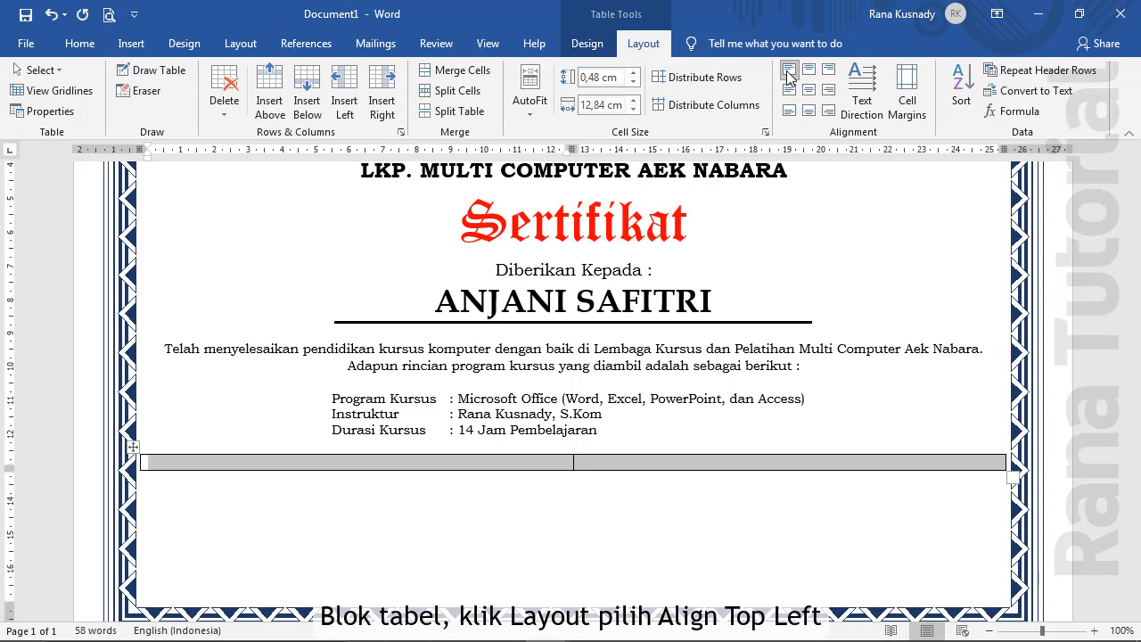
{"action": "left_click", "coordinate": [627, 468]}
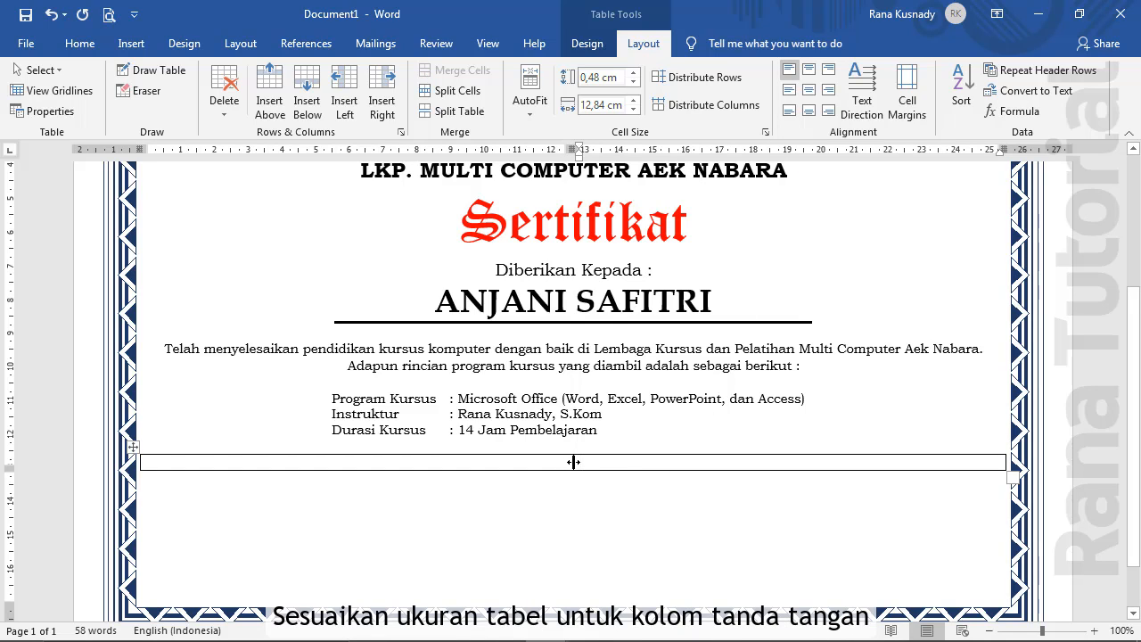
{"action": "left_click_drag", "start_coordinate": [573, 463], "coordinate": [783, 462]}
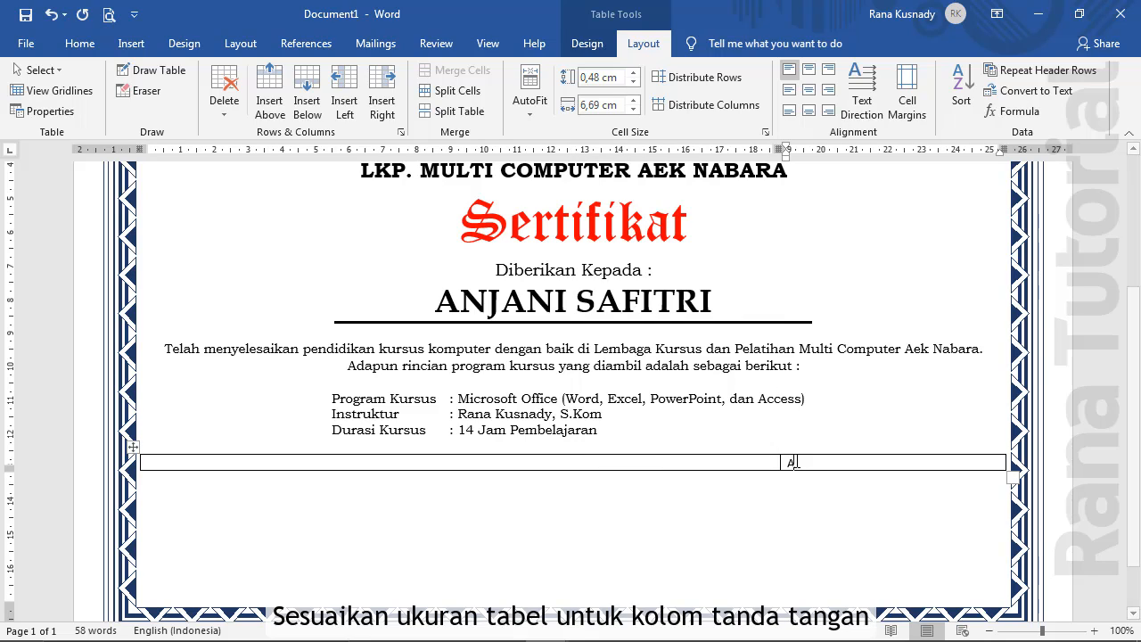
Type 'Aek Nabara, 10 Juni 2020', 'Pimpinan Lembaga' and the signatory's name in the right cell
{"action": "type", "text": "Aek Nabara, 10 Juni 2020"}
{"action": "key", "text": "Return"}
{"action": "type", "text": "Pi"}
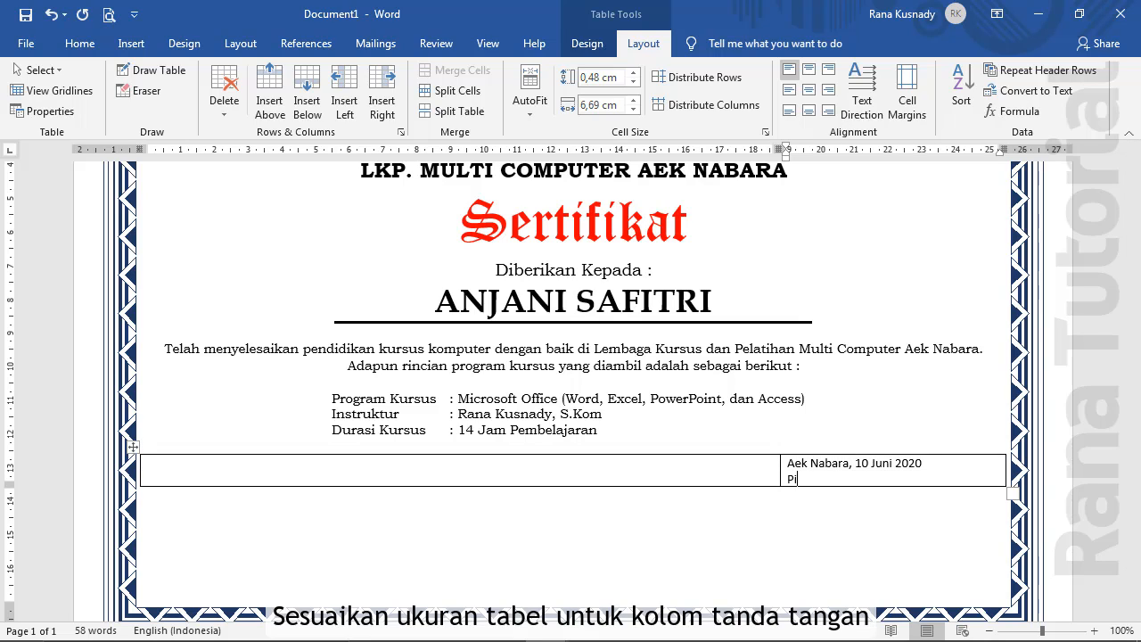
{"action": "type", "text": "mpinan Lembaga"}
{"action": "key", "text": "Return"}
{"action": "key", "text": "Return"}
{"action": "key", "text": "Return"}
{"action": "key", "text": "Return"}
{"action": "key", "text": "Return"}
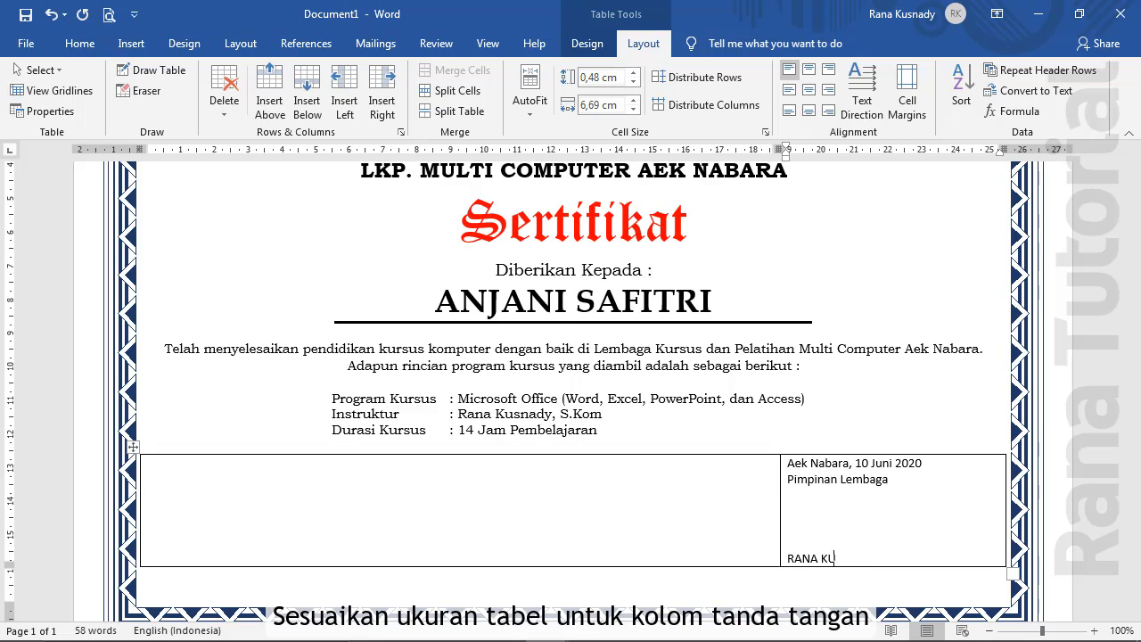
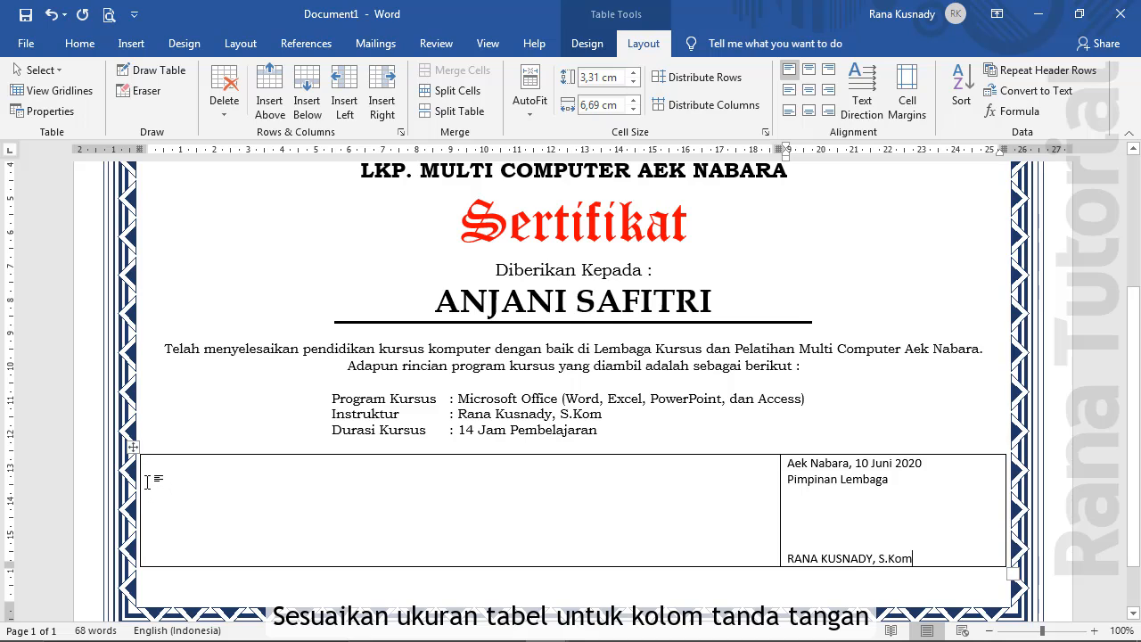
{"action": "left_click_drag", "start_coordinate": [143, 484], "coordinate": [849, 556]}
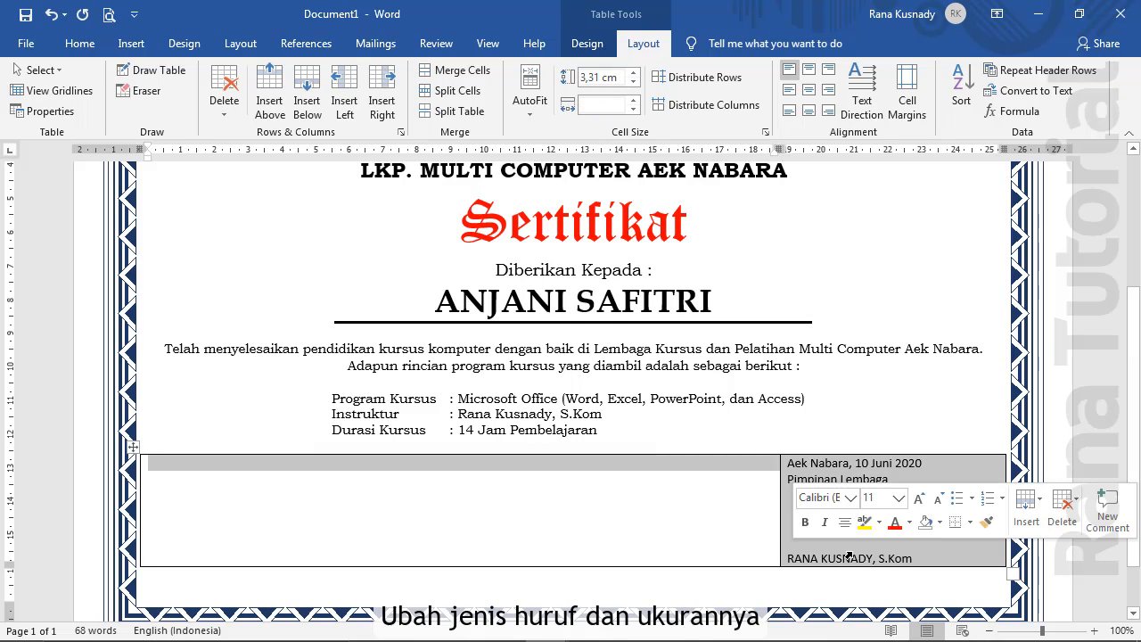
Set the signature table text to Bookman Old Style and start a new line in the left cell
{"action": "left_click", "coordinate": [64, 47]}
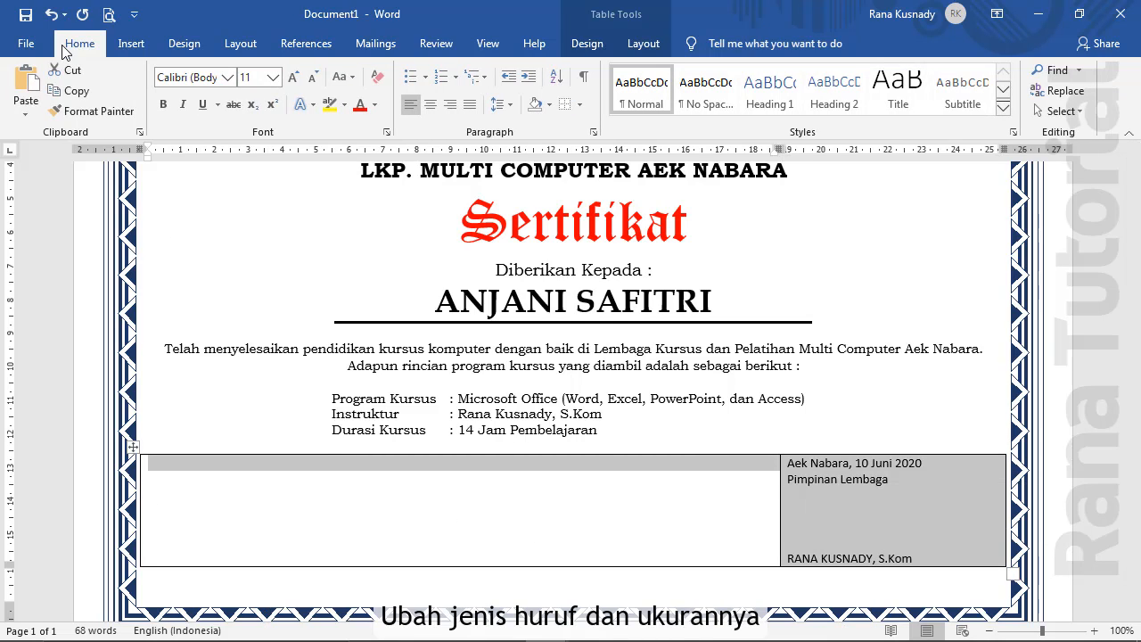
{"action": "left_click", "coordinate": [225, 82]}
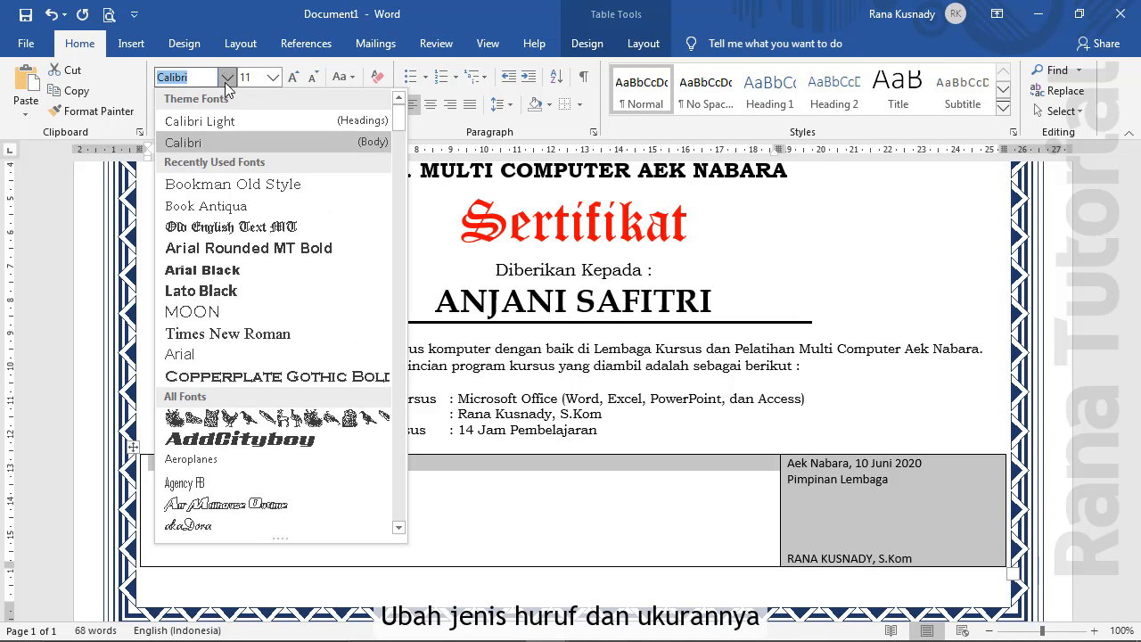
{"action": "left_click", "coordinate": [227, 191]}
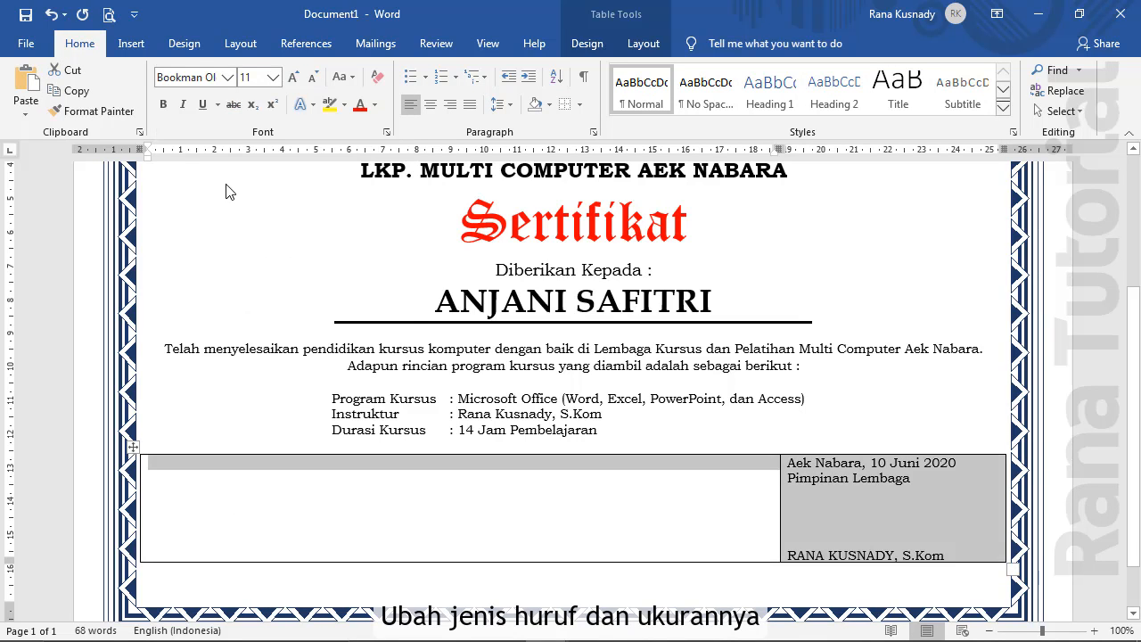
{"action": "left_click", "coordinate": [162, 553]}
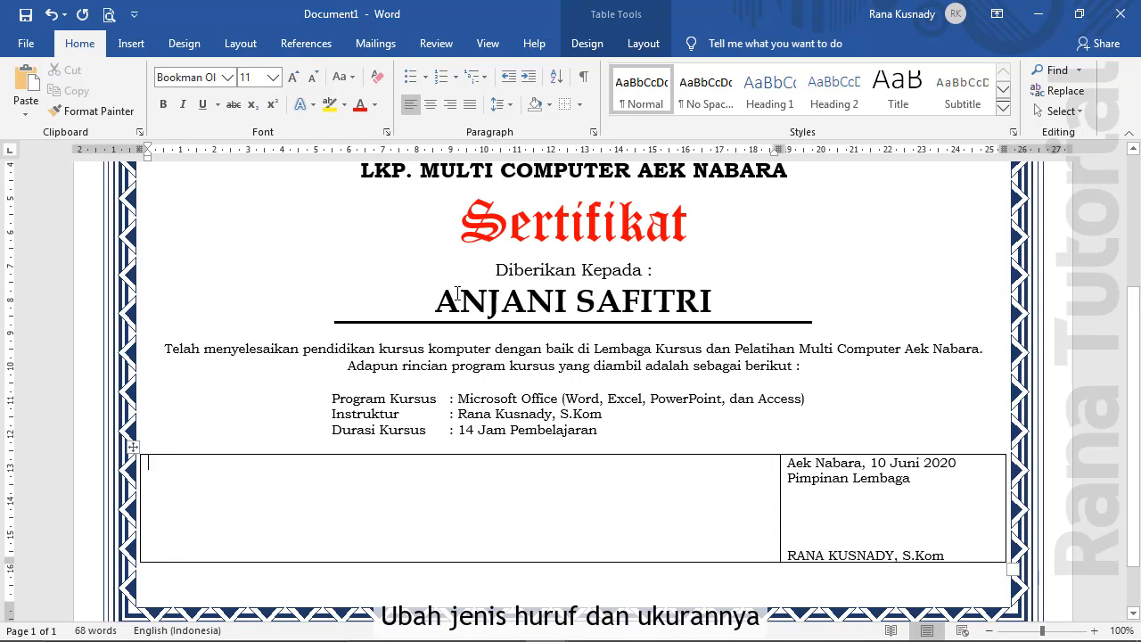
{"action": "key", "text": "Return"}
{"action": "key", "text": "Return"}
{"action": "key", "text": "Return"}
{"action": "key", "text": "Return"}
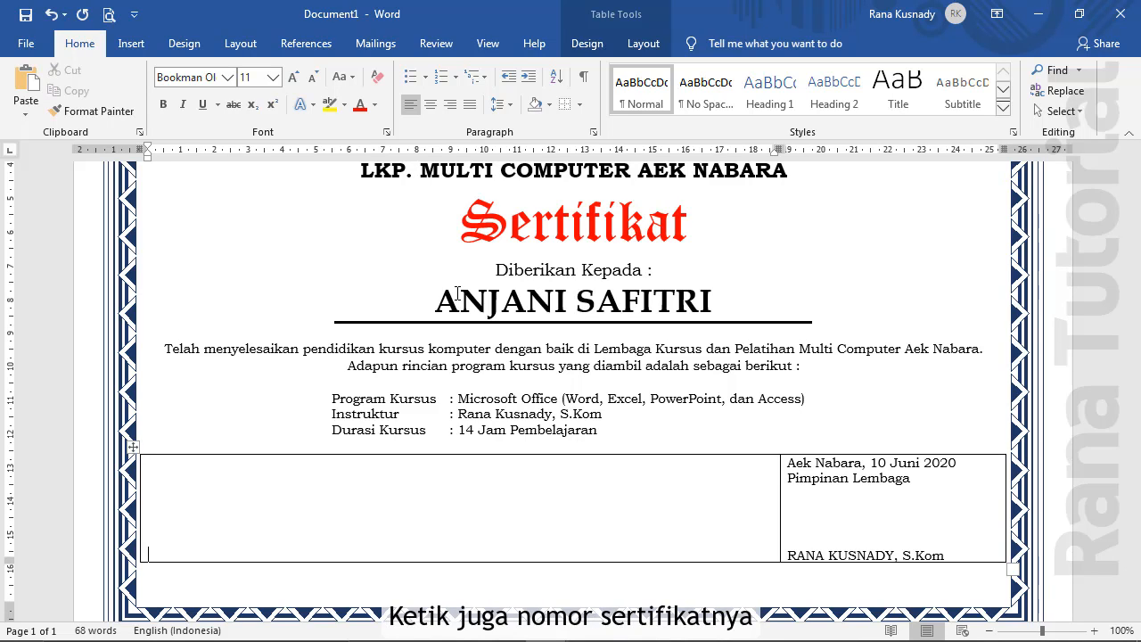
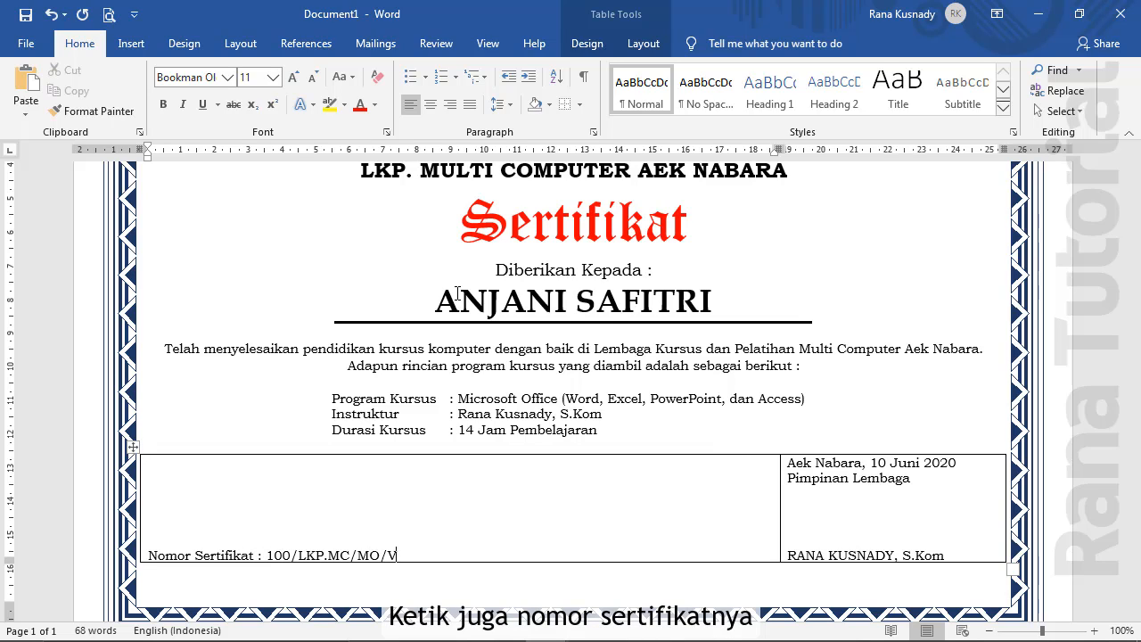
Type 'Nomor Sertifikat :' followed by the certificate number in the left cell
{"action": "left_click", "coordinate": [138, 448]}
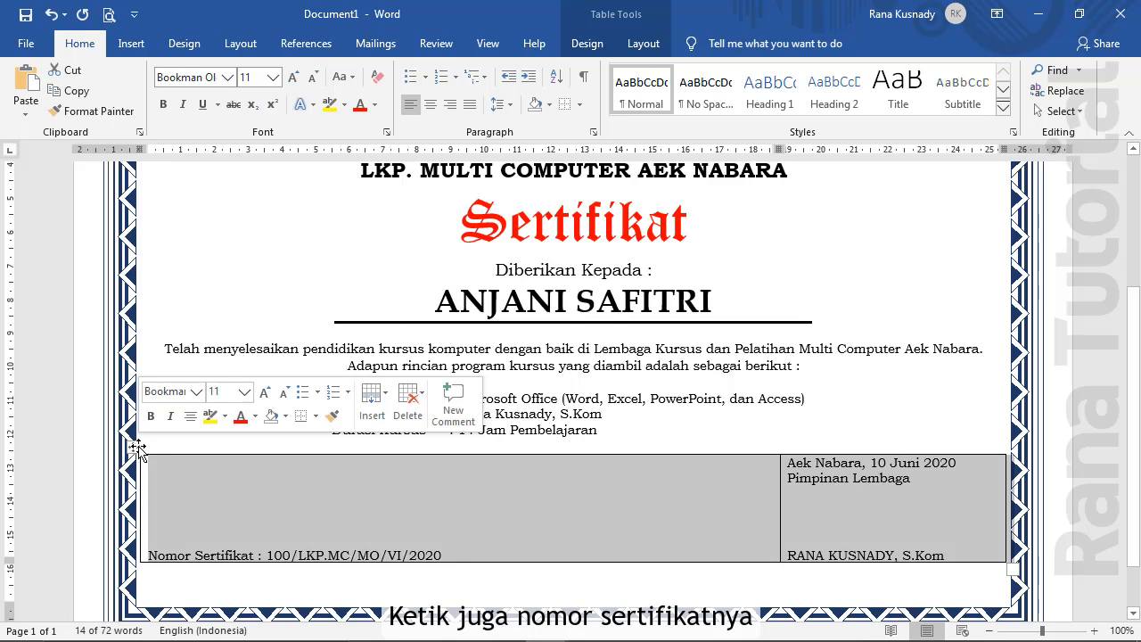
Apply No Border to the signature table and scroll to check the result
{"action": "left_click", "coordinate": [581, 104]}
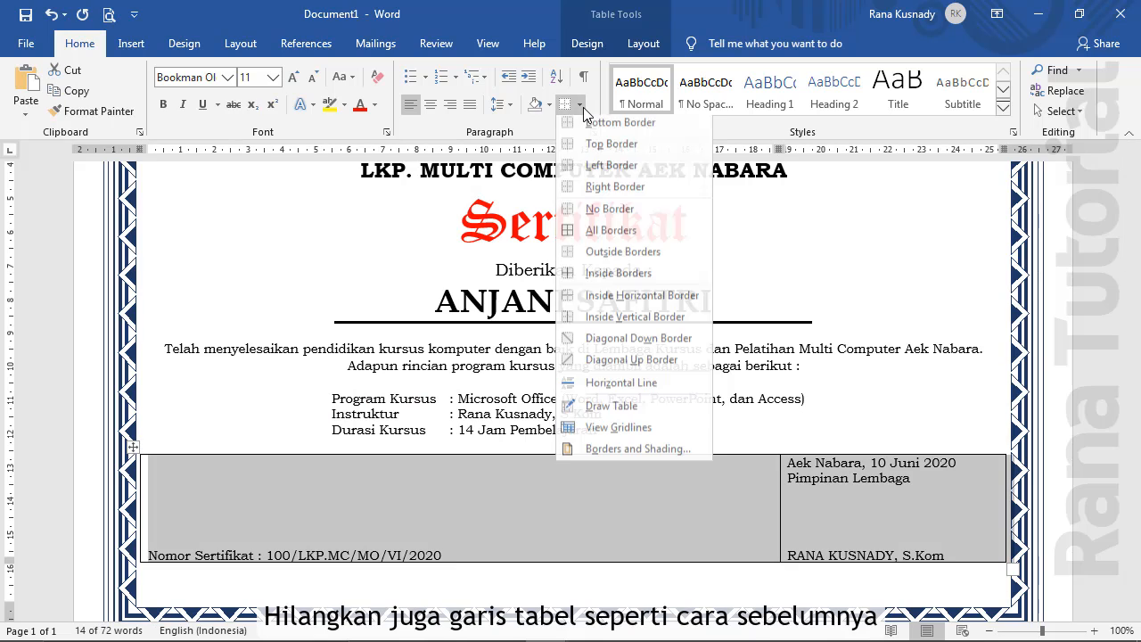
{"action": "left_click", "coordinate": [591, 214]}
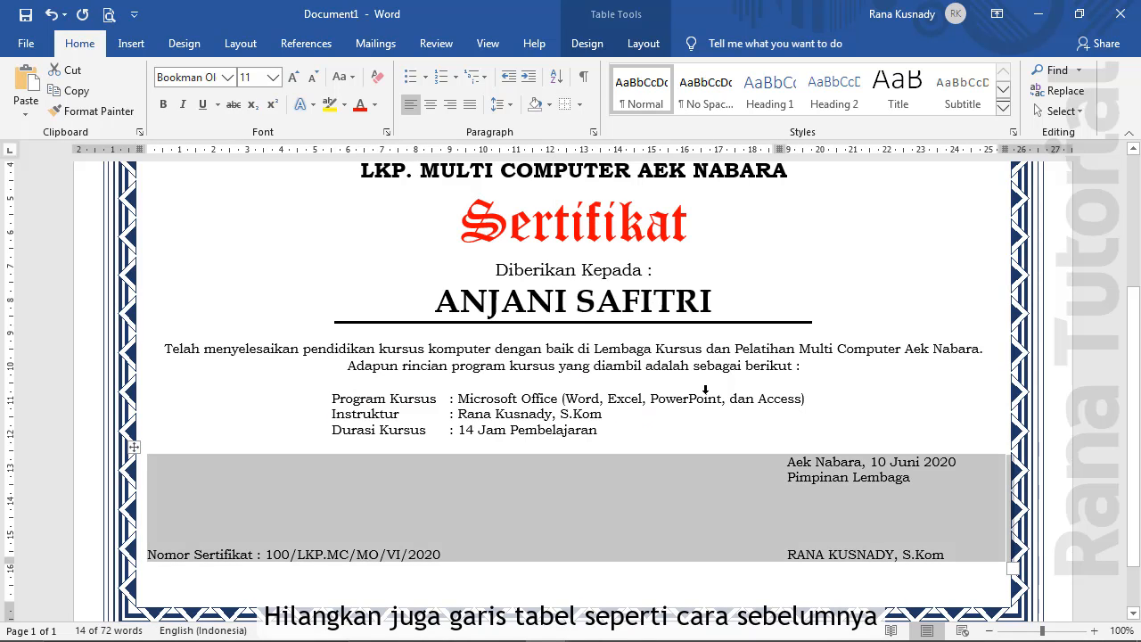
{"action": "left_click", "coordinate": [720, 436]}
{"action": "scroll", "coordinate": [722, 437], "scroll_direction": "up", "scroll_amount": 1}
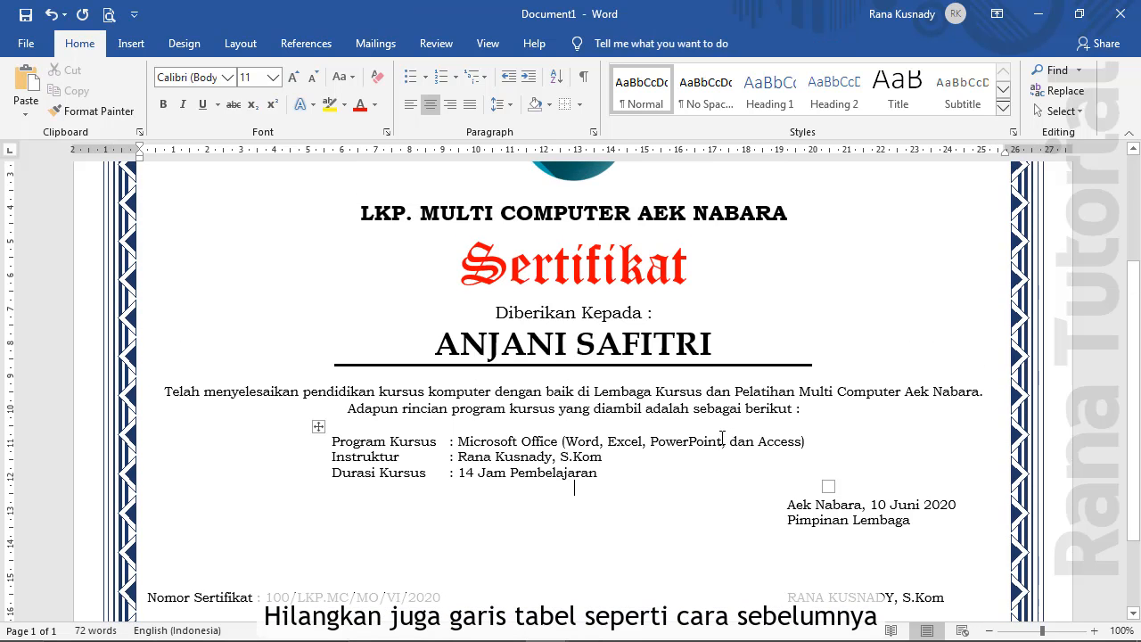
{"action": "scroll", "coordinate": [723, 437], "scroll_direction": "up", "scroll_amount": 4}
{"action": "scroll", "coordinate": [722, 437], "scroll_direction": "down", "scroll_amount": 5}
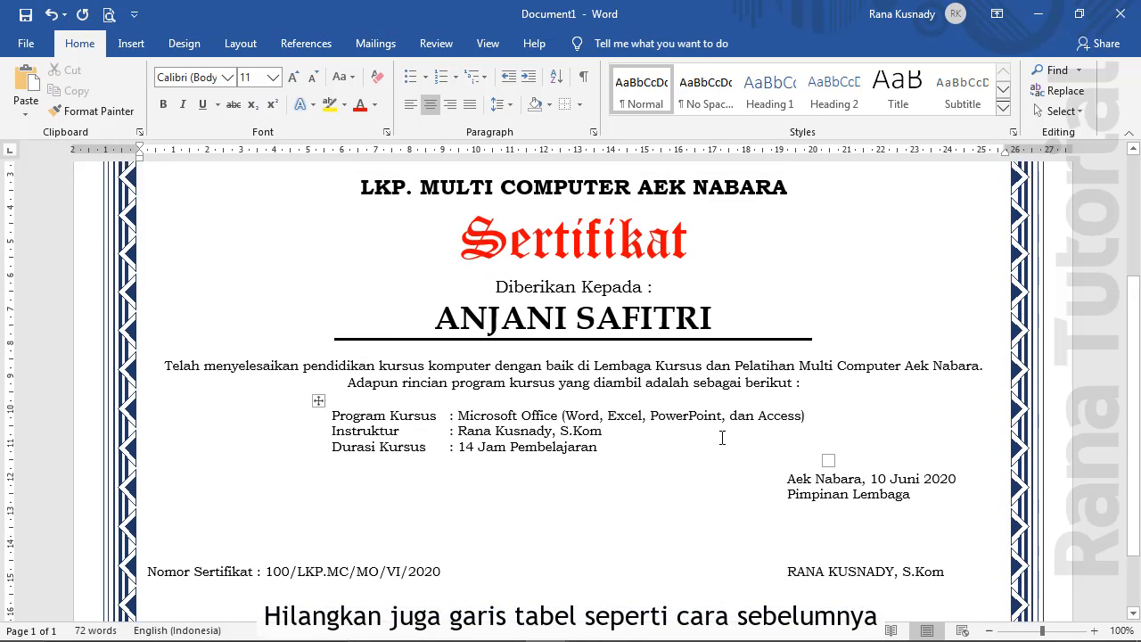
{"action": "scroll", "coordinate": [722, 437], "scroll_direction": "up", "scroll_amount": 4}
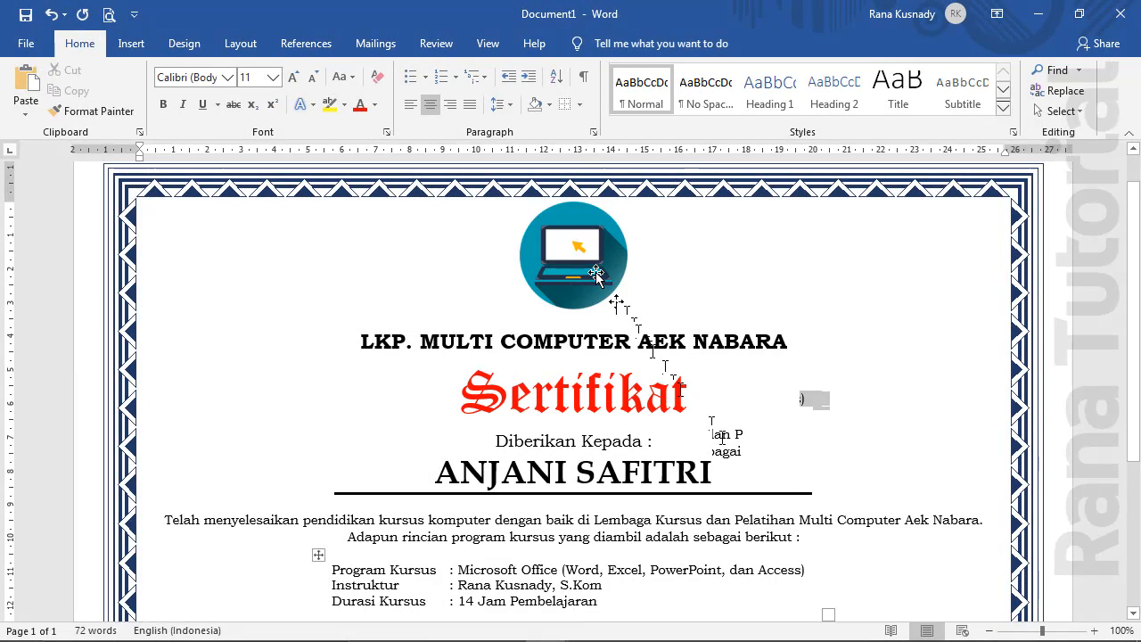
Duplicate the laptop logo and set the copy's wrapping to In Front of Text
{"action": "left_click", "coordinate": [597, 275]}
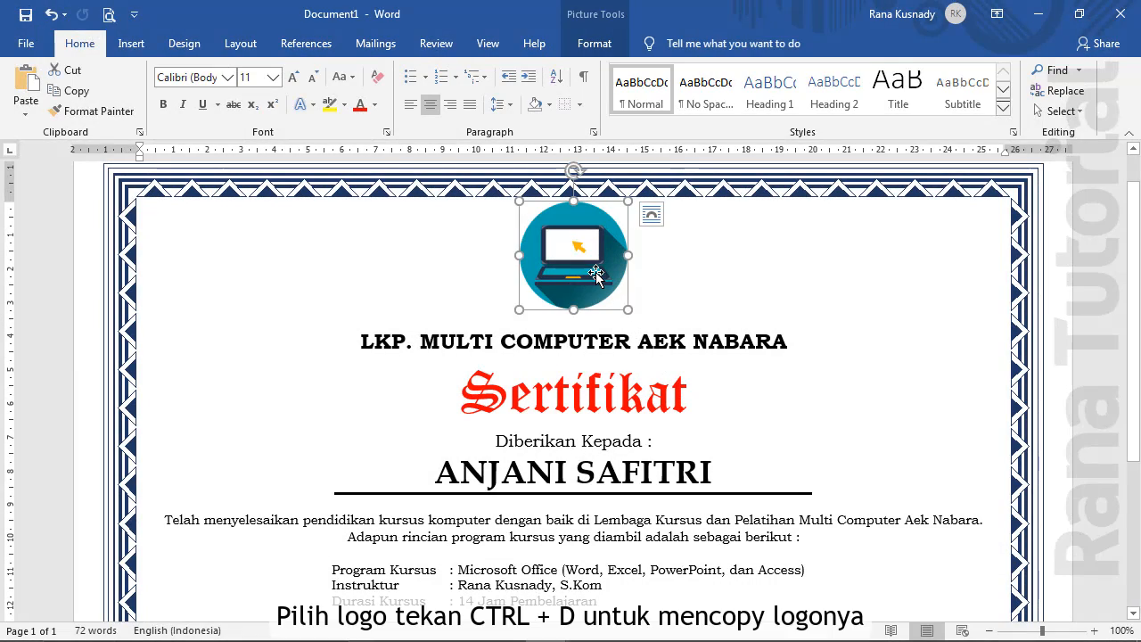
{"action": "key", "text": "ctrl+d"}
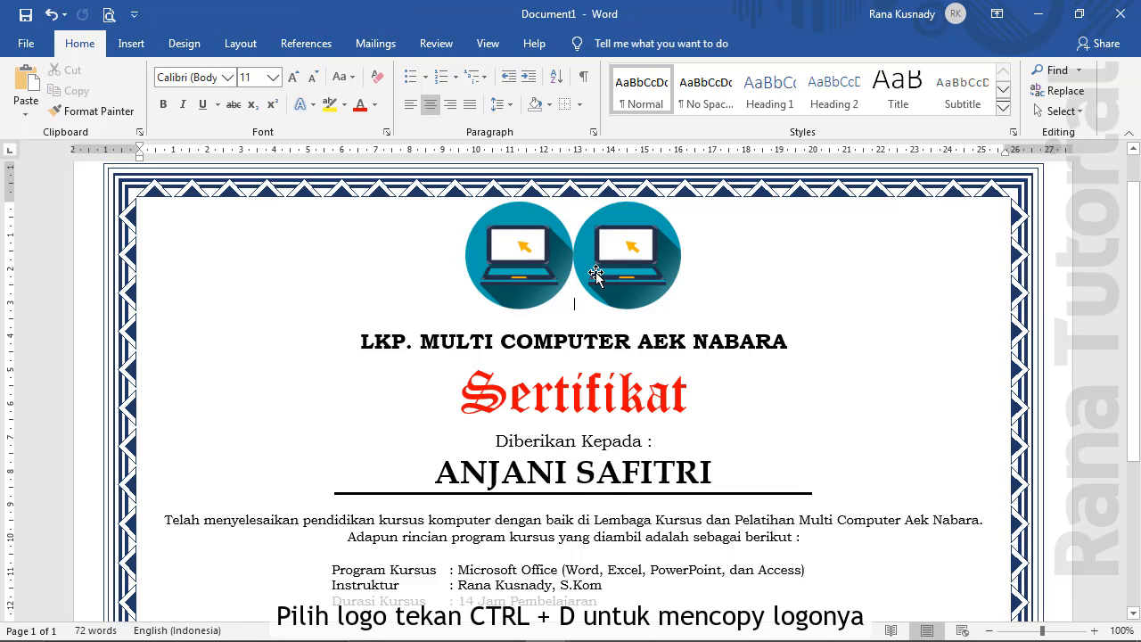
{"action": "left_click", "coordinate": [615, 260]}
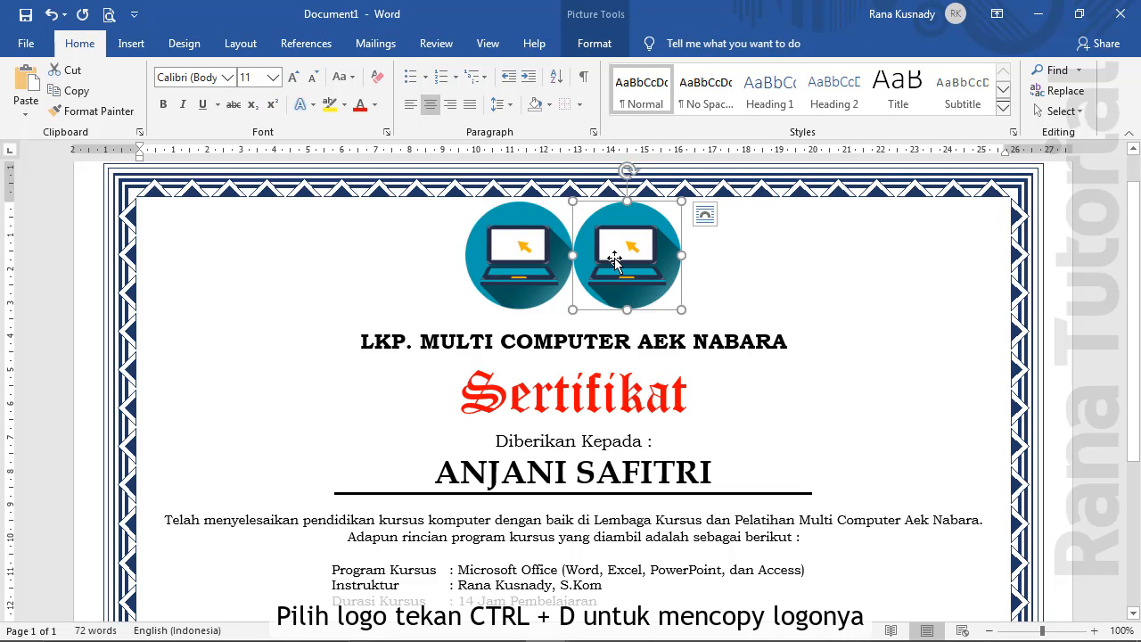
{"action": "left_click", "coordinate": [593, 42]}
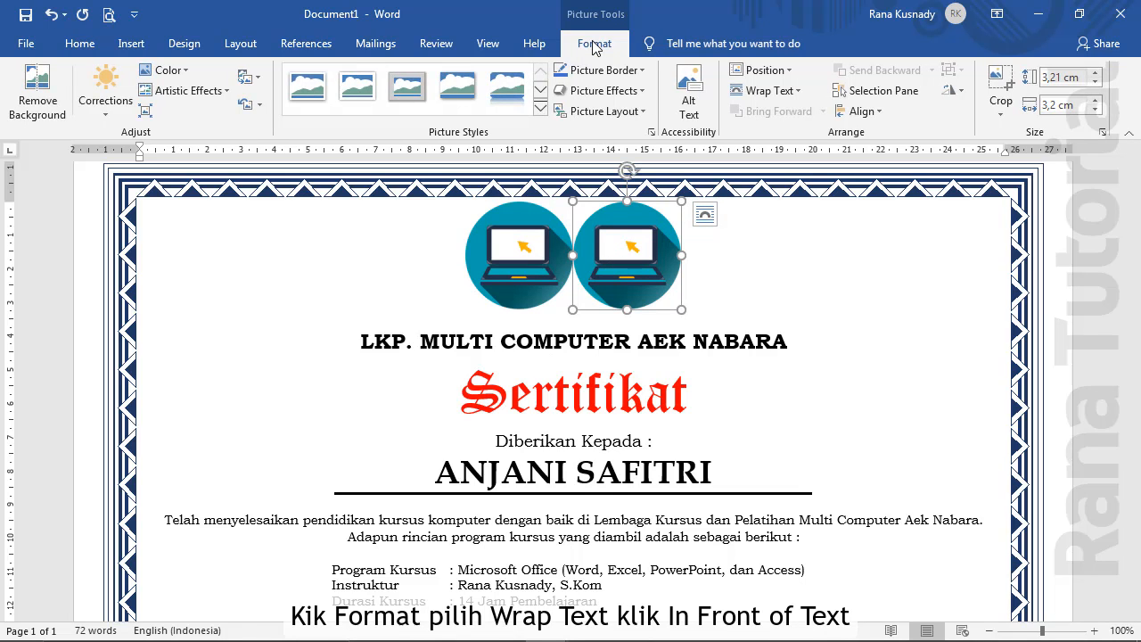
{"action": "left_click", "coordinate": [768, 92]}
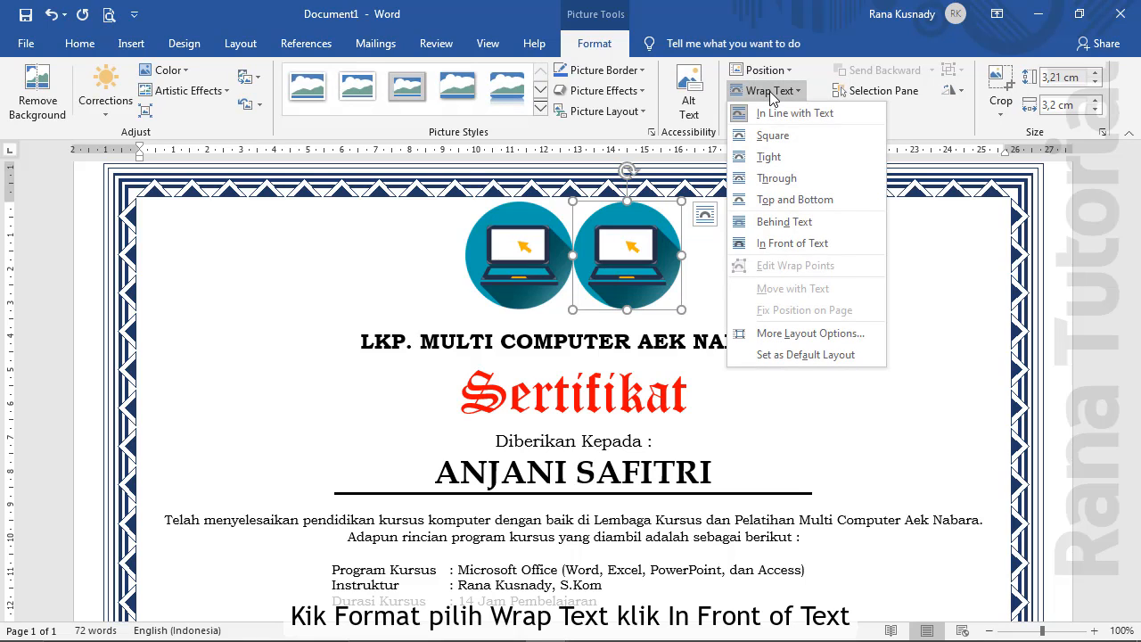
{"action": "left_click", "coordinate": [793, 243]}
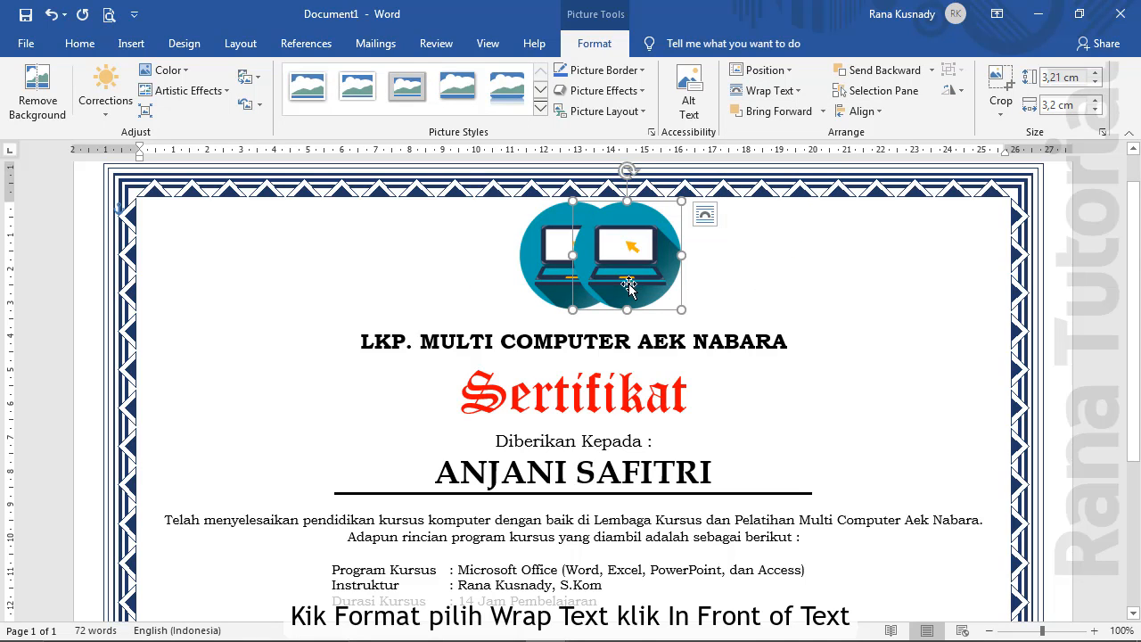
Enlarge the logo copy to about 8.23 cm and centre it over the name and body text
{"action": "left_click_drag", "start_coordinate": [627, 262], "coordinate": [579, 468]}
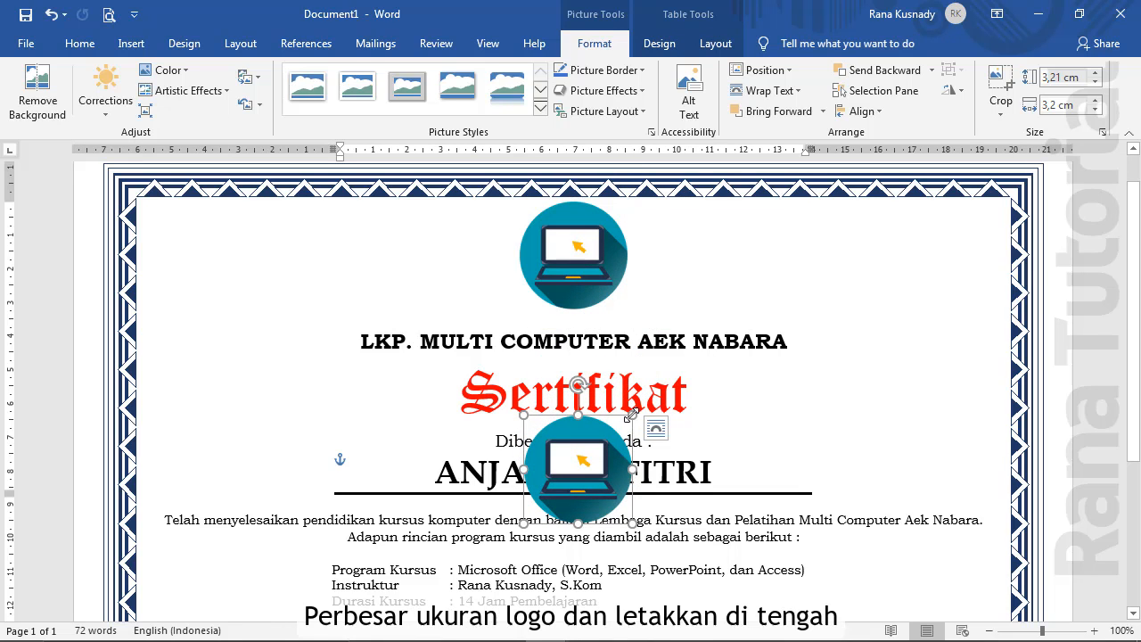
{"action": "left_click_drag", "start_coordinate": [631, 415], "coordinate": [800, 244]}
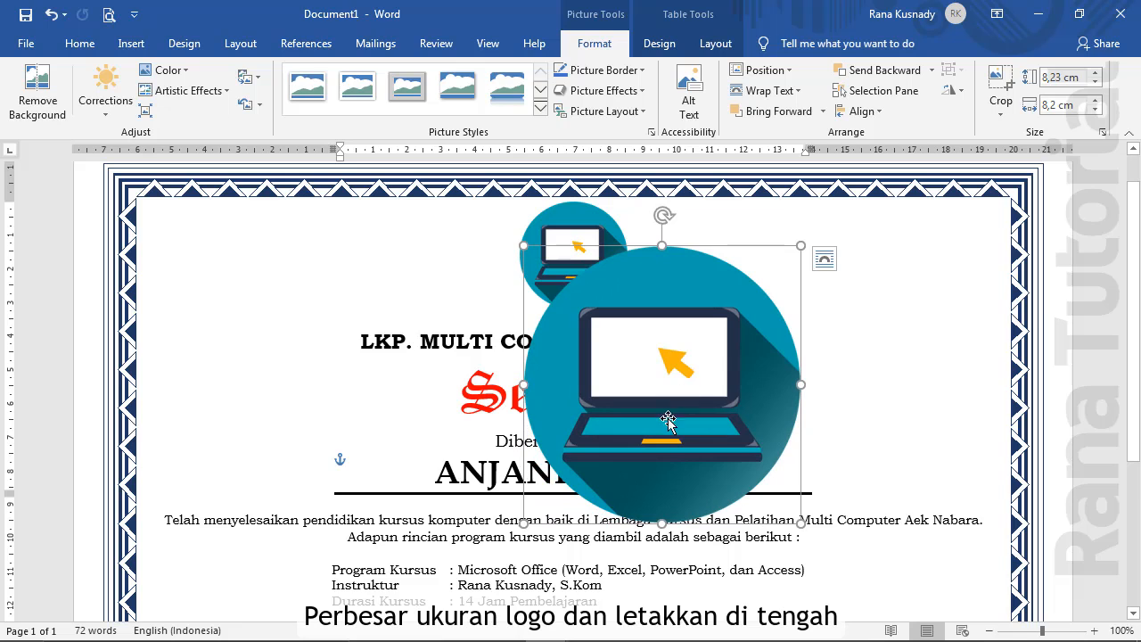
{"action": "left_click_drag", "start_coordinate": [670, 419], "coordinate": [585, 518]}
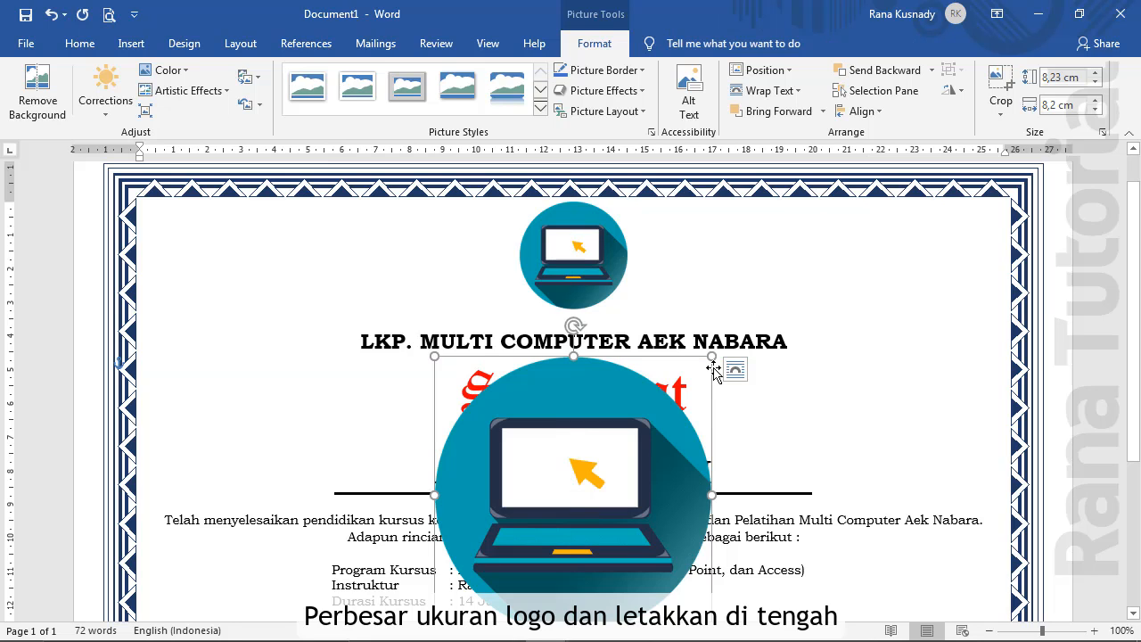
{"action": "left_click", "coordinate": [178, 70]}
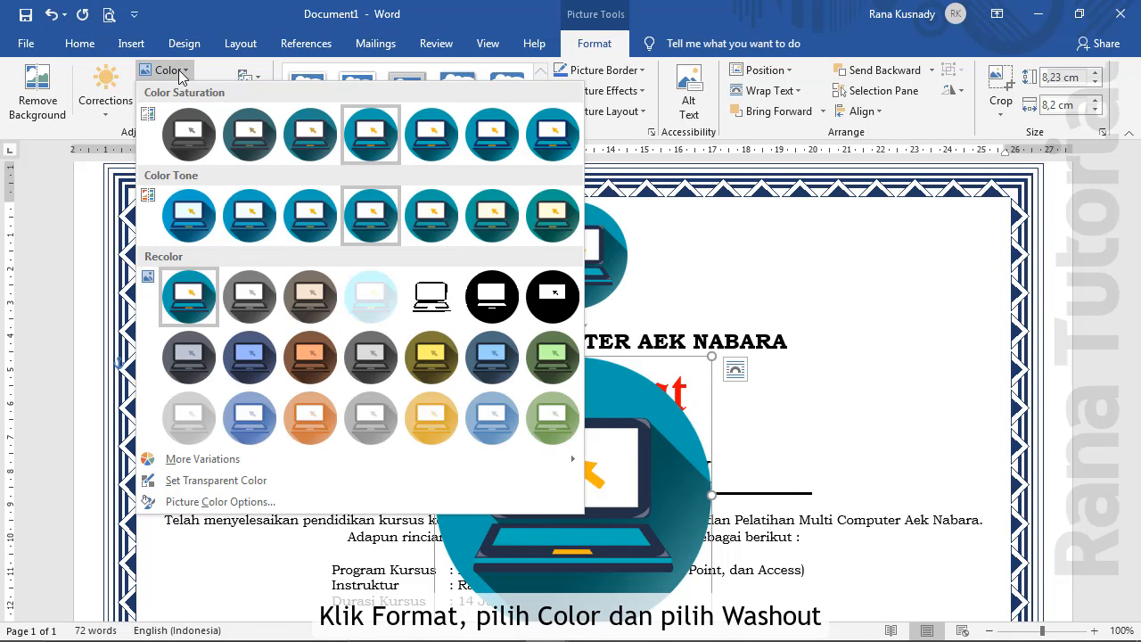
Recolour the large logo to Washout and place it Behind Text as a faint watermark
{"action": "left_click", "coordinate": [388, 303]}
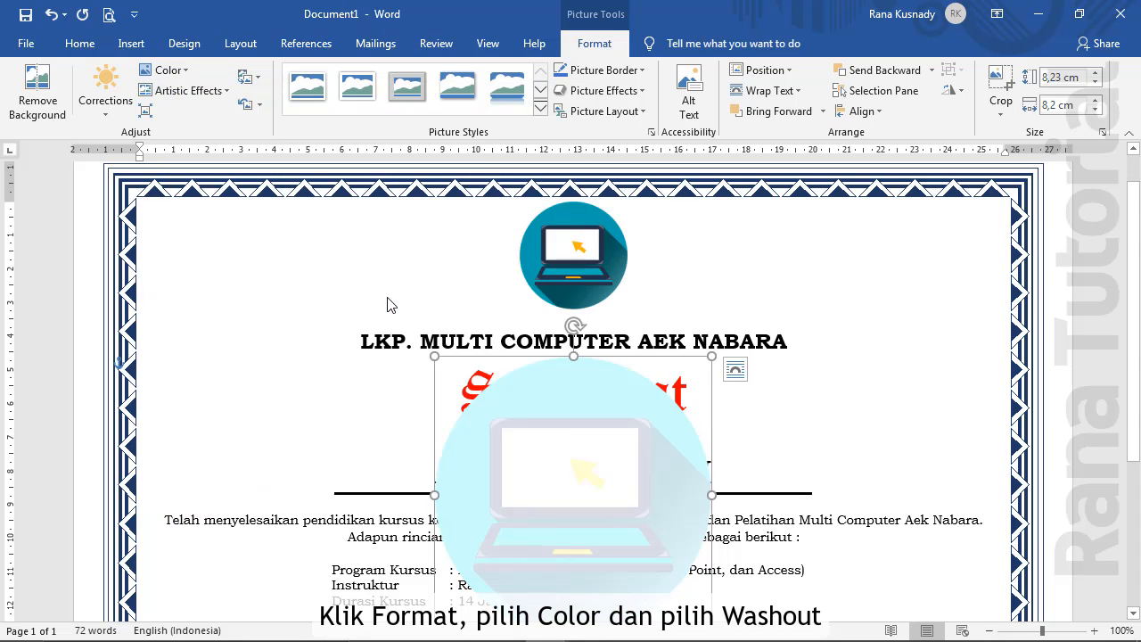
{"action": "left_click", "coordinate": [792, 95]}
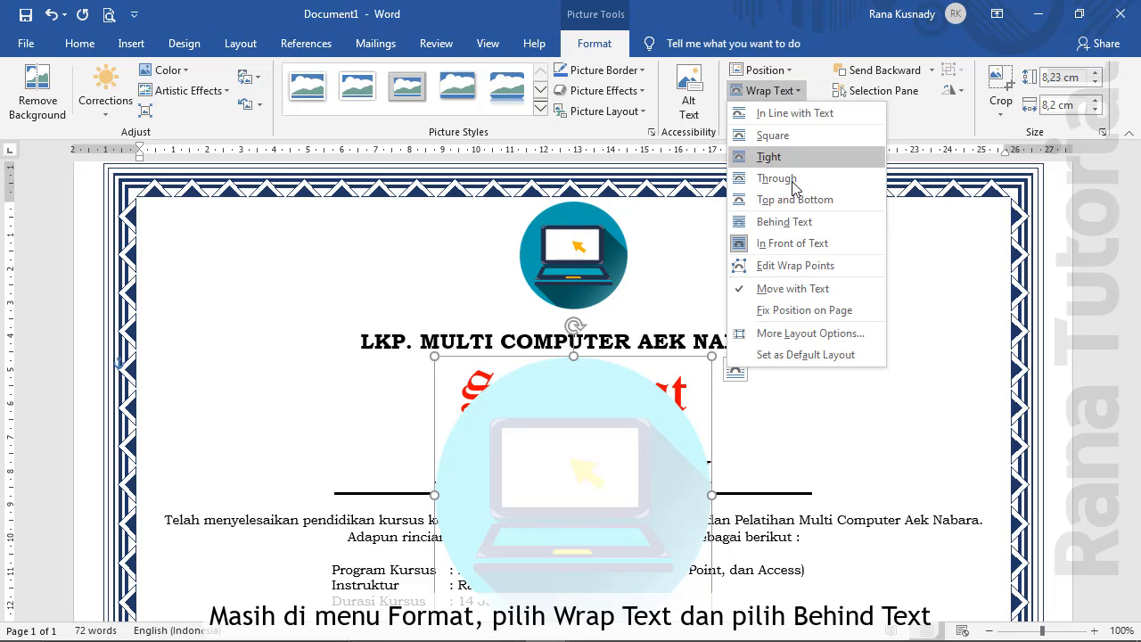
{"action": "left_click", "coordinate": [792, 222]}
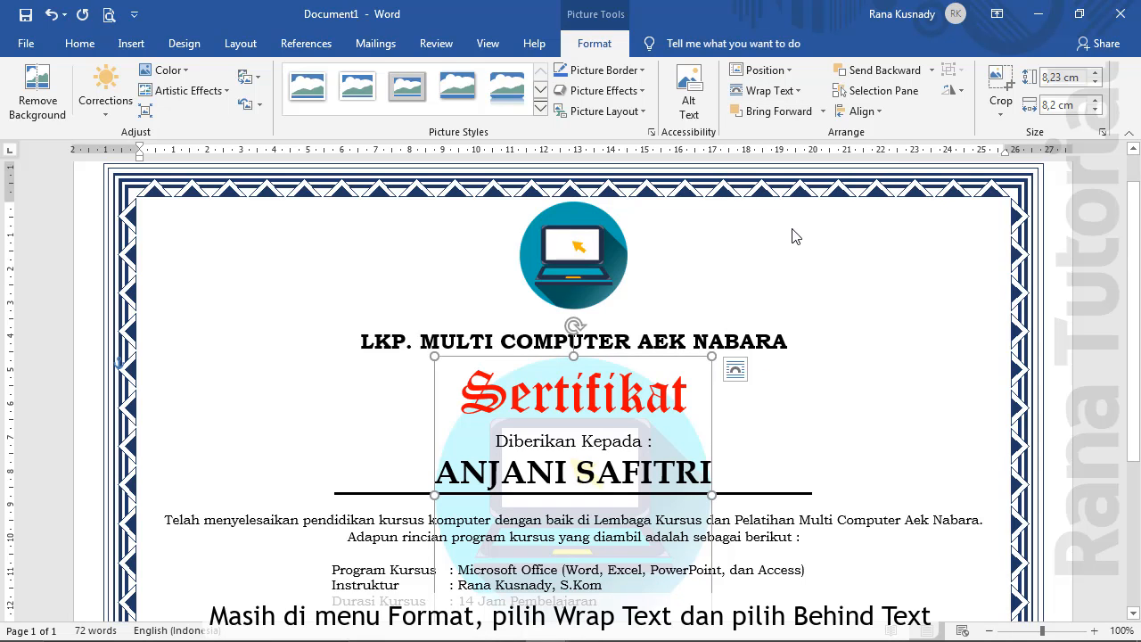
{"action": "left_click", "coordinate": [793, 230]}
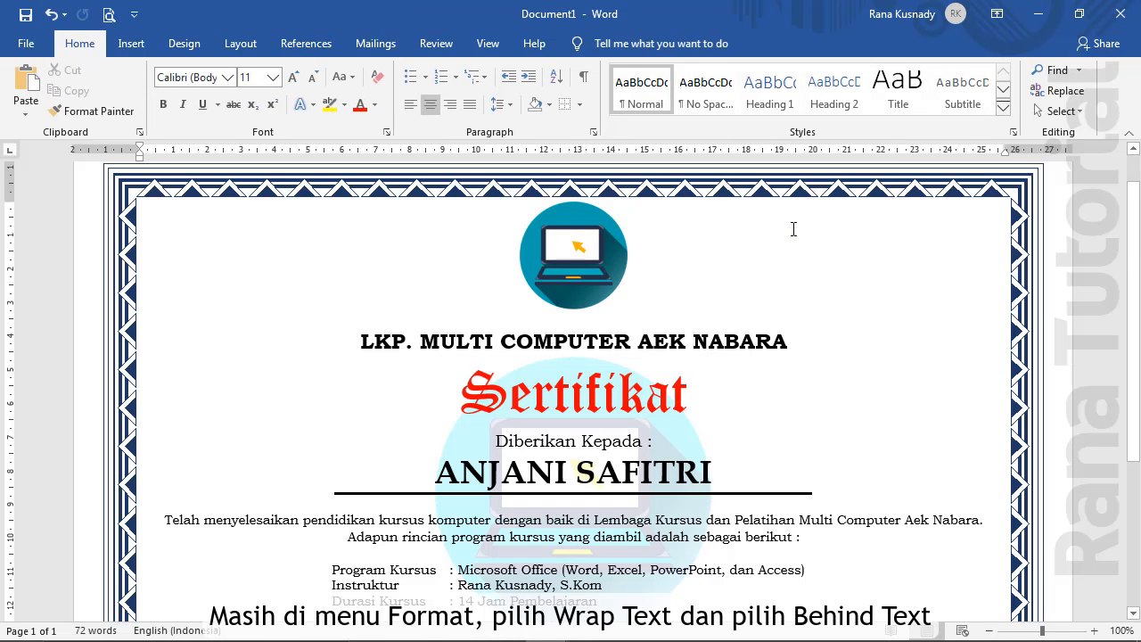
{"action": "left_click", "coordinate": [242, 46]}
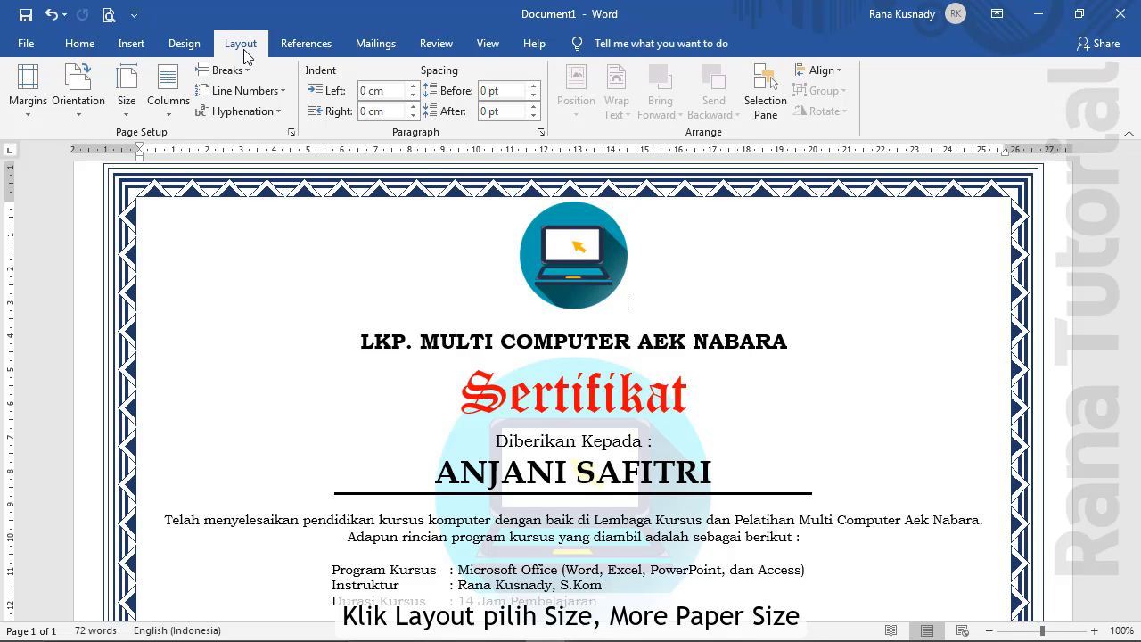
Set the page's vertical alignment to Center in Page Setup so the certificate sits mid-page
{"action": "left_click", "coordinate": [128, 107]}
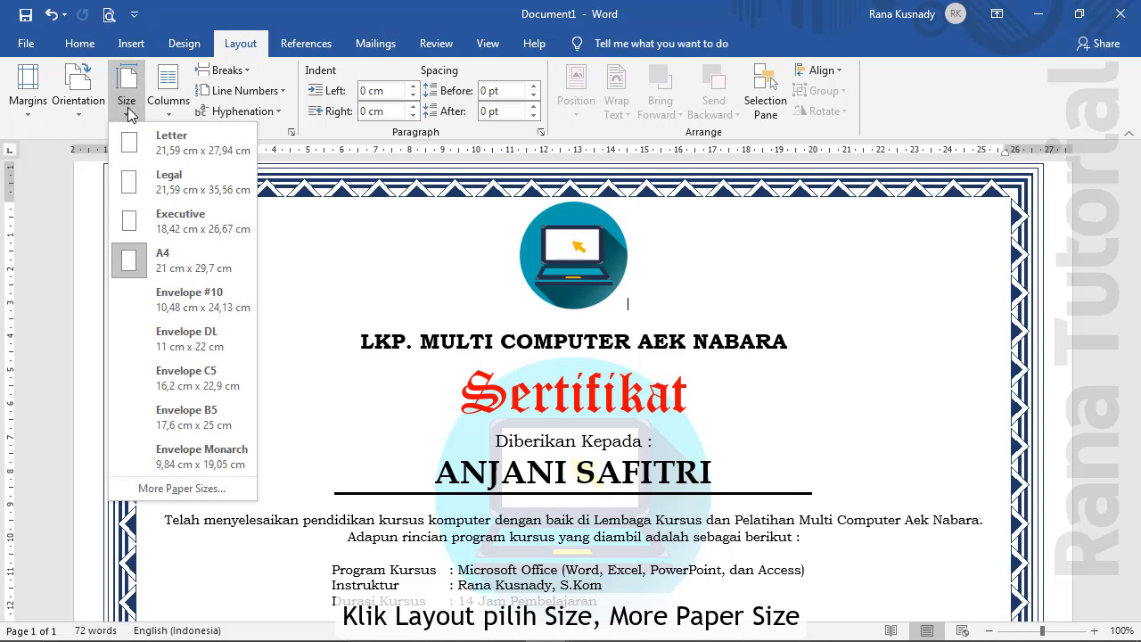
{"action": "left_click", "coordinate": [188, 490]}
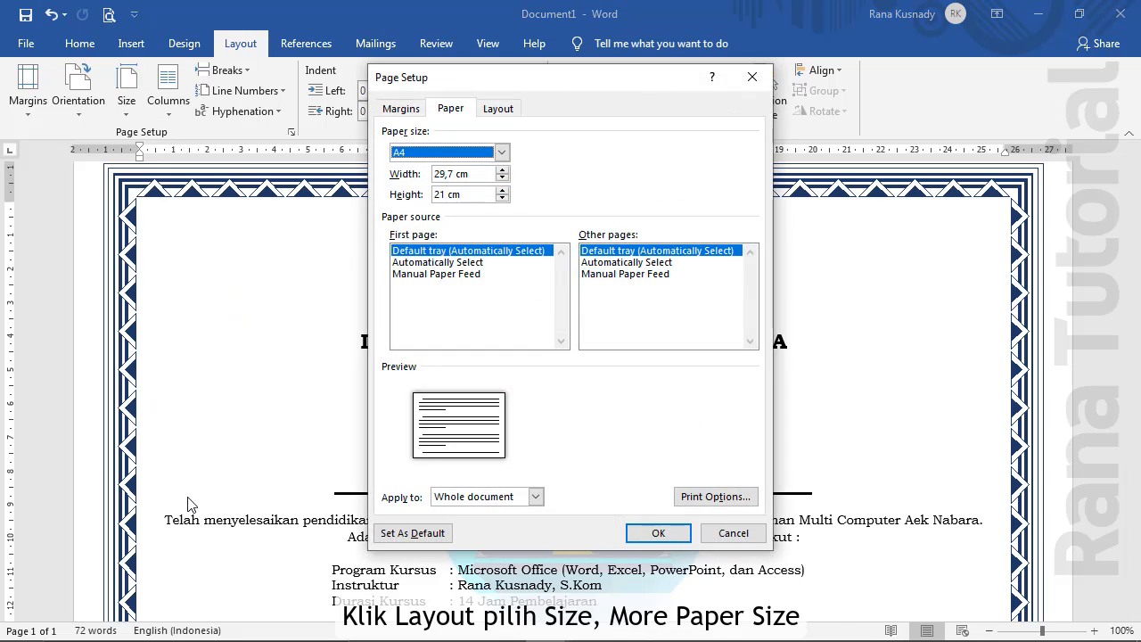
{"action": "left_click", "coordinate": [500, 111]}
{"action": "left_click", "coordinate": [562, 314]}
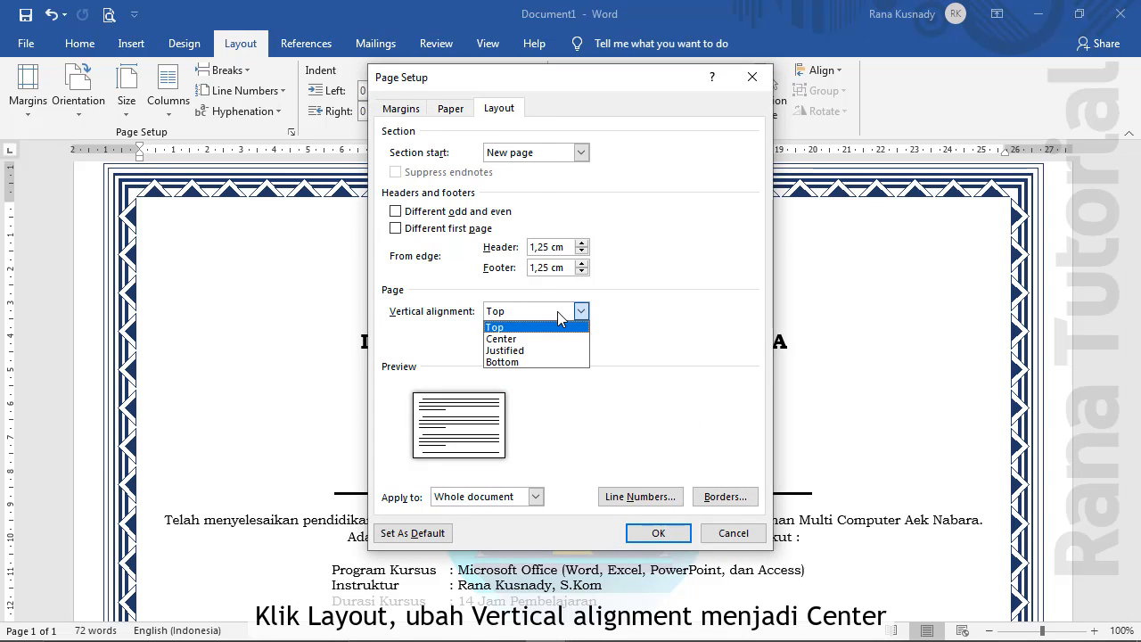
{"action": "left_click", "coordinate": [556, 340]}
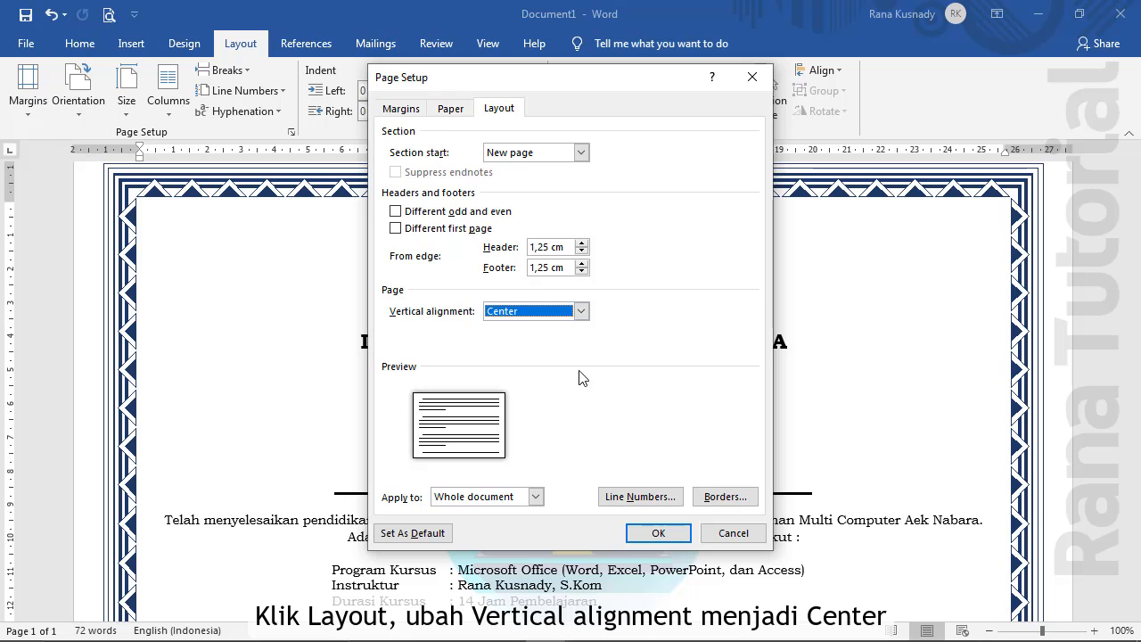
{"action": "left_click", "coordinate": [658, 533]}
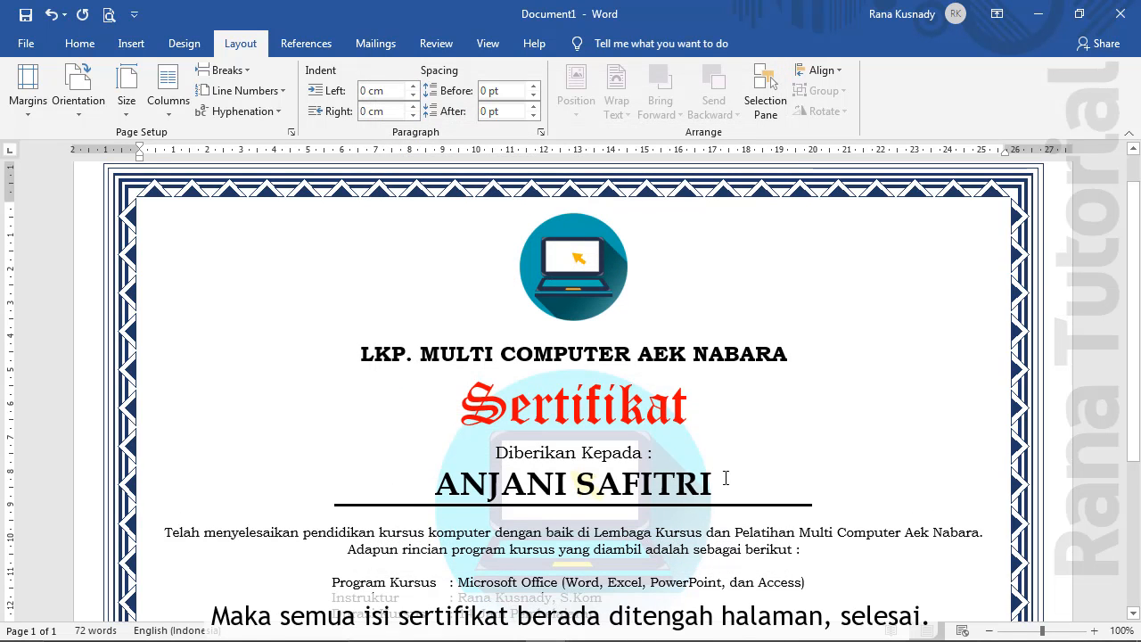
{"action": "scroll", "coordinate": [807, 389], "scroll_direction": "down", "scroll_amount": 3}
{"action": "scroll", "coordinate": [810, 389], "scroll_direction": "down", "scroll_amount": 1}
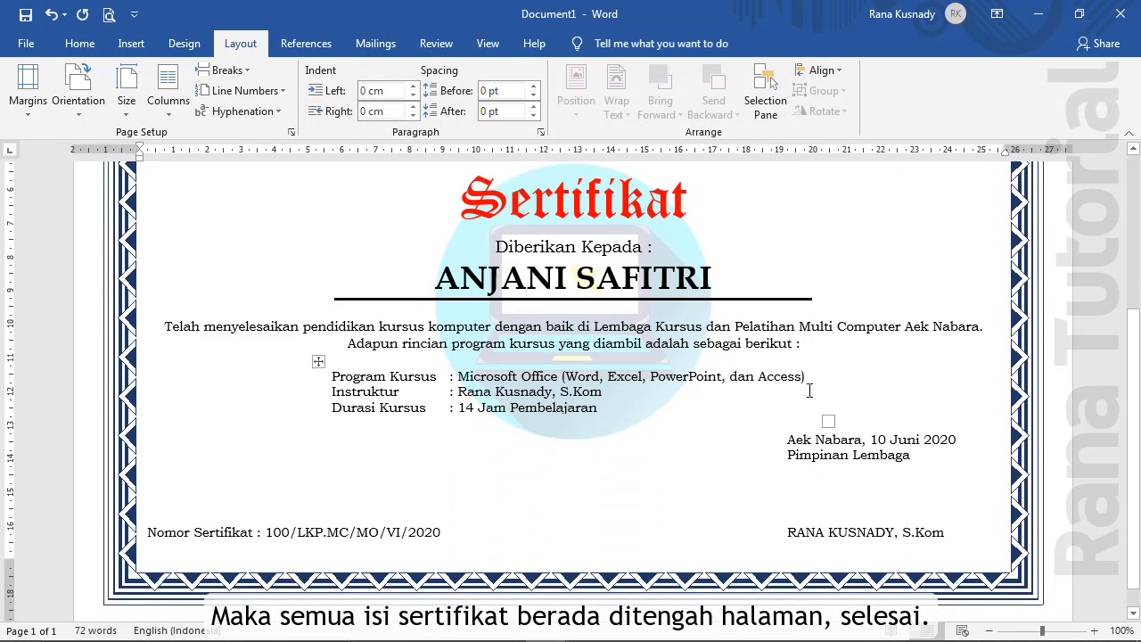